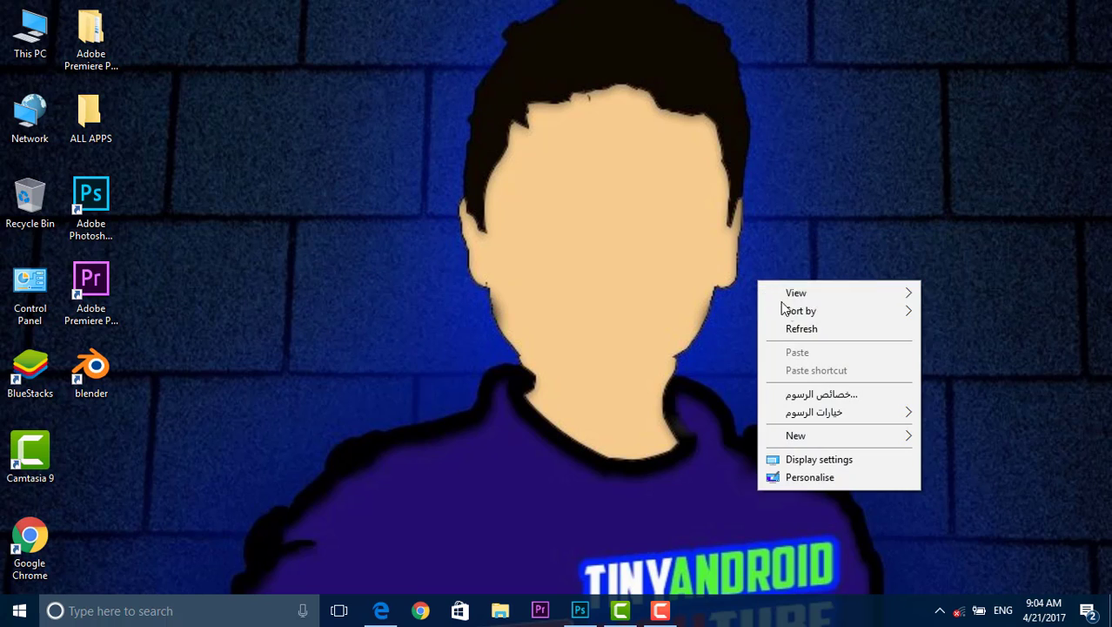
{"action": "left_click", "coordinate": [796, 328]}
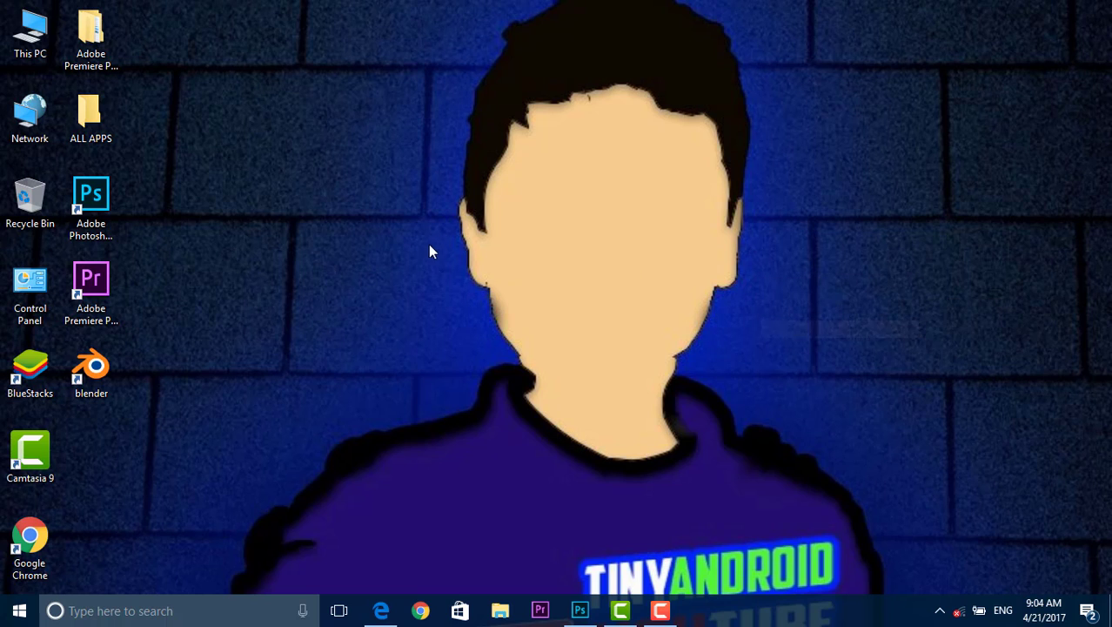
{"action": "right_click", "coordinate": [271, 199]}
{"action": "left_click", "coordinate": [319, 244]}
{"action": "right_click", "coordinate": [319, 245]}
{"action": "left_click", "coordinate": [362, 289]}
{"action": "right_click", "coordinate": [365, 285]}
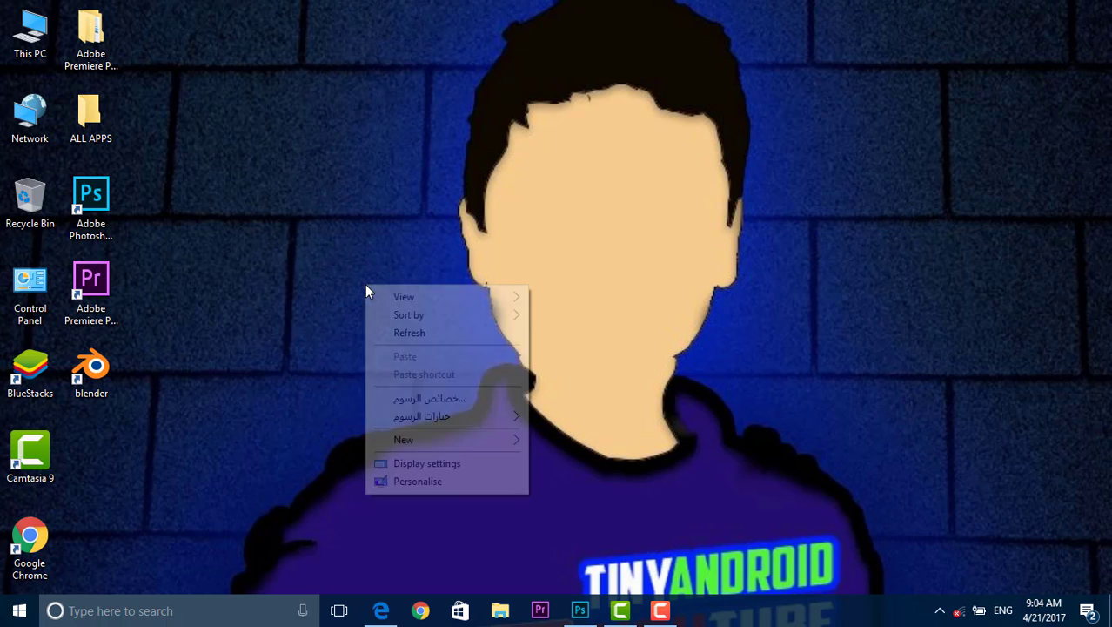
{"action": "left_click", "coordinate": [400, 331]}
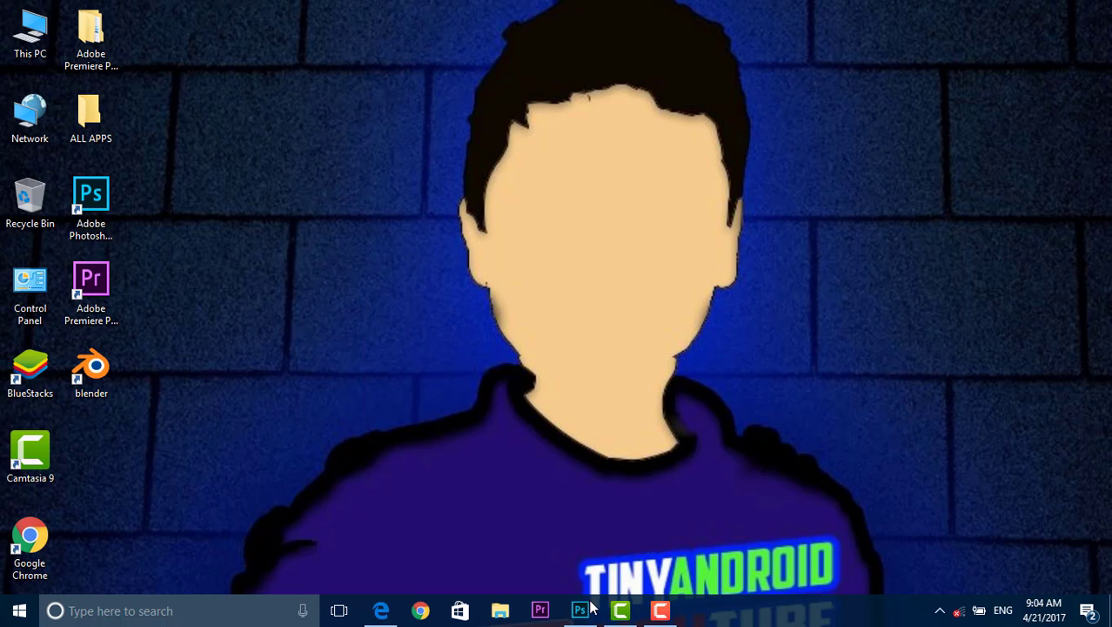
Step: Switch to Photoshop and create a new 1280 x 720 pixel document using the thumbnail document type
{"action": "mouse_move", "coordinate": [586, 609]}
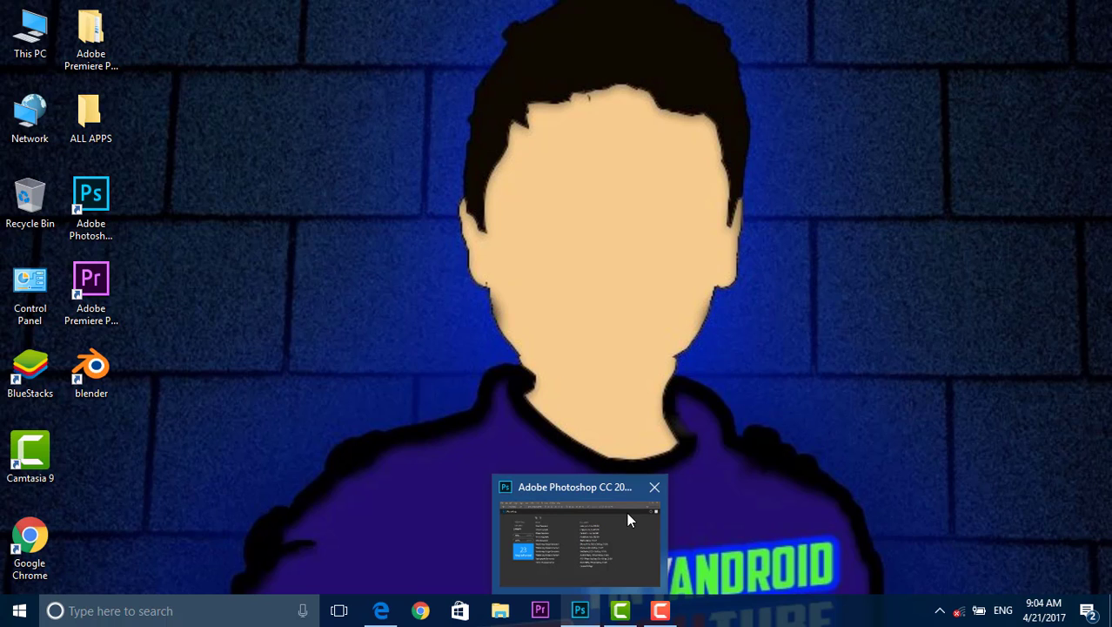
{"action": "mouse_move", "coordinate": [628, 520]}
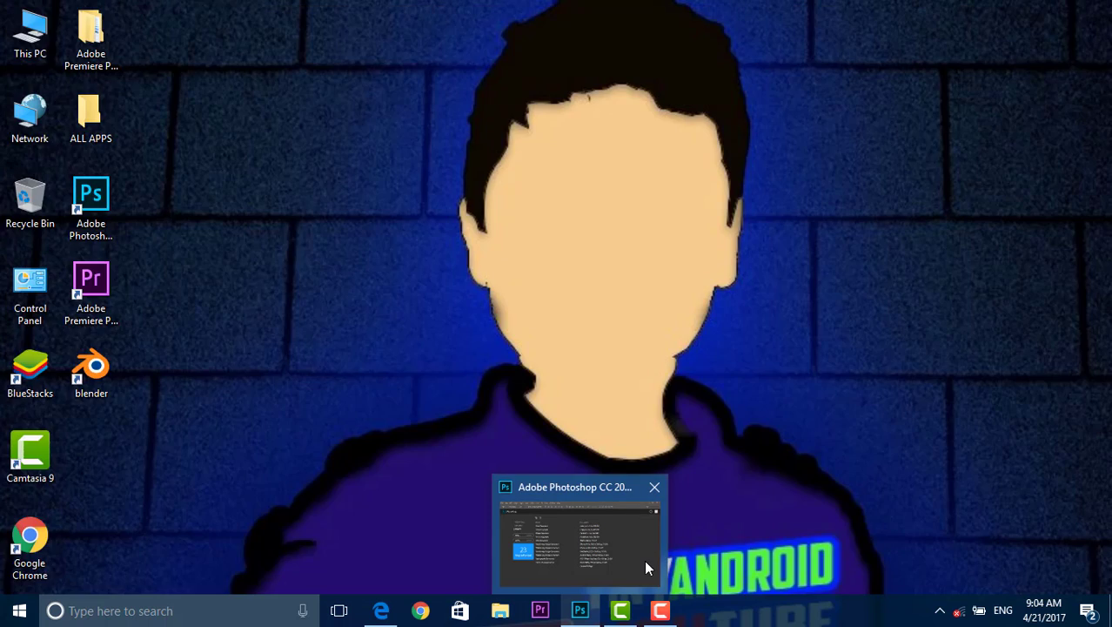
{"action": "left_click", "coordinate": [644, 559]}
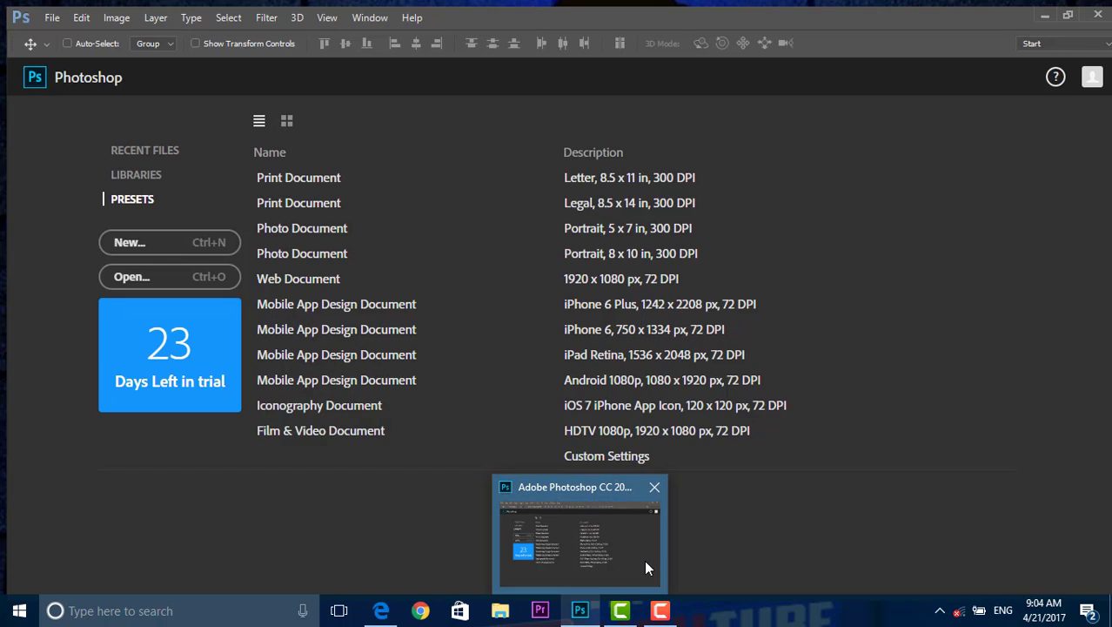
{"action": "left_click", "coordinate": [46, 11]}
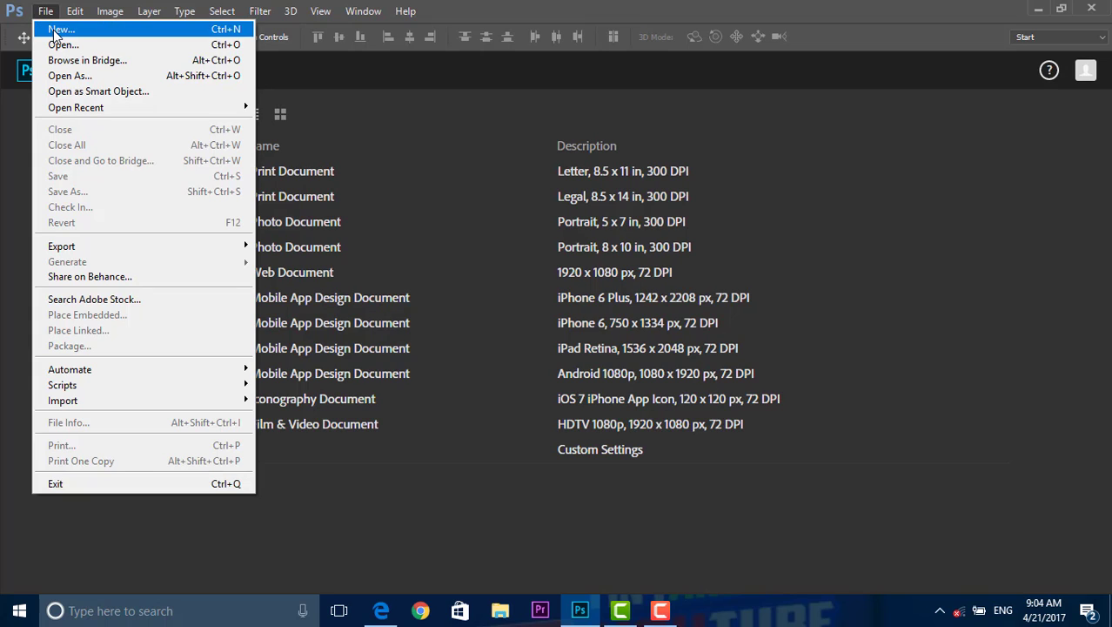
{"action": "left_click", "coordinate": [54, 31]}
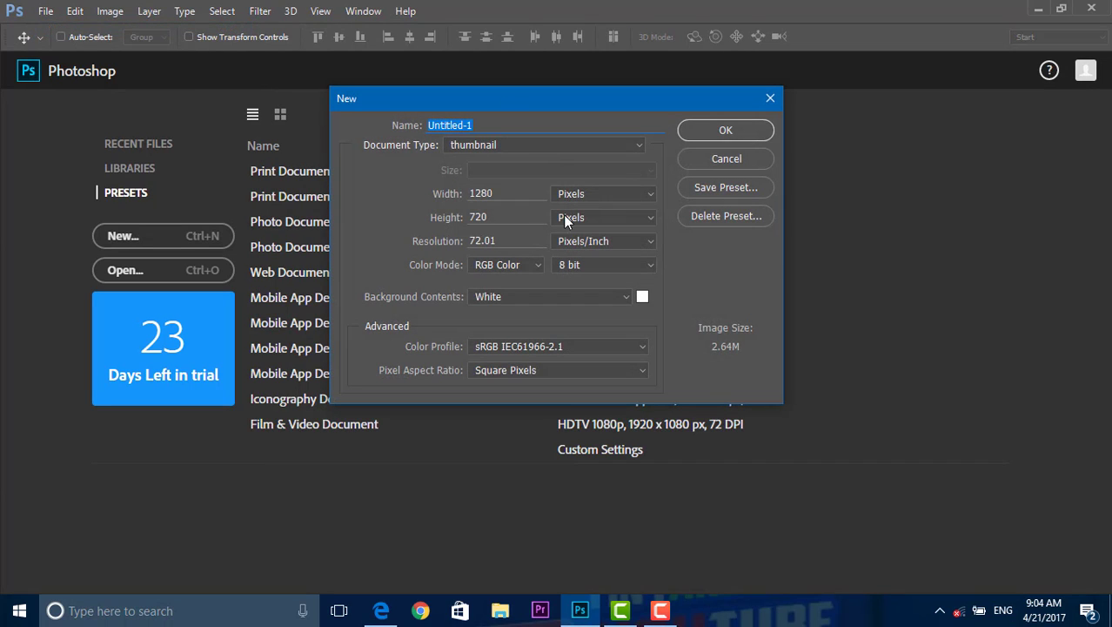
{"action": "left_click", "coordinate": [520, 144]}
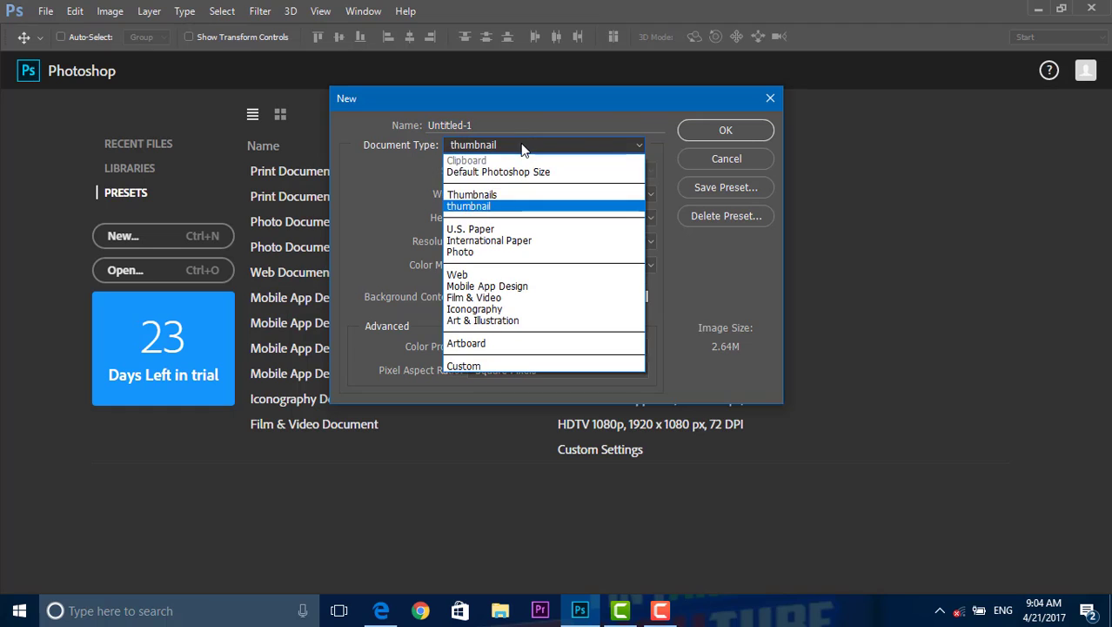
{"action": "left_click", "coordinate": [539, 207]}
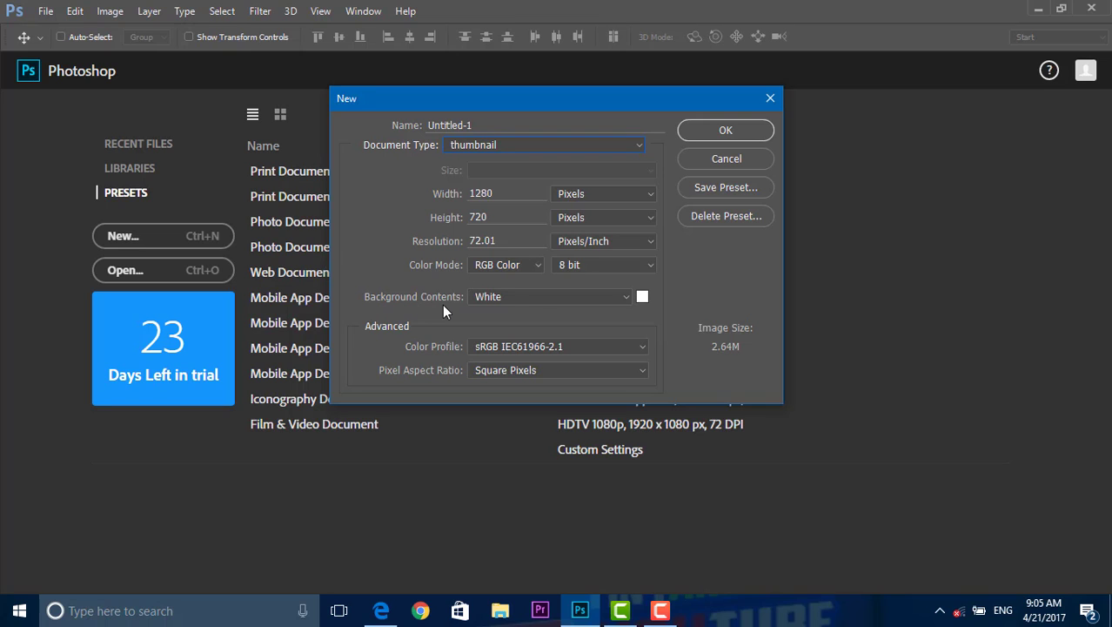
{"action": "left_click", "coordinate": [738, 137]}
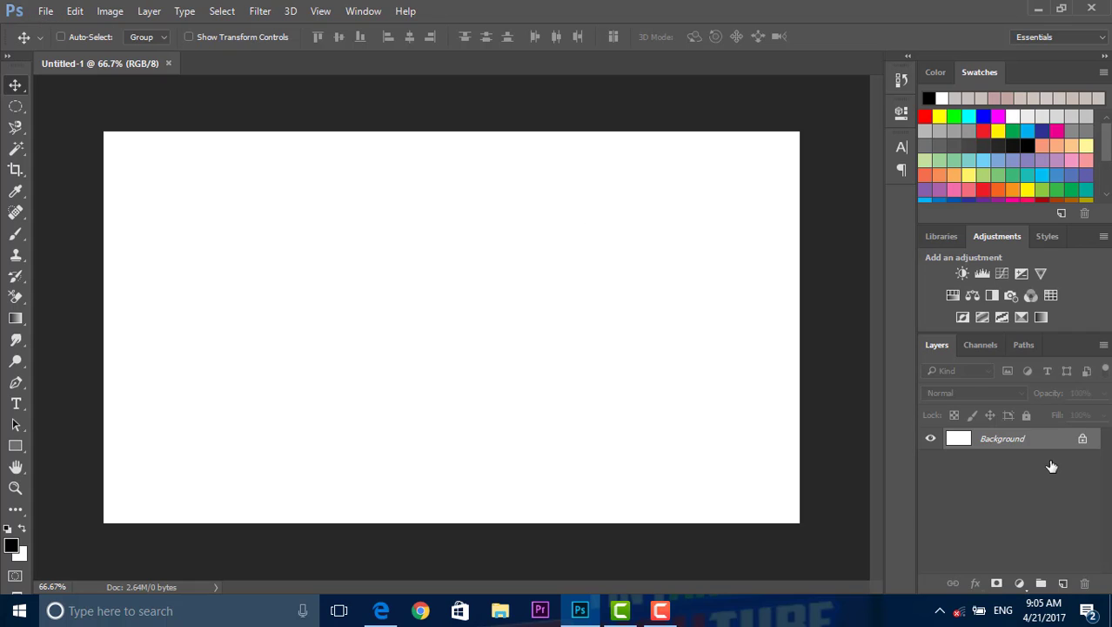
Step: Turn on the computer's WiFi connection
{"action": "left_click", "coordinate": [957, 611]}
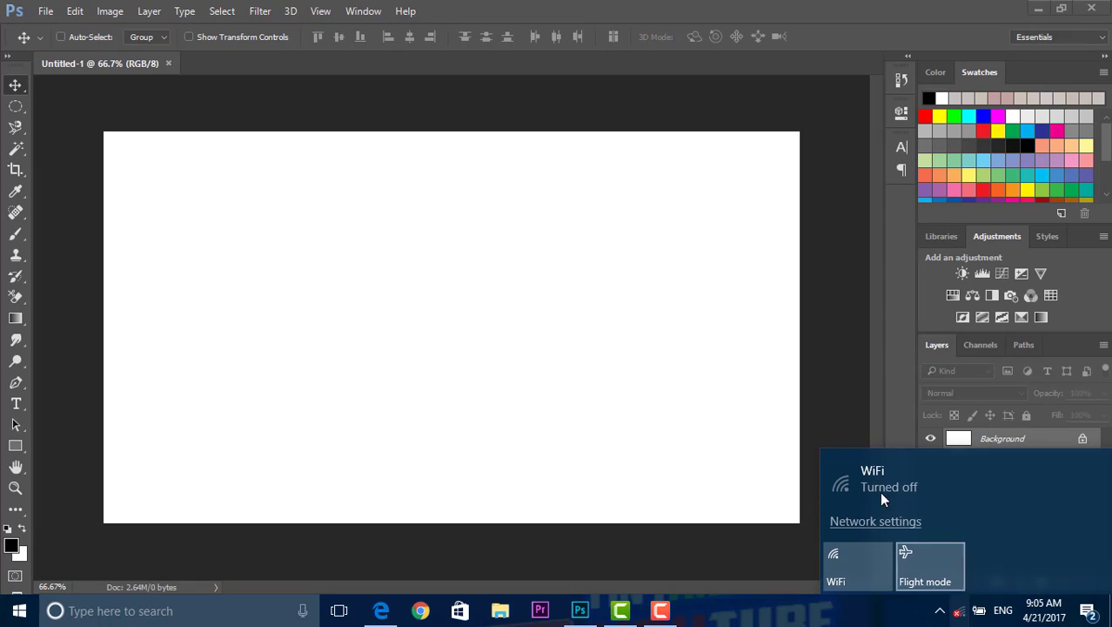
{"action": "left_click", "coordinate": [843, 563]}
{"action": "left_click", "coordinate": [809, 602]}
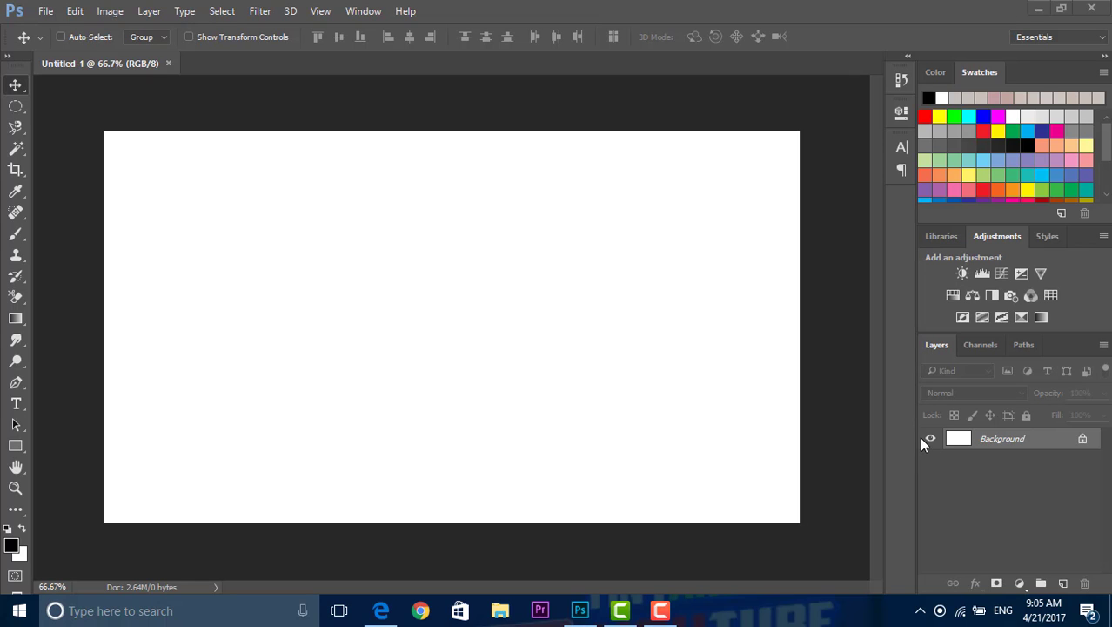
Step: Switch to Microsoft Edge, search Google Images for "sun background" and look through the results
{"action": "left_click", "coordinate": [381, 610]}
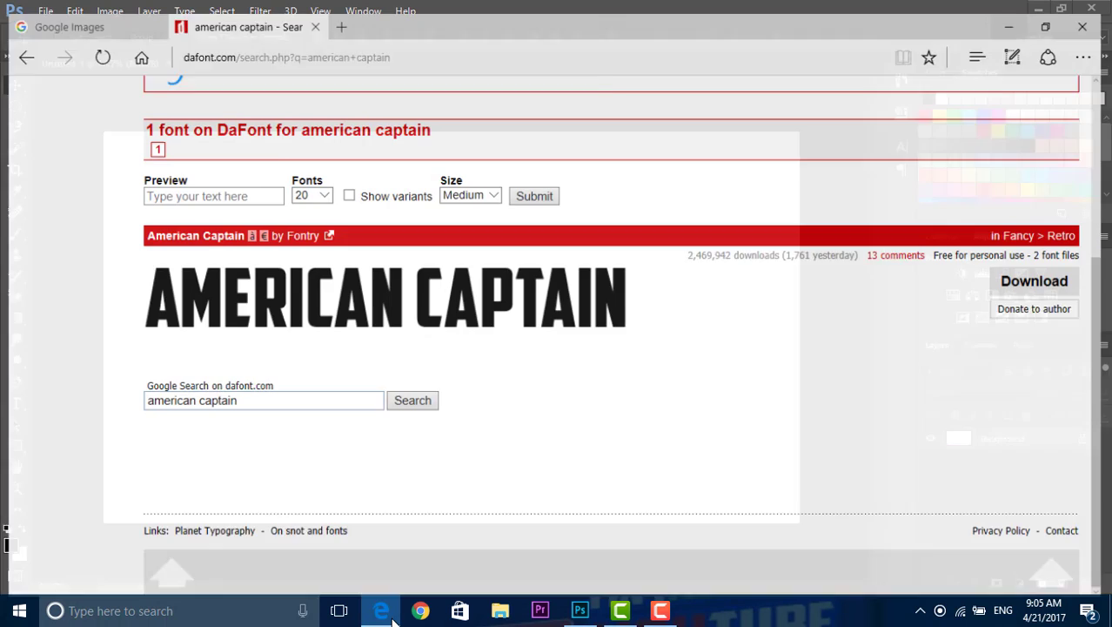
{"action": "left_click", "coordinate": [87, 11]}
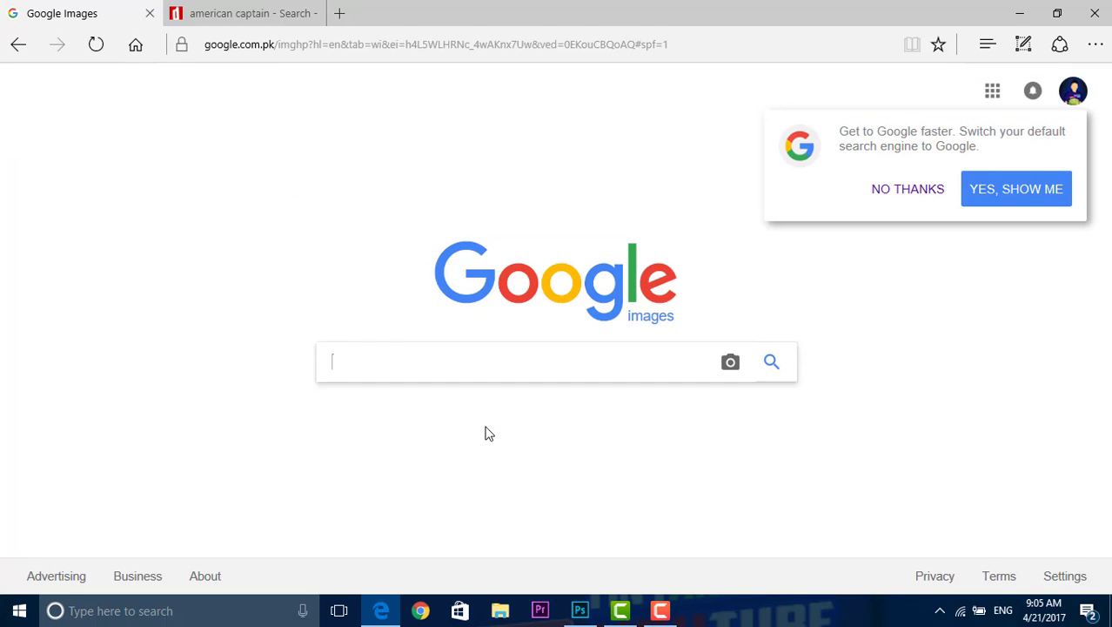
{"action": "type", "text": "su n "}
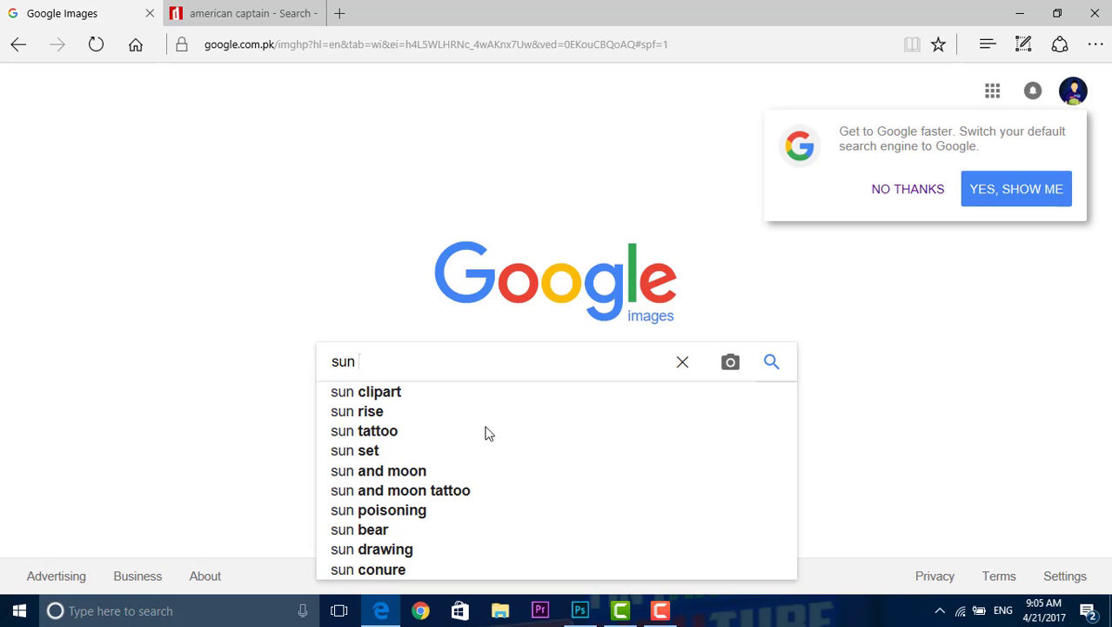
{"action": "type", "text": "bag"}
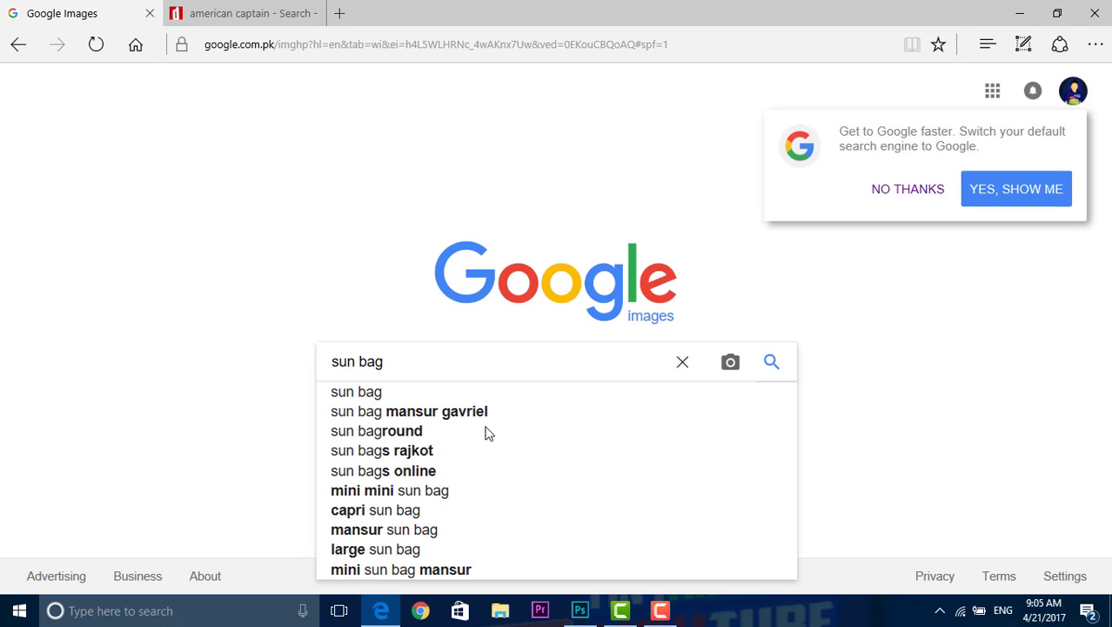
{"action": "type", "text": "r"}
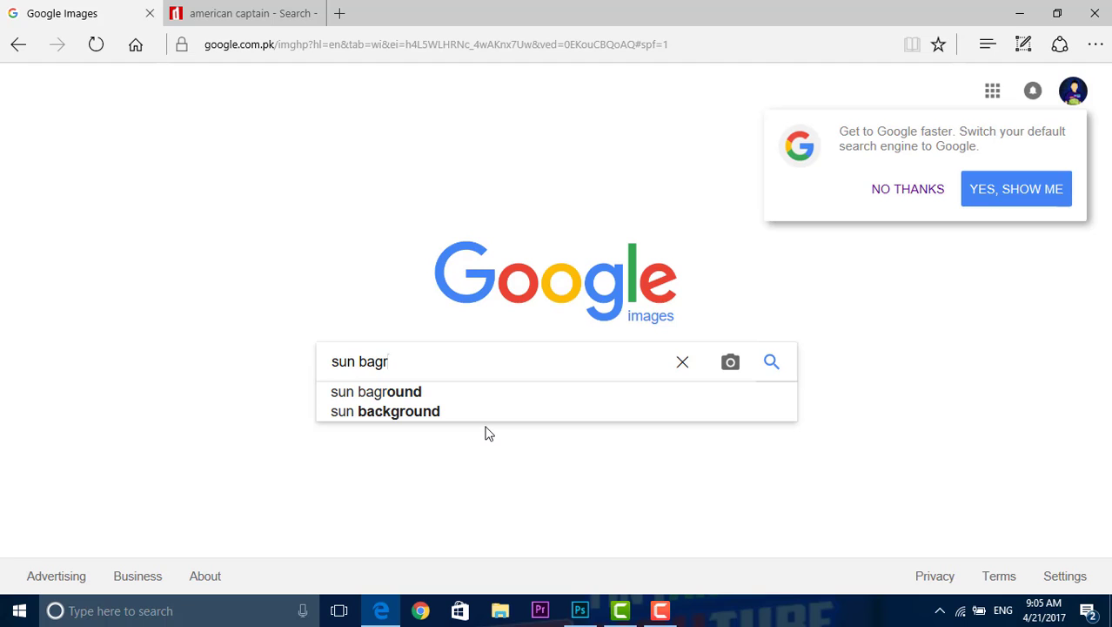
{"action": "key", "text": "Down"}
{"action": "key", "text": "Down"}
{"action": "key", "text": "Return"}
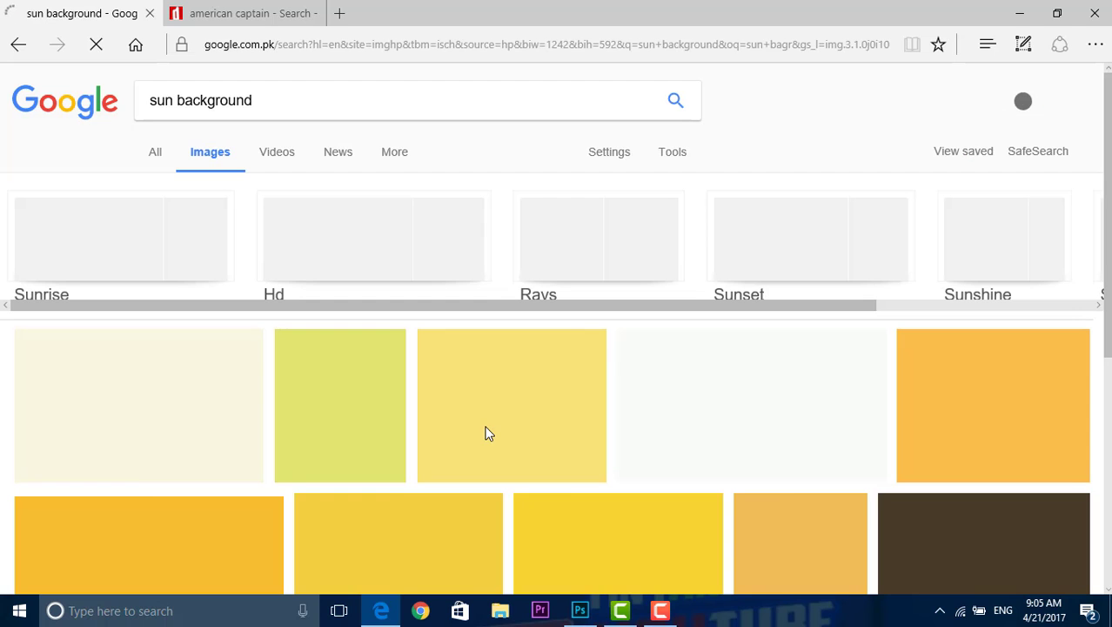
{"action": "scroll", "coordinate": [440, 288], "scroll_direction": "down", "scroll_amount": 3}
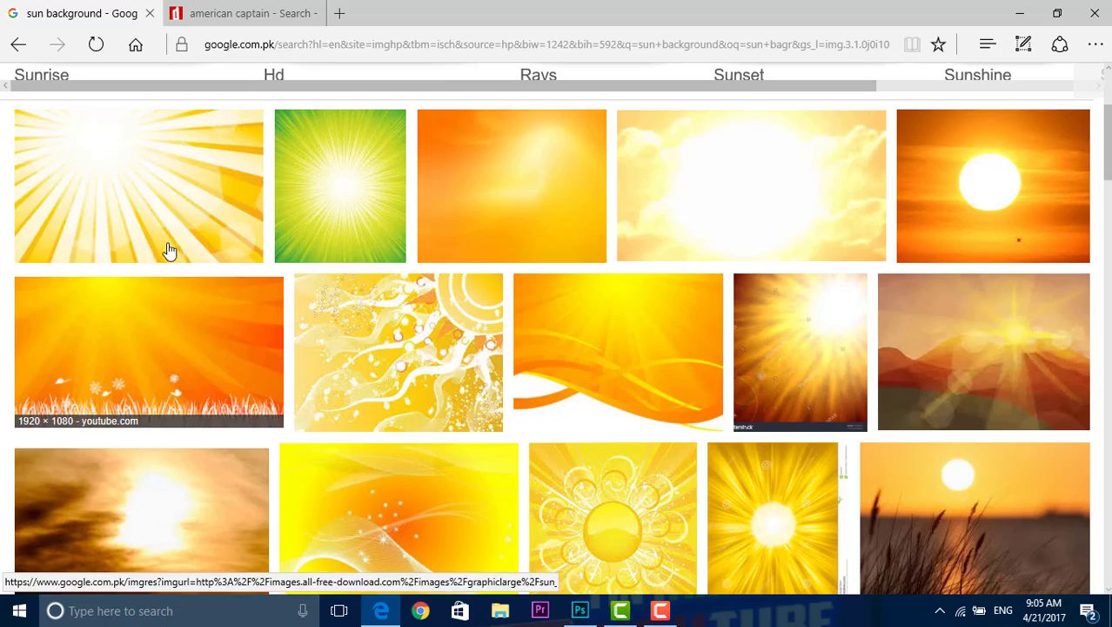
{"action": "scroll", "coordinate": [183, 325], "scroll_direction": "down", "scroll_amount": 6}
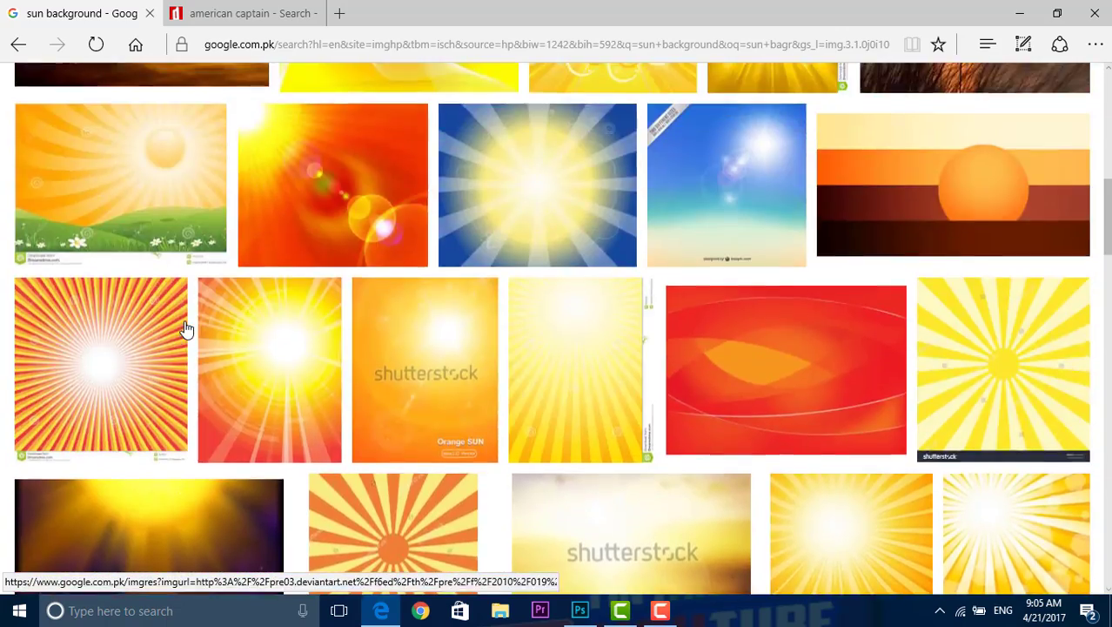
{"action": "scroll", "coordinate": [184, 326], "scroll_direction": "up", "scroll_amount": 10}
Step: Replace the image search term with "dark blue background" and run the search
{"action": "left_click", "coordinate": [293, 94]}
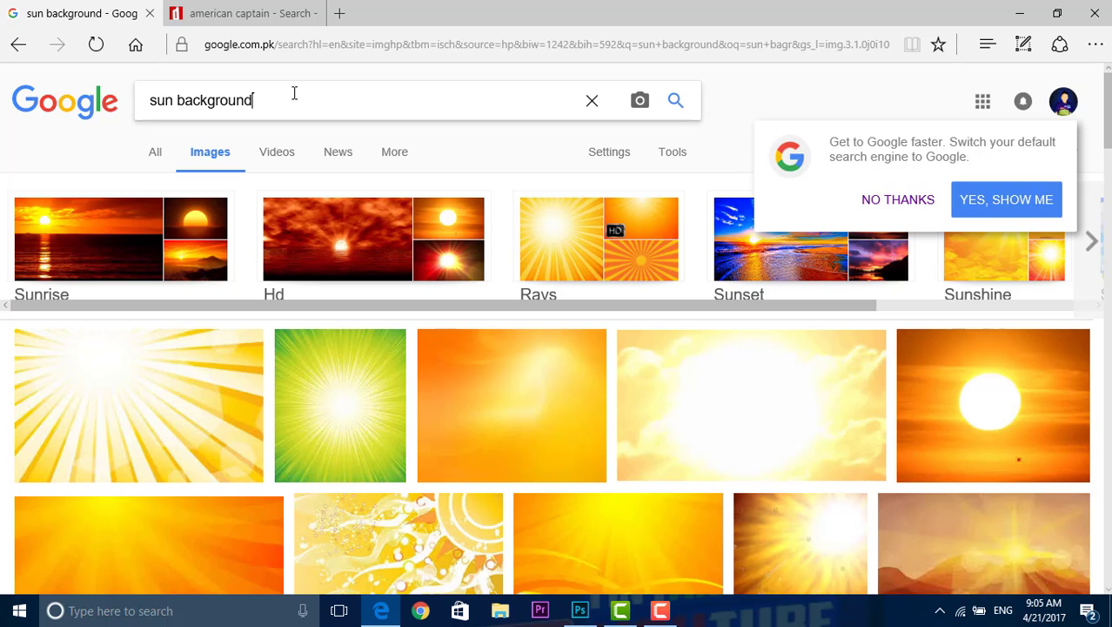
{"action": "key", "text": "BackSpace"}
{"action": "key", "text": "BackSpace"}
{"action": "key", "text": "BackSpace"}
{"action": "key", "text": "BackSpace"}
{"action": "key", "text": "BackSpace"}
{"action": "key", "text": "BackSpace"}
{"action": "key", "text": "BackSpace"}
{"action": "key", "text": "BackSpace"}
{"action": "key", "text": "BackSpace"}
{"action": "key", "text": "BackSpace"}
{"action": "key", "text": "BackSpace"}
{"action": "key", "text": "BackSpace"}
{"action": "key", "text": "BackSpace"}
{"action": "key", "text": "BackSpace"}
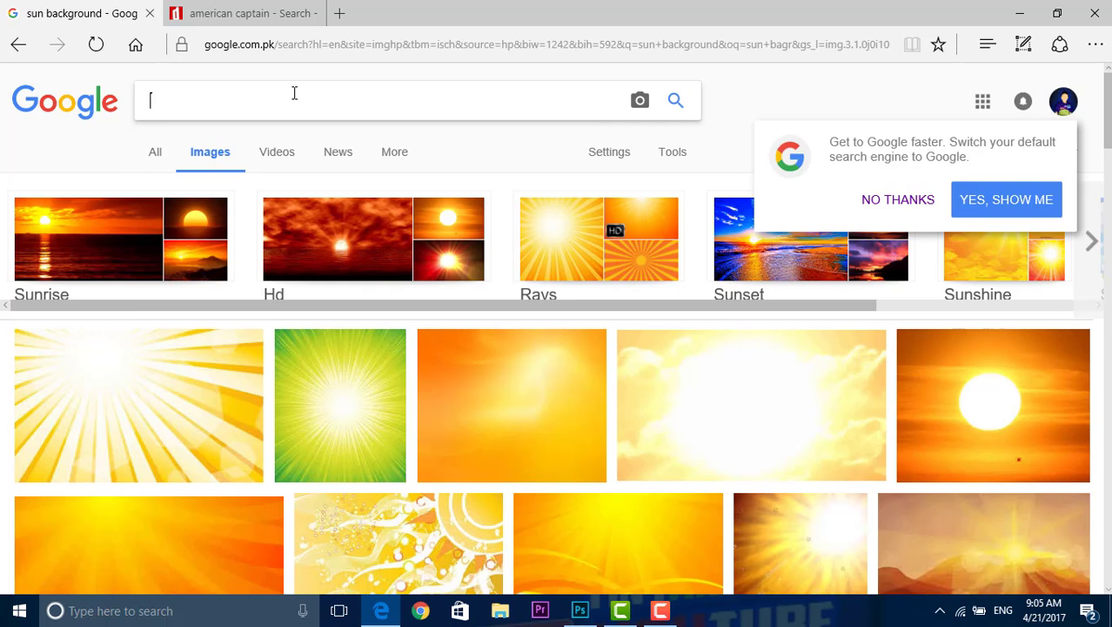
{"action": "type", "text": "dark bl"}
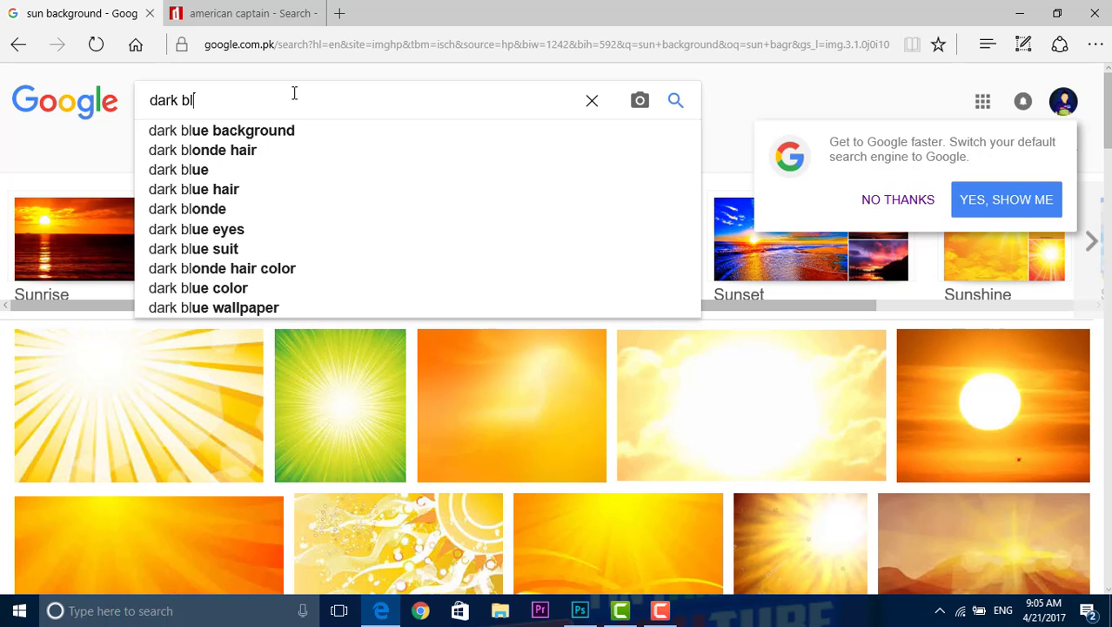
{"action": "type", "text": "lue"}
{"action": "key", "text": "Down"}
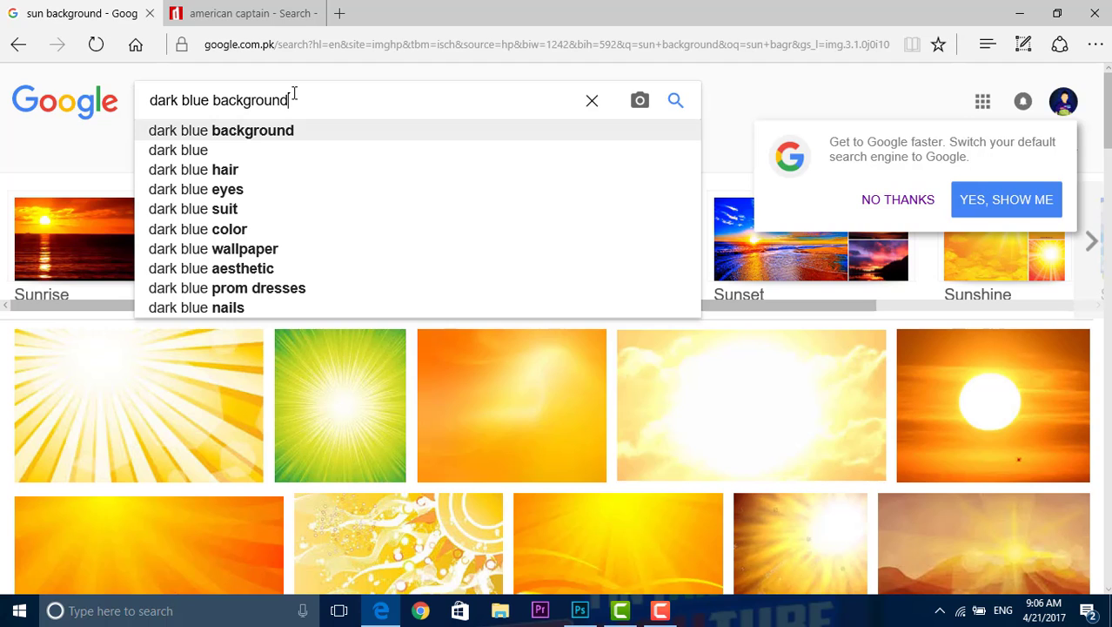
{"action": "key", "text": "Return"}
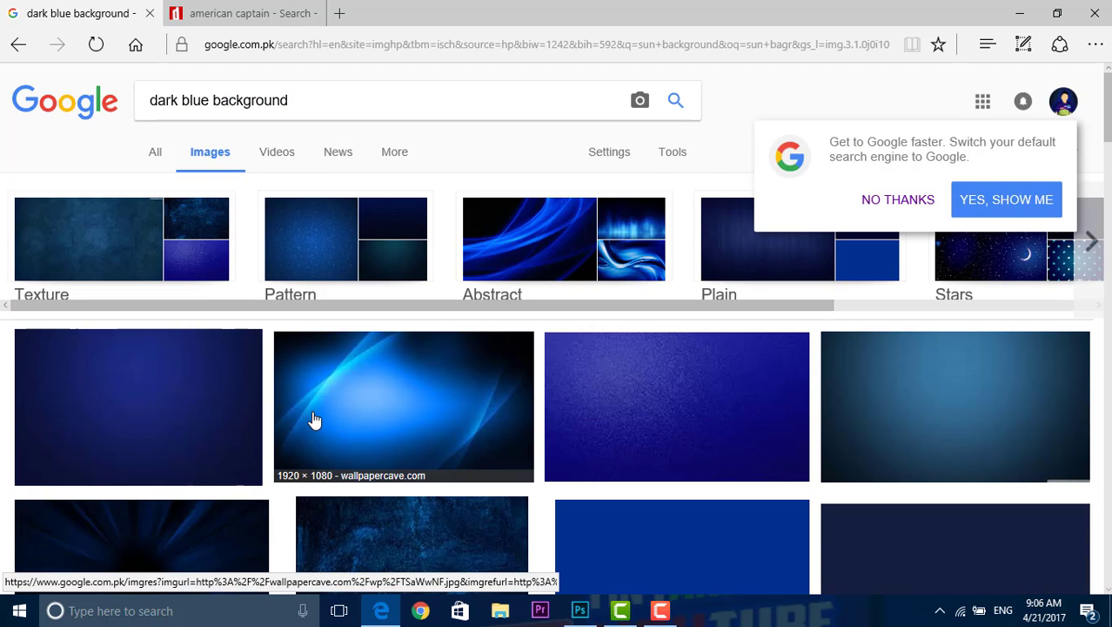
Step: Preview the dark blue brick wall wallpaper from SHunVMall.com in the image results, and return to Photoshop
{"action": "scroll", "coordinate": [411, 409], "scroll_direction": "down", "scroll_amount": 10}
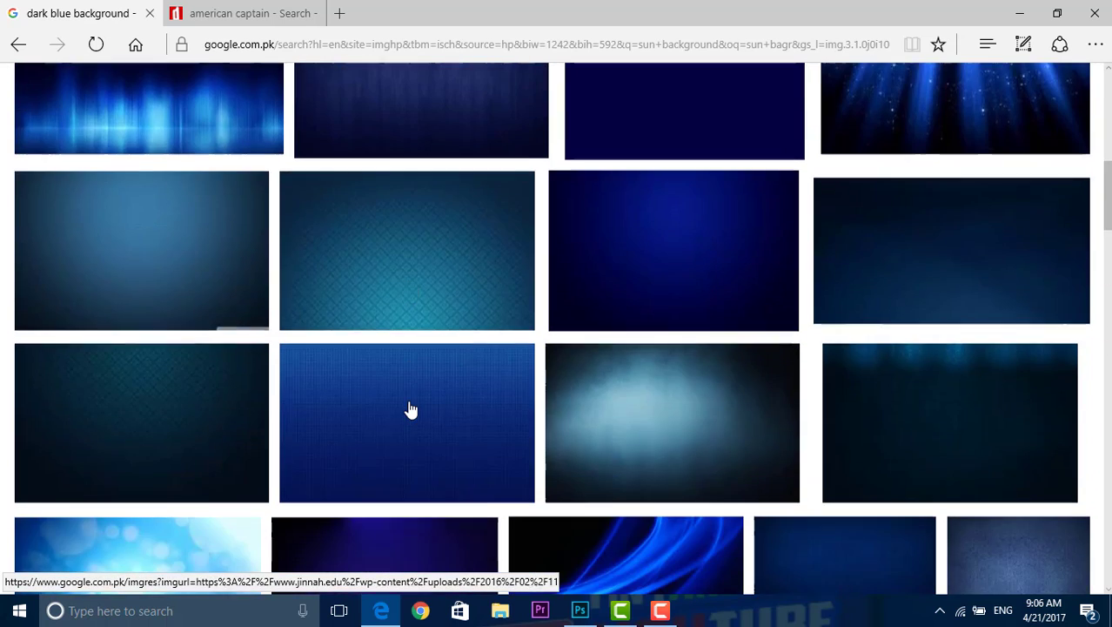
{"action": "scroll", "coordinate": [411, 409], "scroll_direction": "down", "scroll_amount": 10}
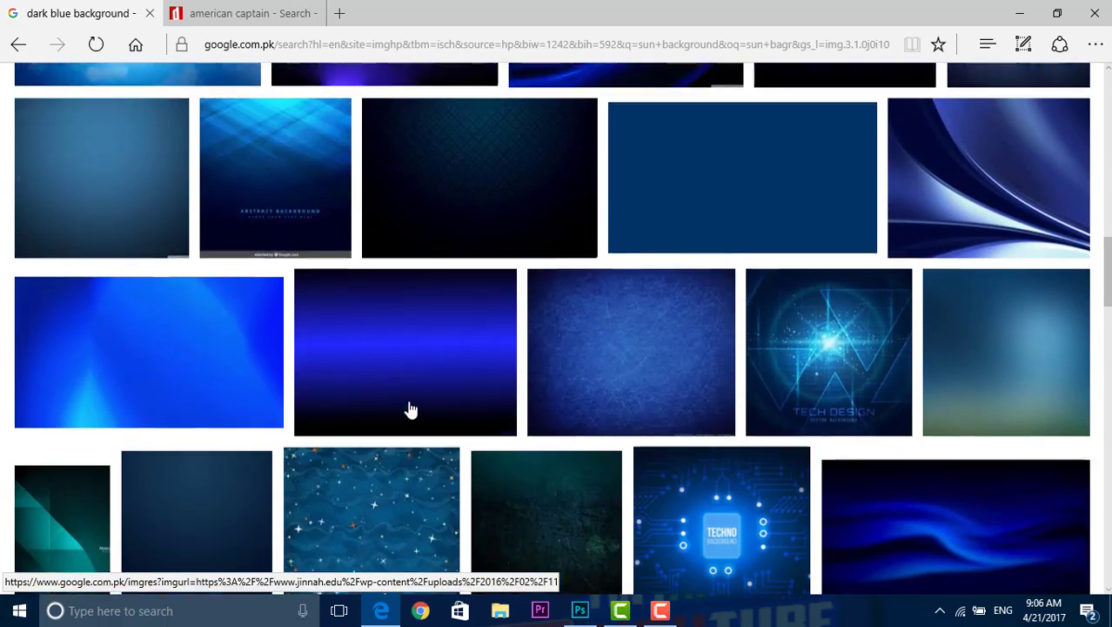
{"action": "scroll", "coordinate": [411, 409], "scroll_direction": "down", "scroll_amount": 10}
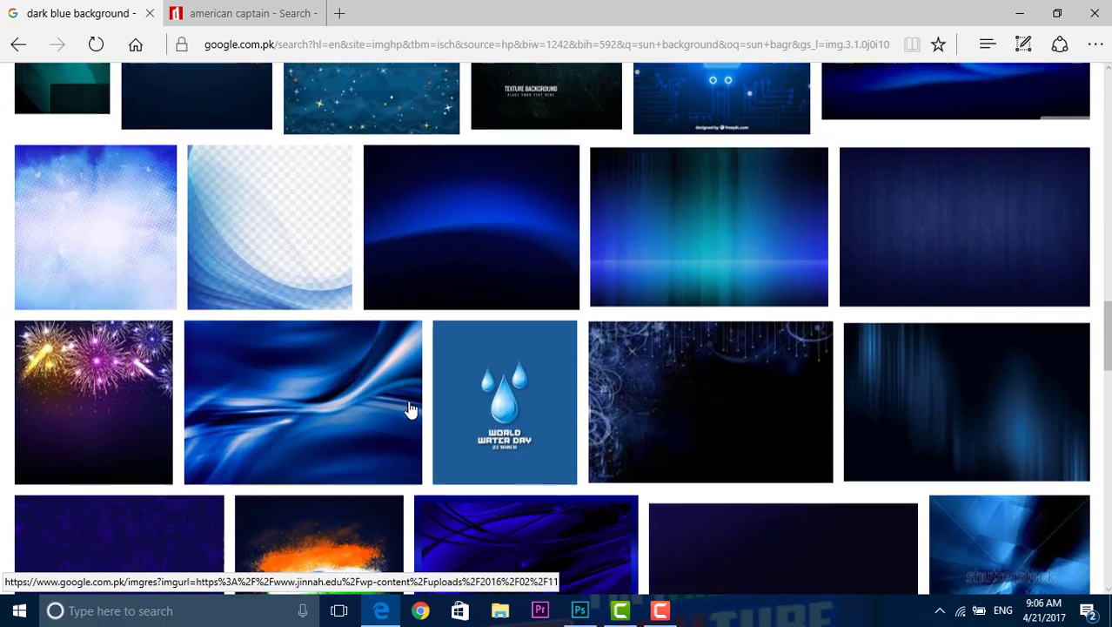
{"action": "scroll", "coordinate": [411, 409], "scroll_direction": "down", "scroll_amount": 10}
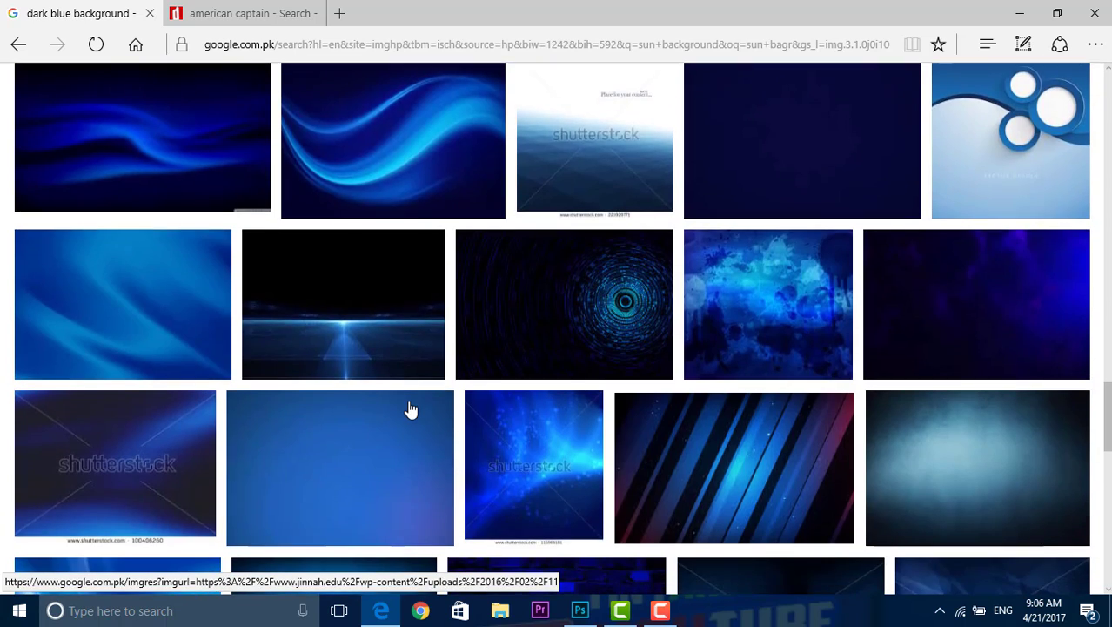
{"action": "scroll", "coordinate": [411, 409], "scroll_direction": "down", "scroll_amount": 3}
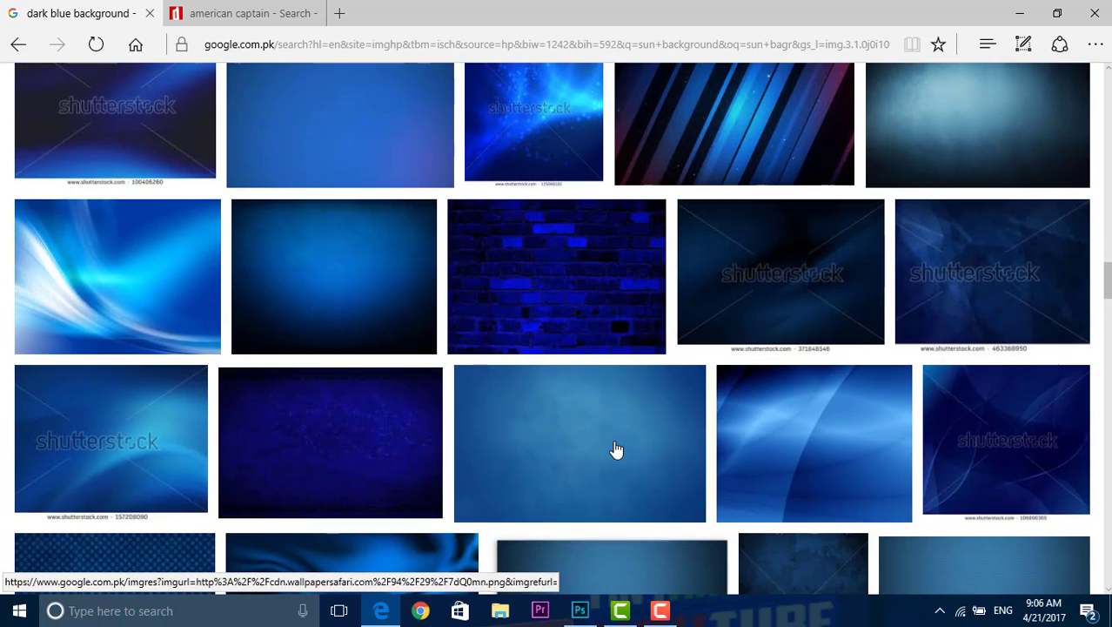
{"action": "scroll", "coordinate": [615, 448], "scroll_direction": "down", "scroll_amount": 5}
{"action": "scroll", "coordinate": [615, 447], "scroll_direction": "down", "scroll_amount": 5}
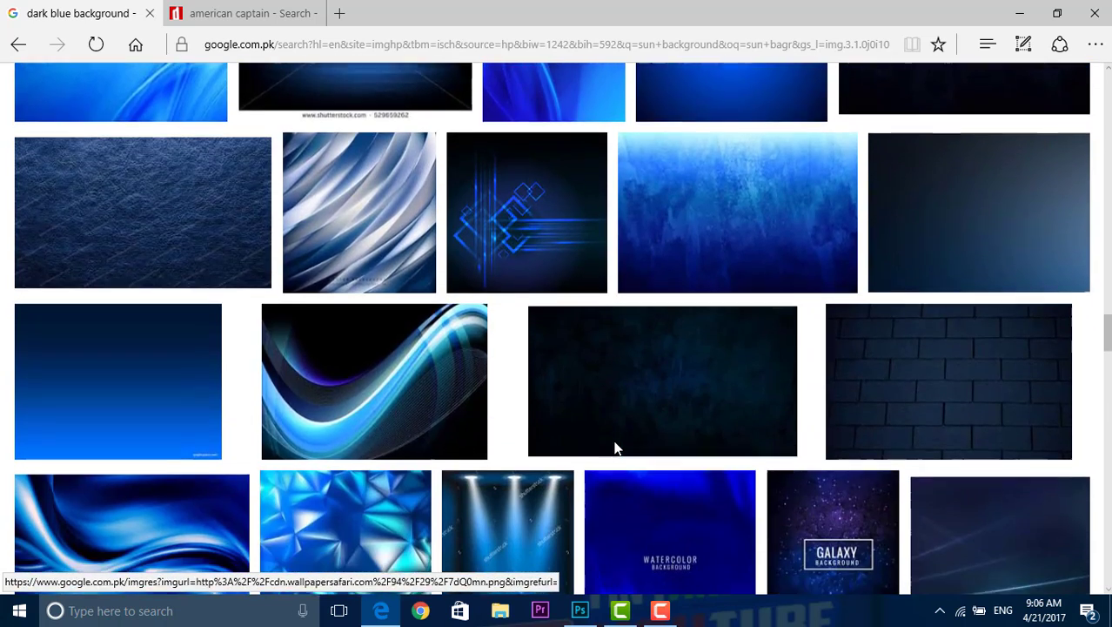
{"action": "left_click", "coordinate": [986, 368]}
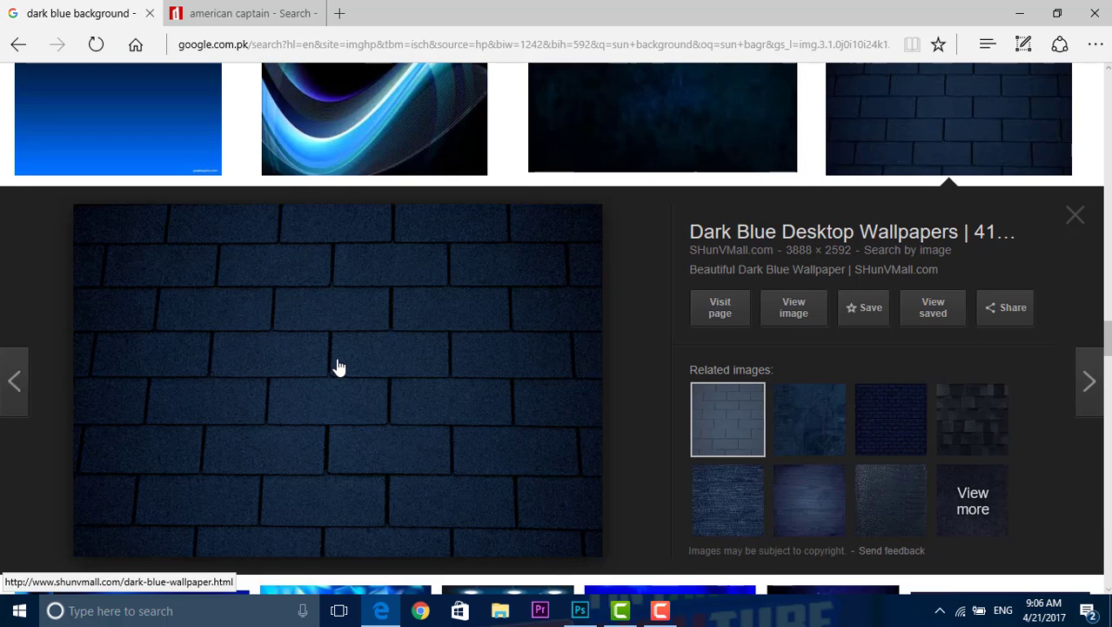
{"action": "scroll", "coordinate": [339, 366], "scroll_direction": "down", "scroll_amount": 1}
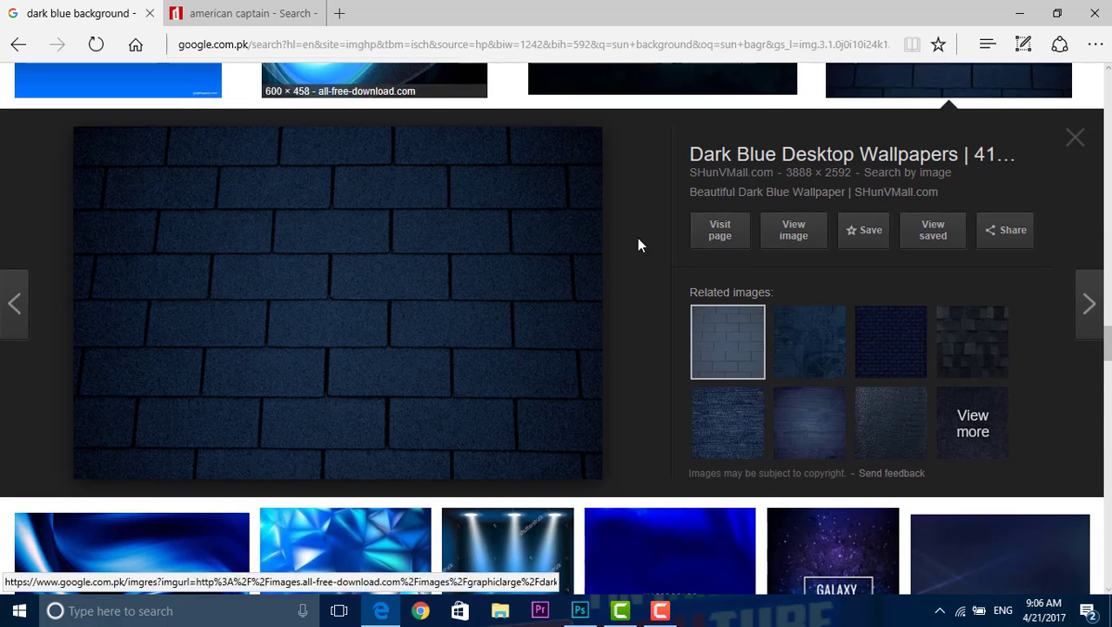
{"action": "left_click", "coordinate": [1020, 13]}
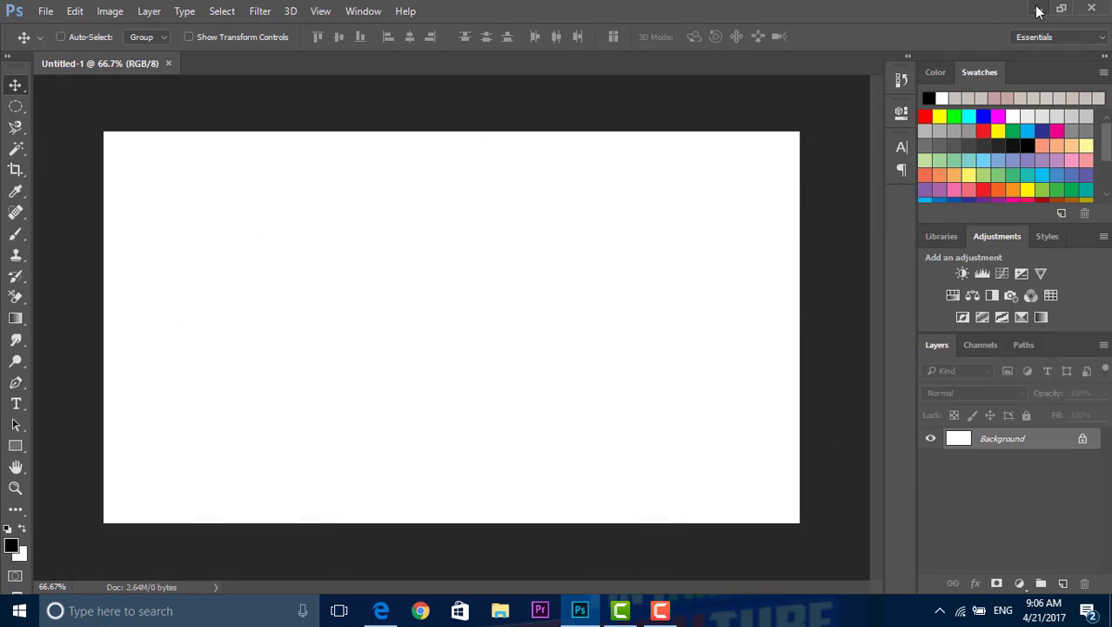
Step: Open the image 45380682-dark-blue-wallpaper from the Downloads folder
{"action": "left_click", "coordinate": [45, 11]}
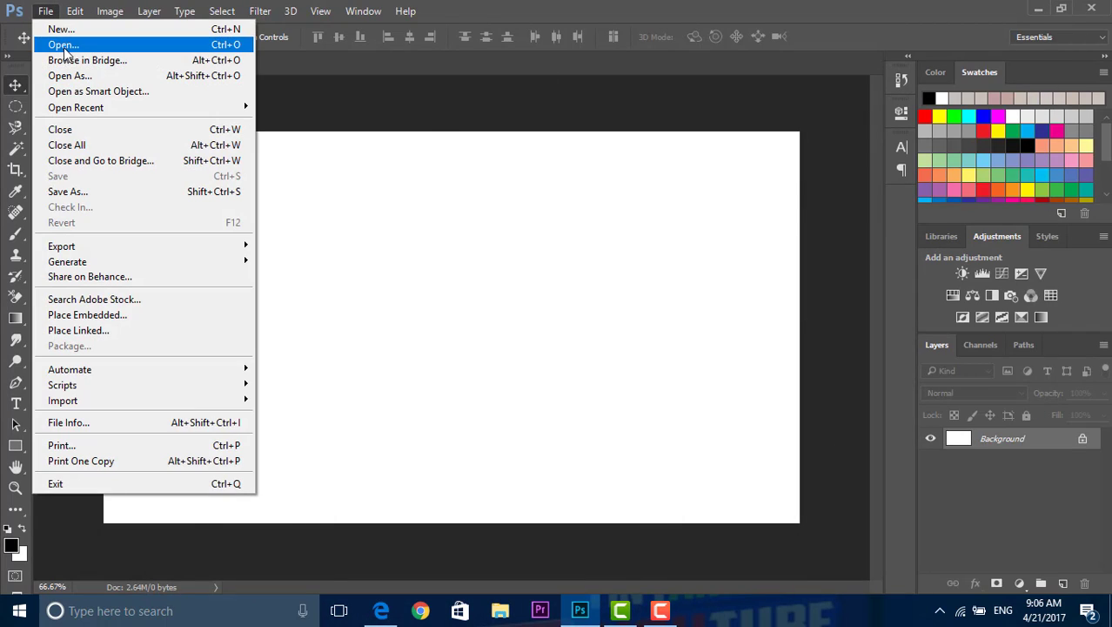
{"action": "left_click", "coordinate": [64, 46]}
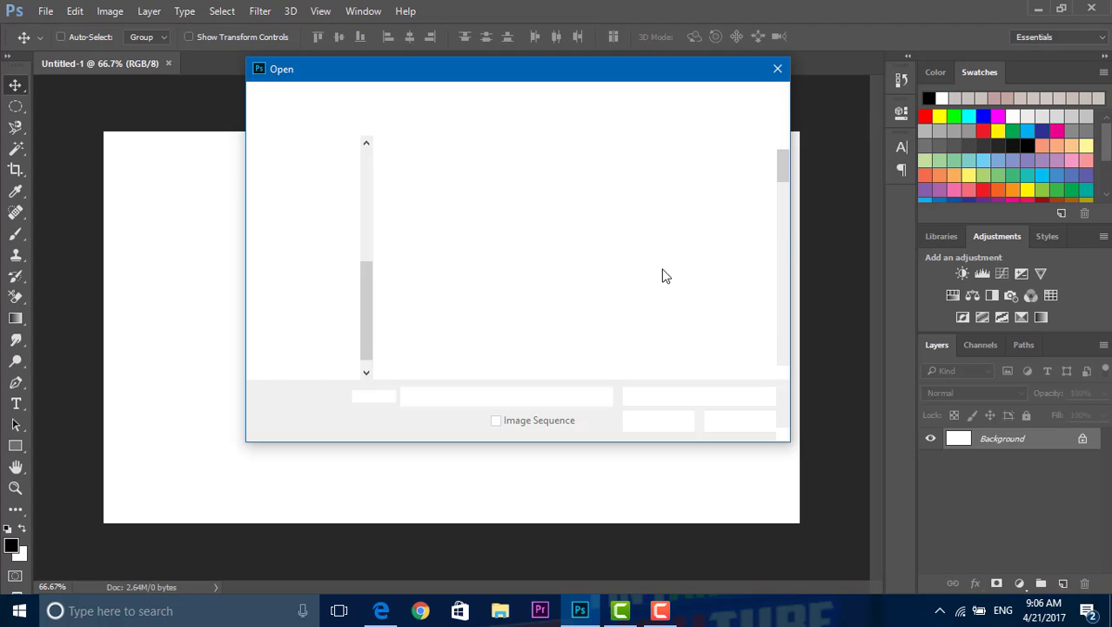
{"action": "scroll", "coordinate": [607, 286], "scroll_direction": "down", "scroll_amount": 5}
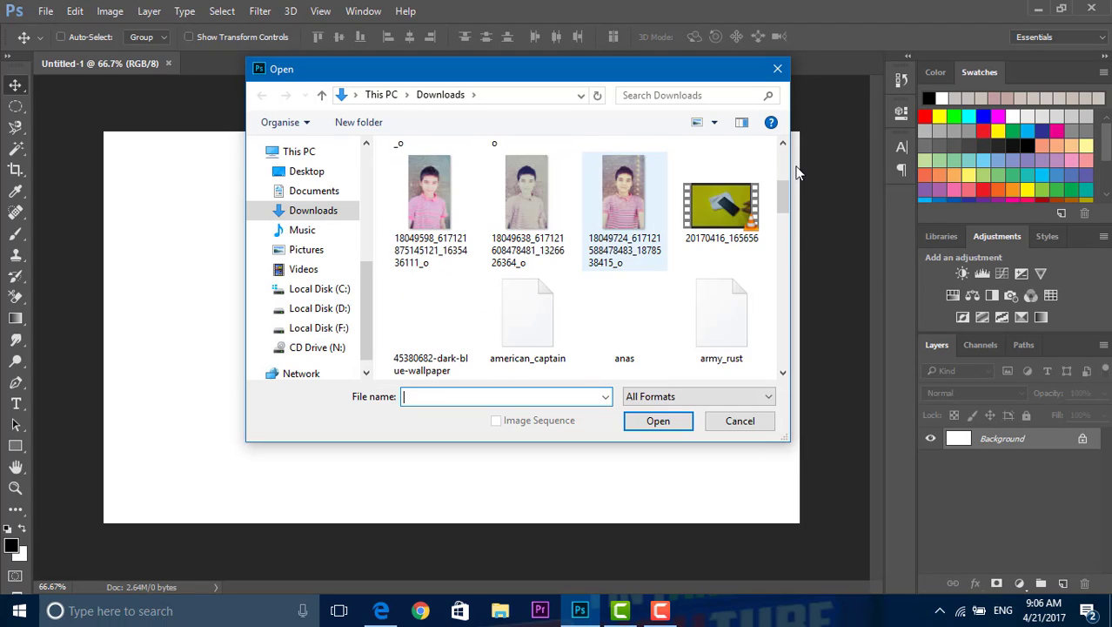
{"action": "left_click", "coordinate": [429, 231]}
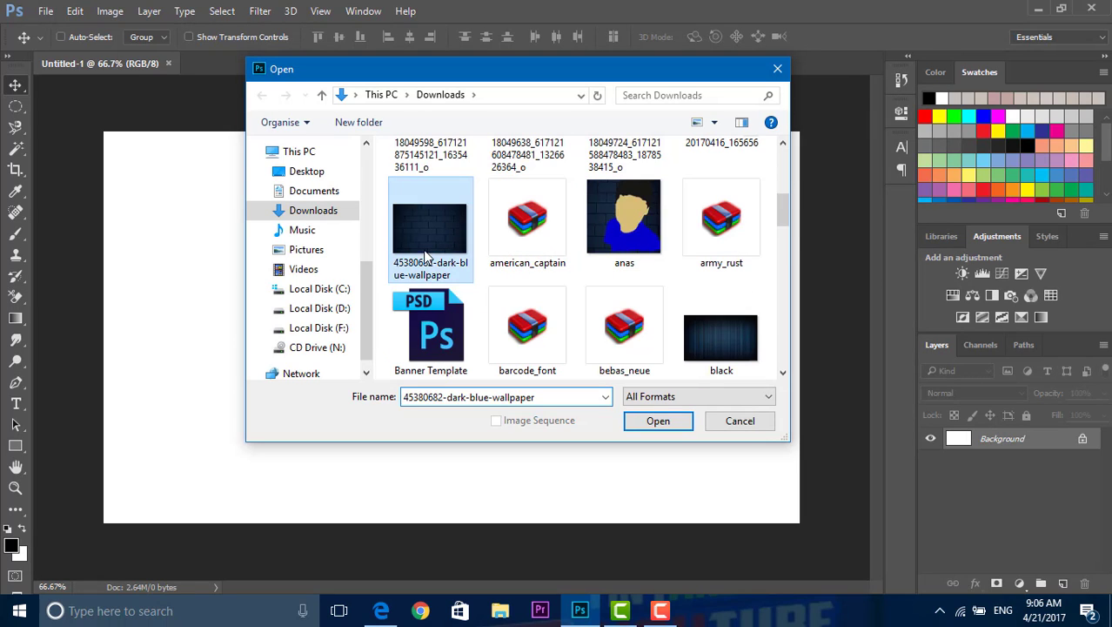
{"action": "left_click", "coordinate": [663, 425]}
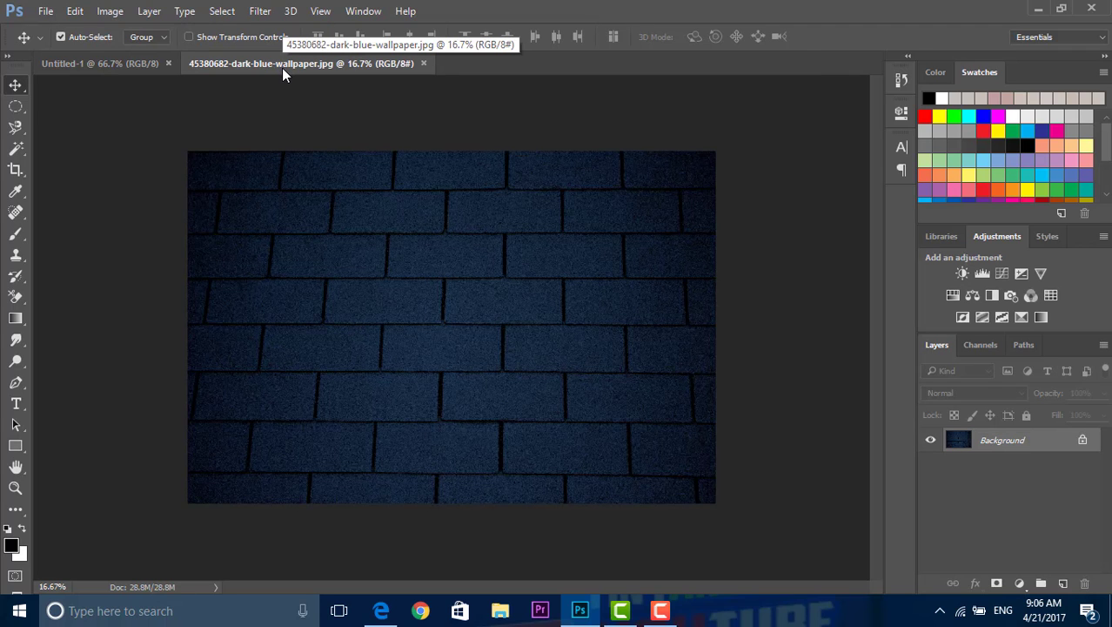
Step: Copy the entire dark blue wallpaper image into the Untitled-1 document as a new layer and close the wallpaper file
{"action": "key", "text": "ctrl+a"}
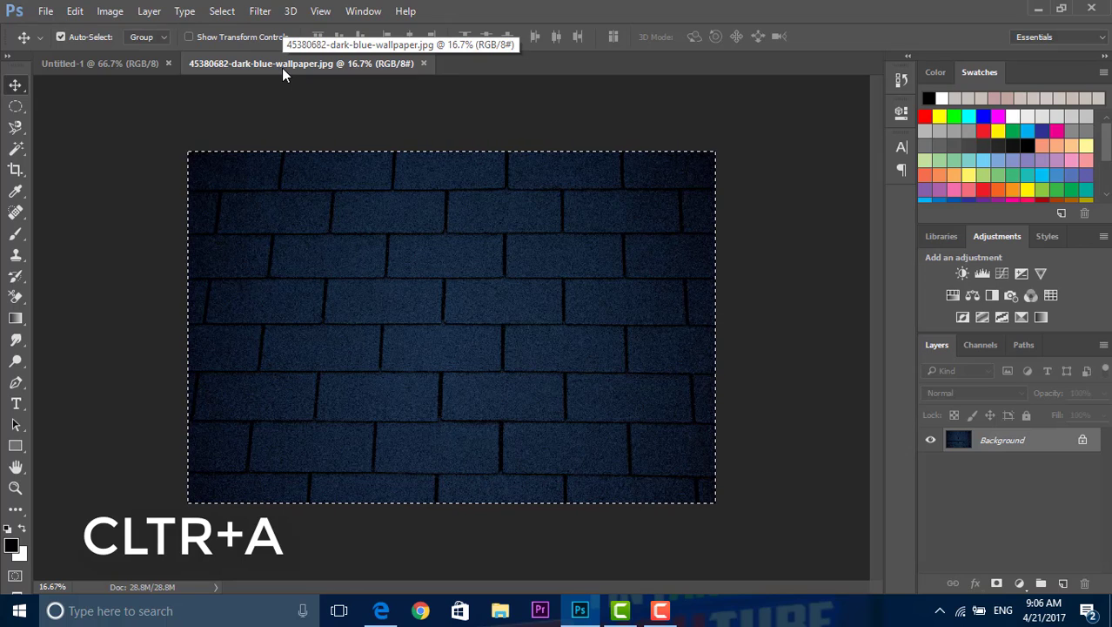
{"action": "key", "text": "ctrl+c"}
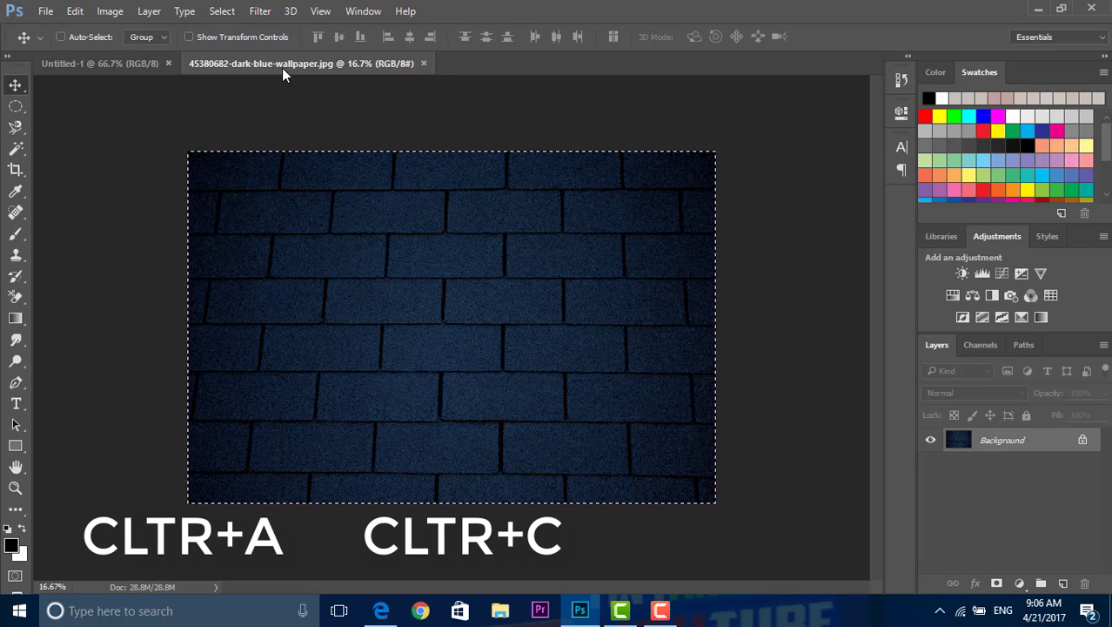
{"action": "left_click", "coordinate": [150, 63]}
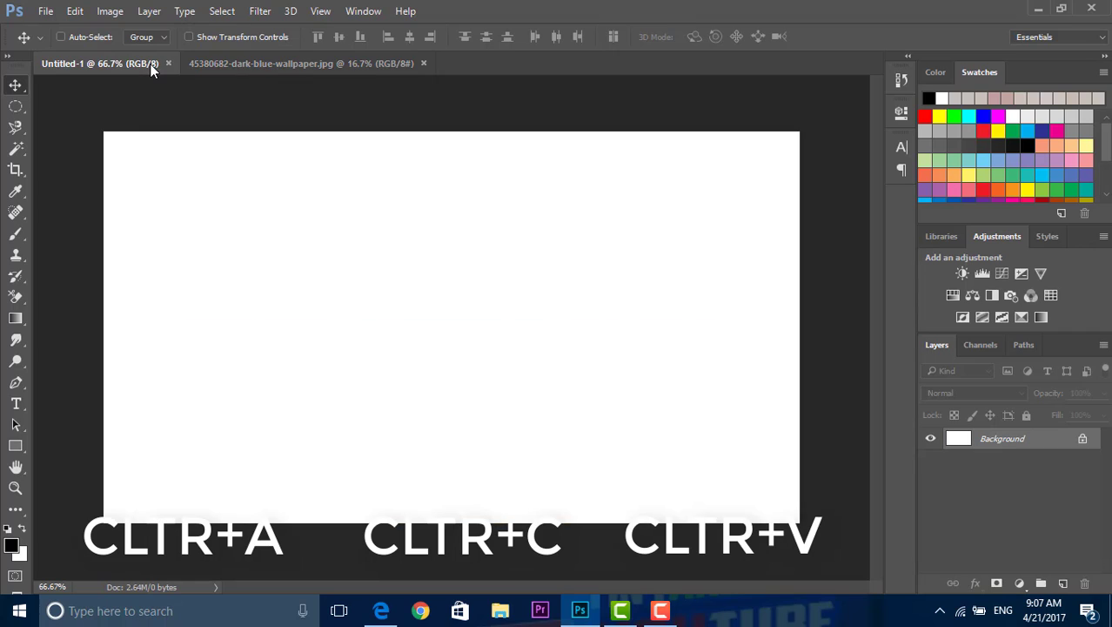
{"action": "key", "text": "ctrl+v"}
{"action": "key", "text": "ctrl+v"}
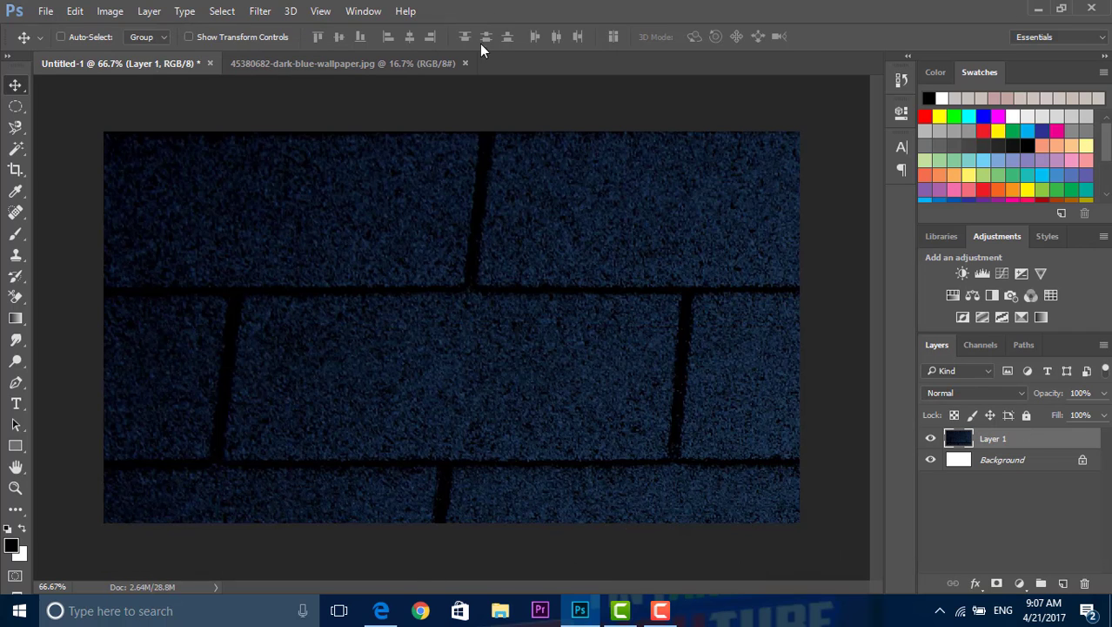
{"action": "left_click", "coordinate": [465, 65]}
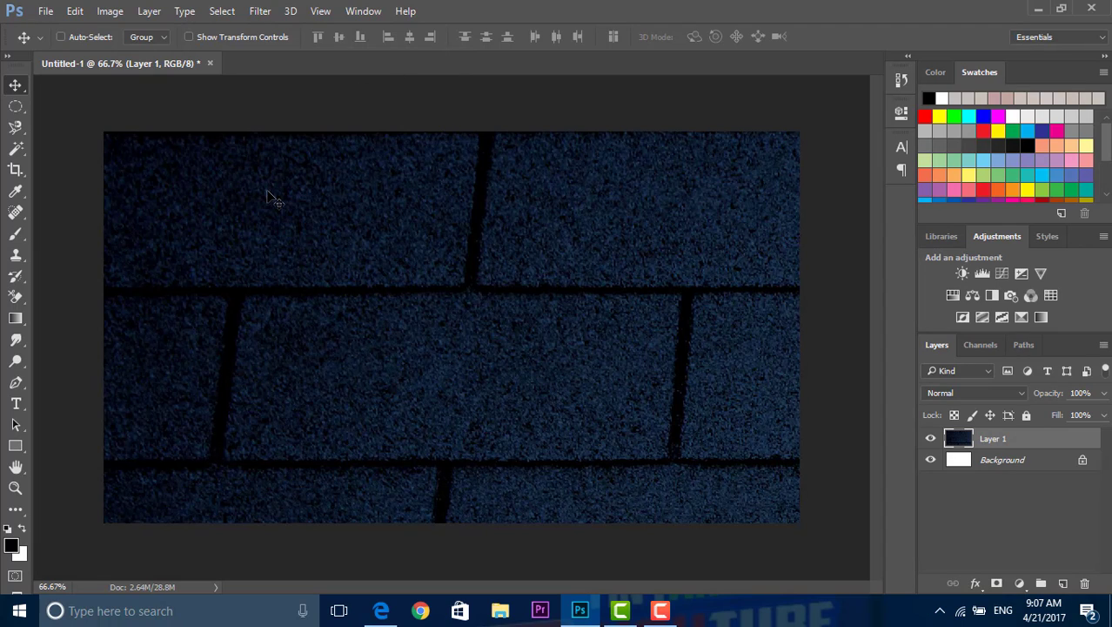
Step: Free-transform the pasted wallpaper layer to 32.92% width and 27.78% height so it exactly covers the whole canvas
{"action": "key", "text": "ctrl+t"}
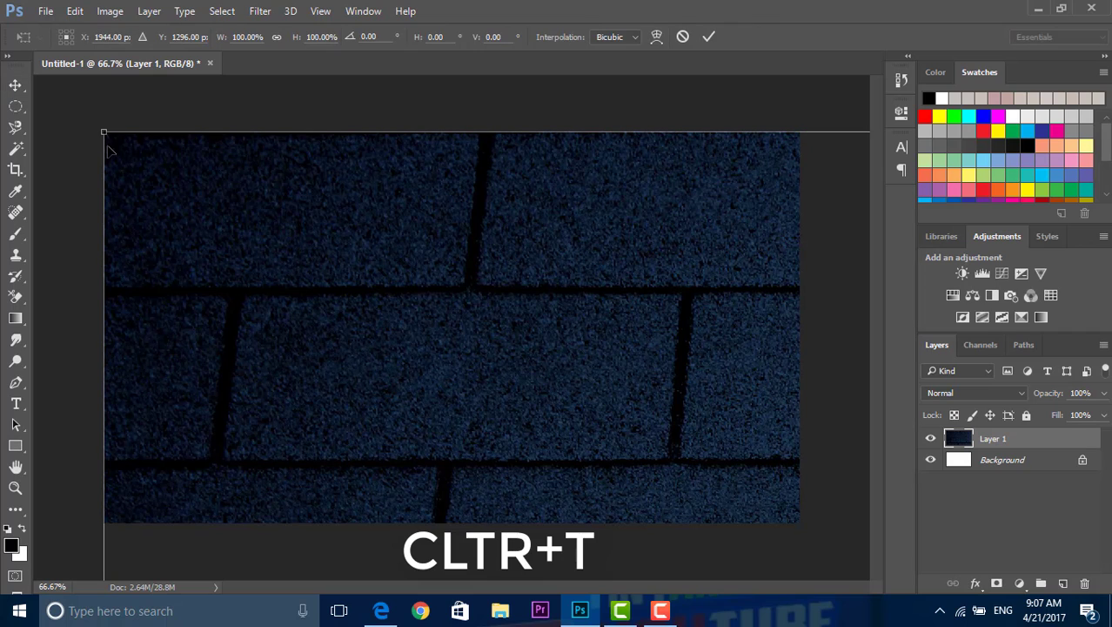
{"action": "left_click_drag", "start_coordinate": [105, 133], "coordinate": [120, 183]}
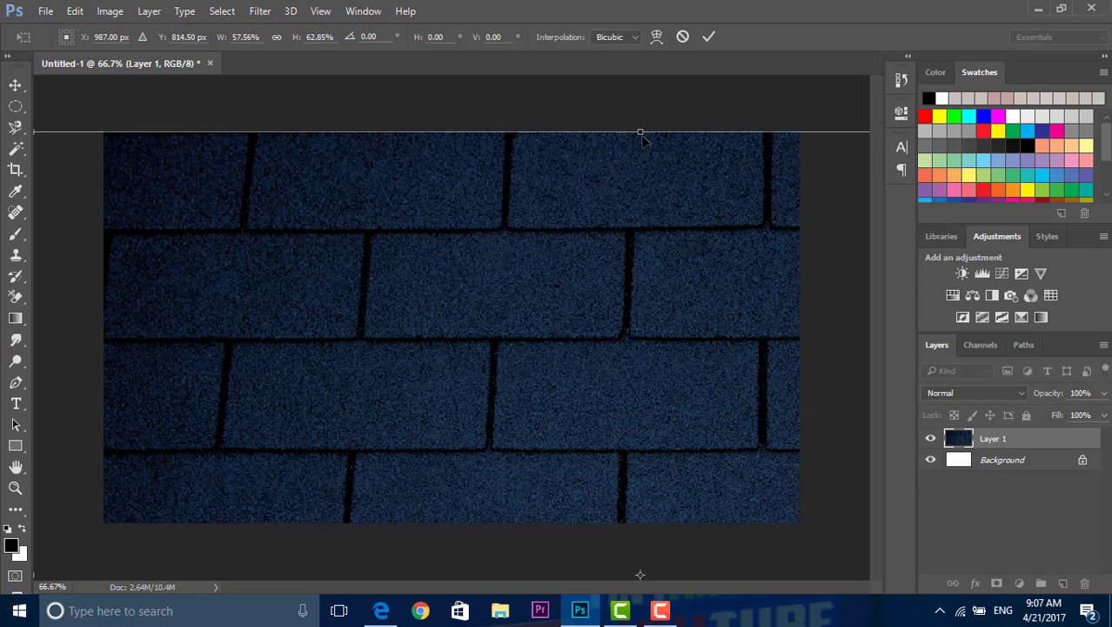
{"action": "left_click_drag", "start_coordinate": [349, 182], "coordinate": [634, 219]}
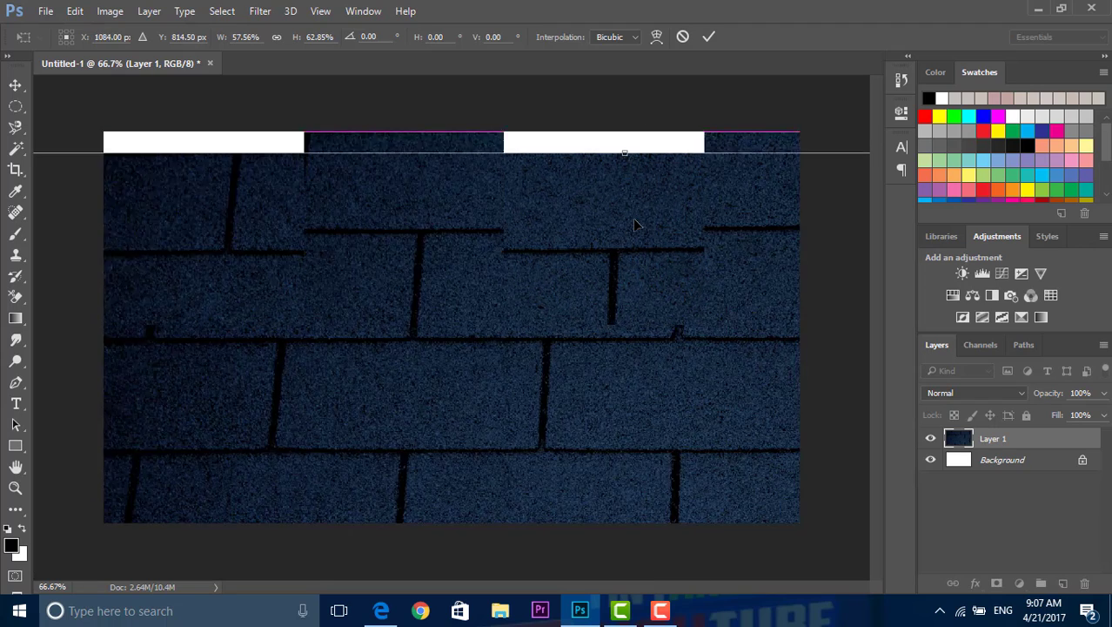
{"action": "left_click_drag", "start_coordinate": [315, 168], "coordinate": [245, 232]}
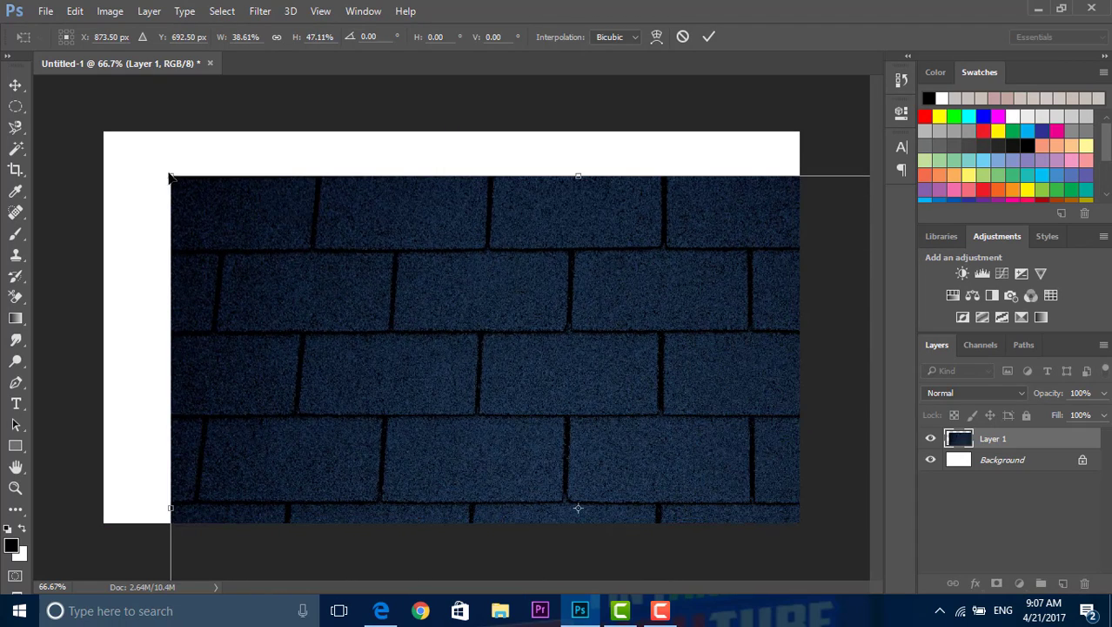
{"action": "left_click_drag", "start_coordinate": [172, 177], "coordinate": [470, 346]}
{"action": "left_click_drag", "start_coordinate": [571, 411], "coordinate": [236, 210]}
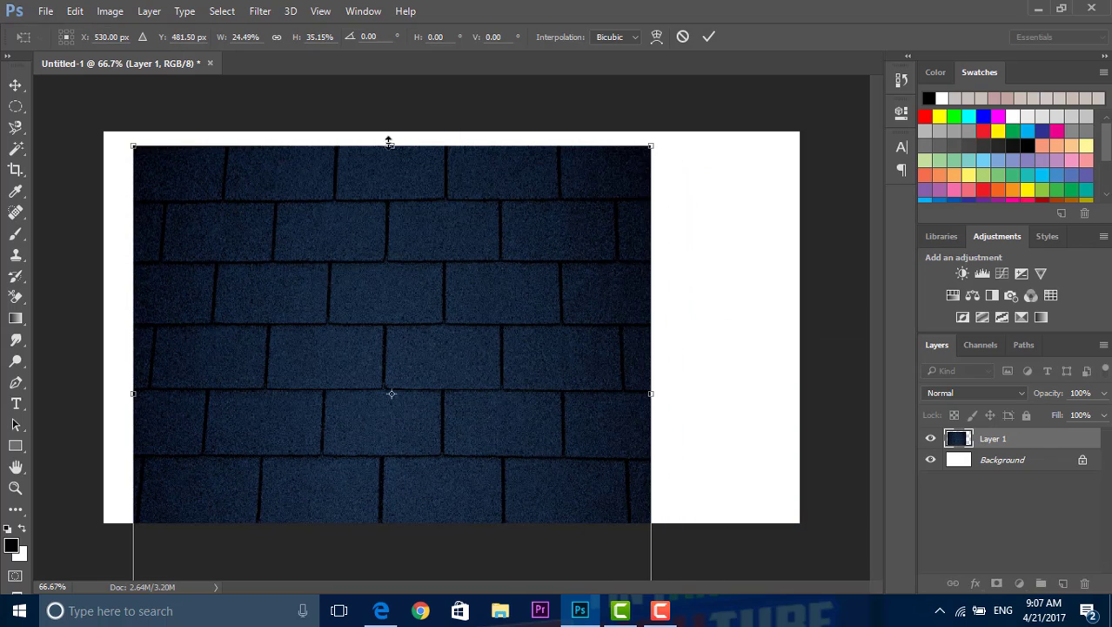
{"action": "left_click_drag", "start_coordinate": [390, 145], "coordinate": [427, 289]}
{"action": "left_click_drag", "start_coordinate": [427, 338], "coordinate": [397, 180]}
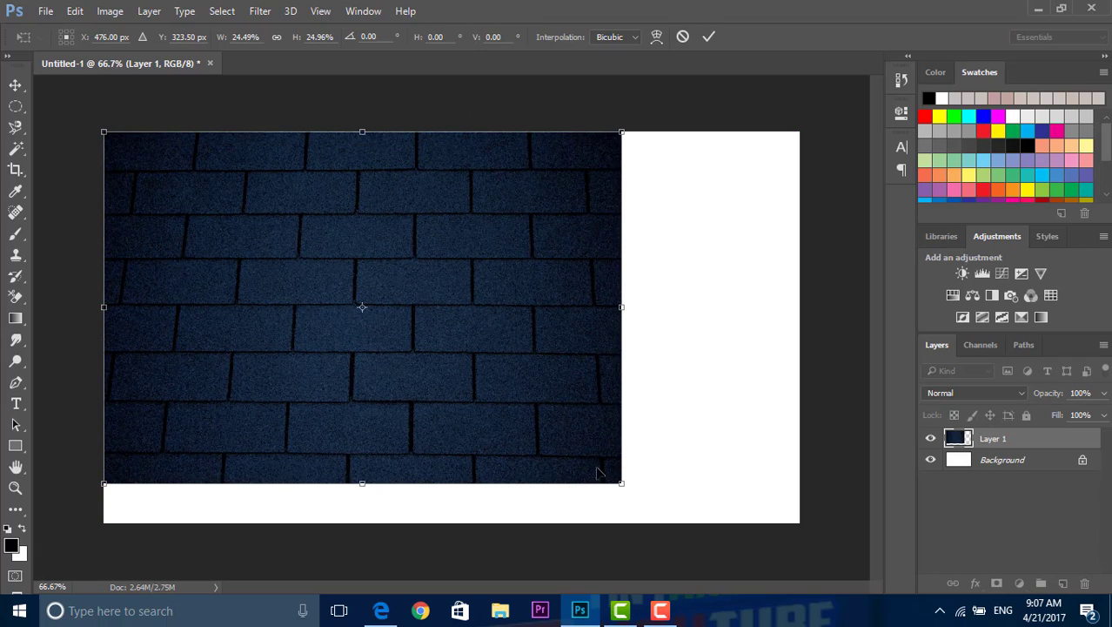
{"action": "left_click_drag", "start_coordinate": [634, 479], "coordinate": [798, 519]}
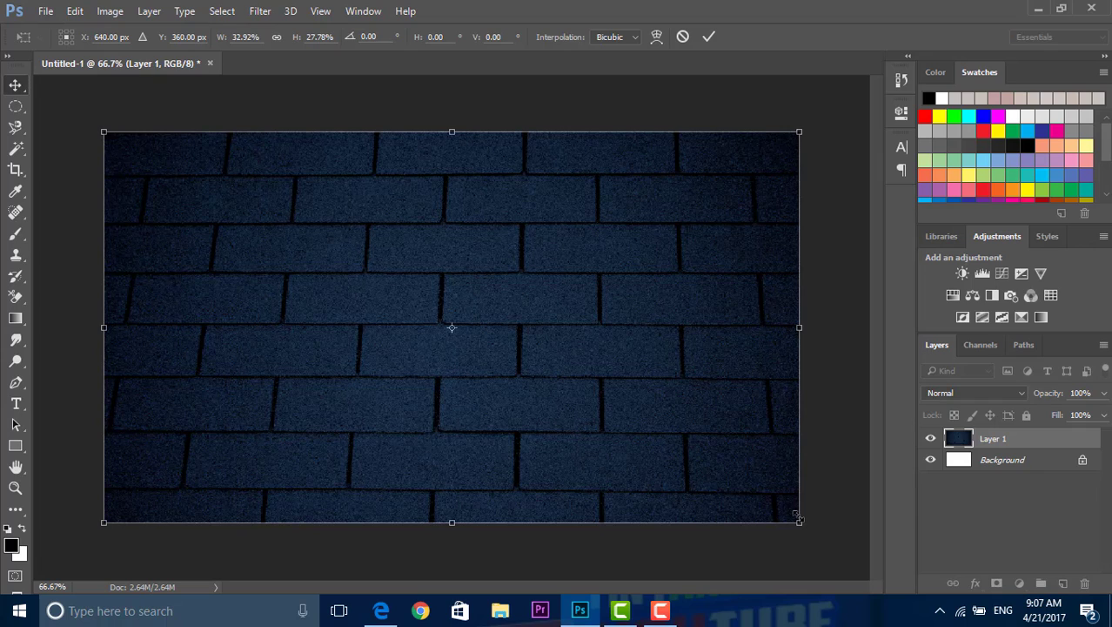
{"action": "key", "text": "Return"}
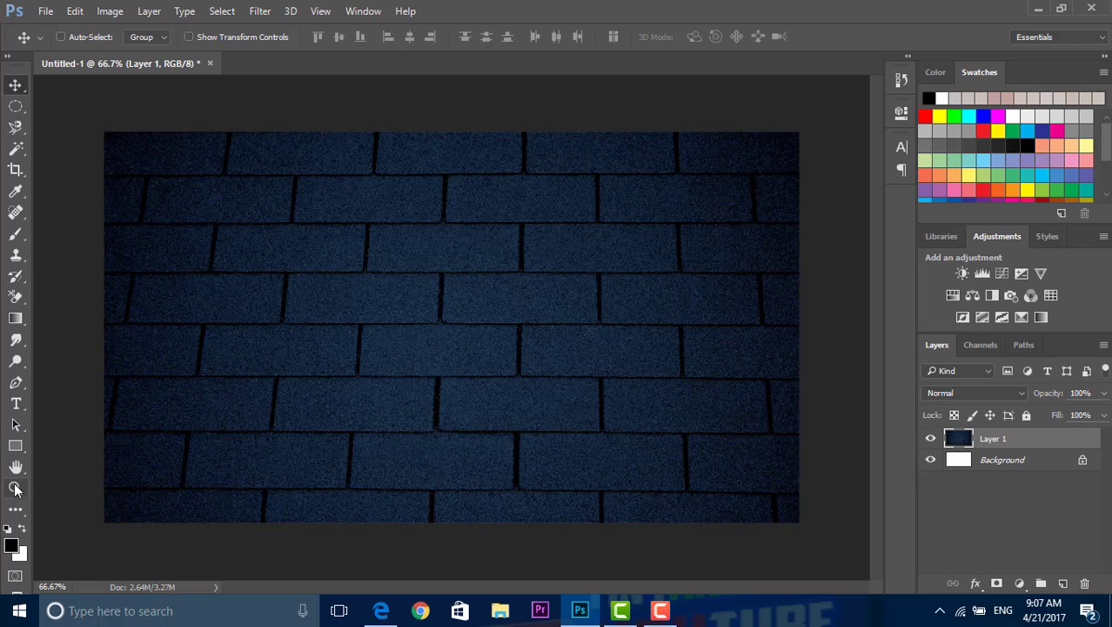
Step: Activate the Horizontal Type tool and view the list of available fonts, keeping American Captain
{"action": "left_click", "coordinate": [17, 405]}
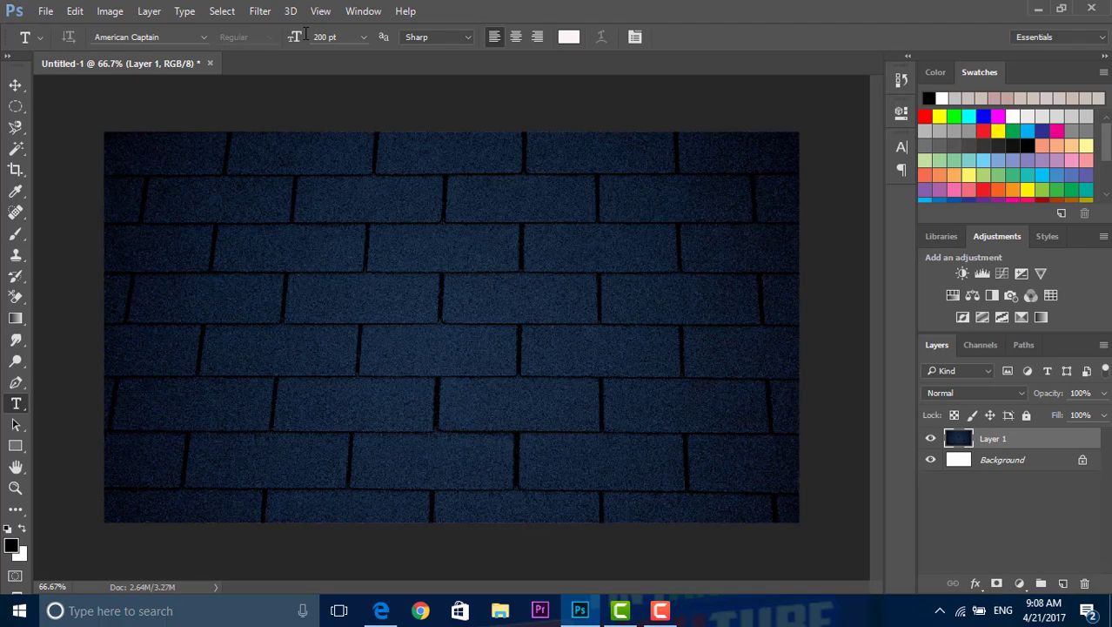
{"action": "left_click", "coordinate": [201, 40]}
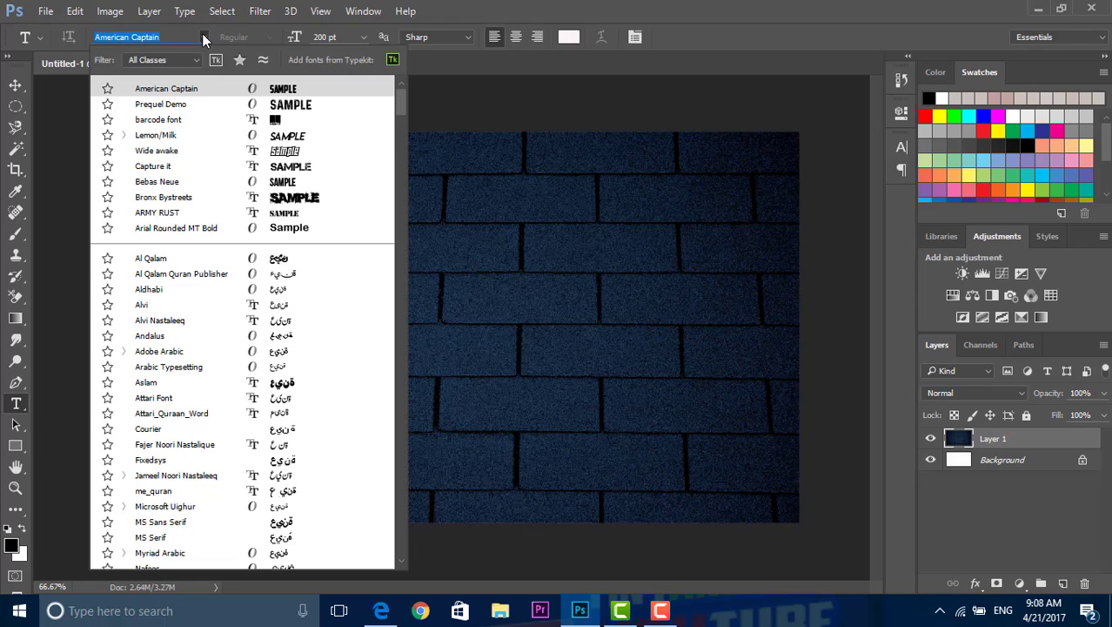
{"action": "left_click", "coordinate": [204, 36]}
Step: Switch to Microsoft Edge and load dafont.com in the tab showing the American Captain font search
{"action": "left_click", "coordinate": [381, 610]}
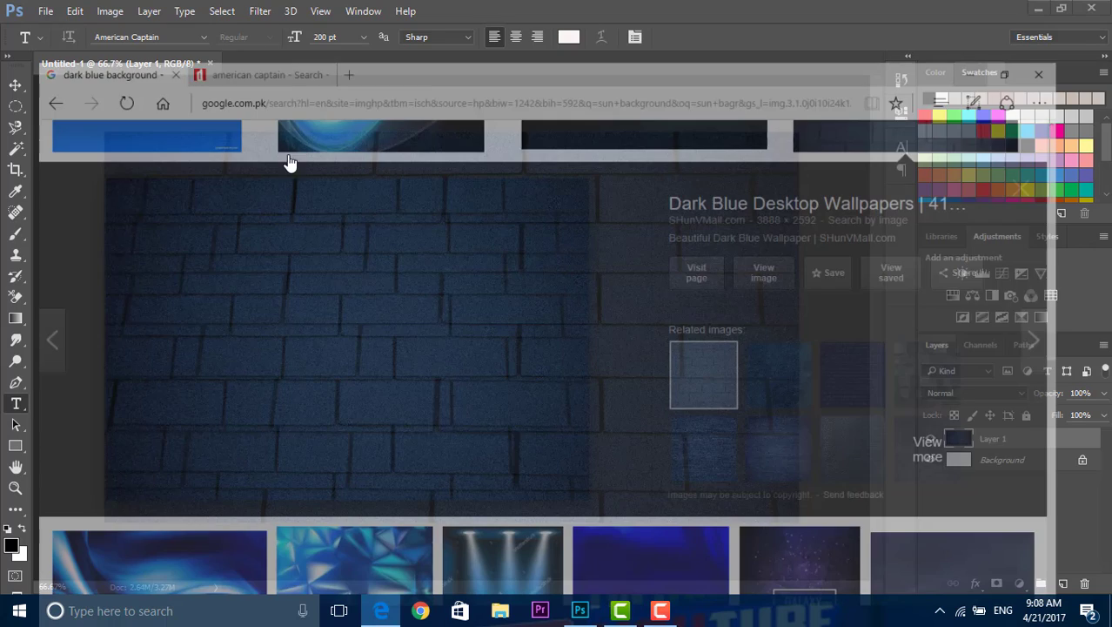
{"action": "left_click", "coordinate": [218, 10]}
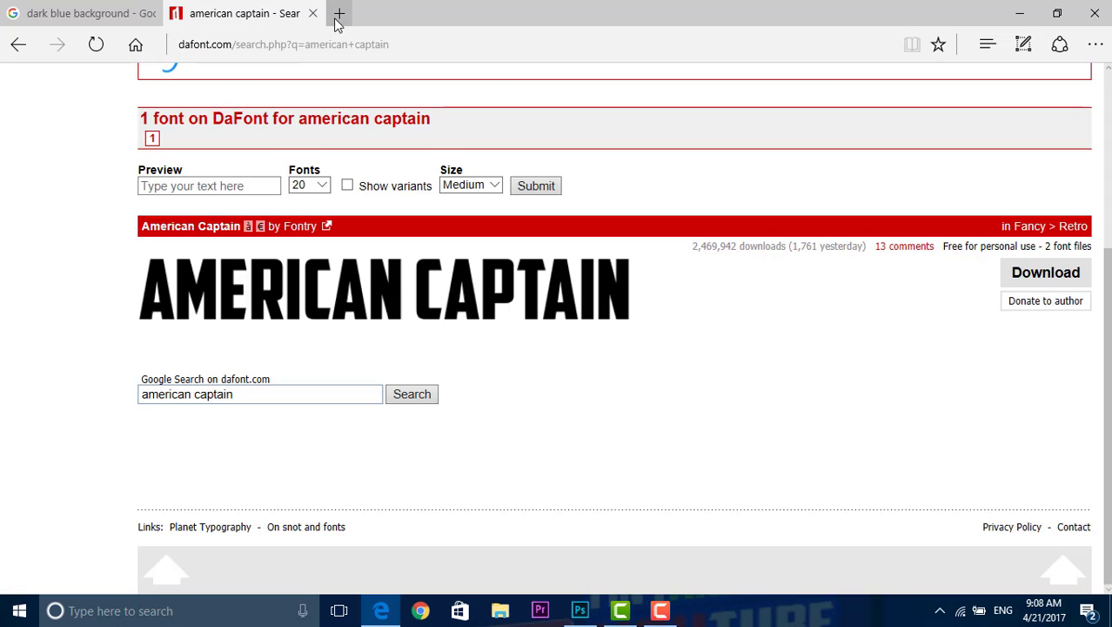
{"action": "left_click", "coordinate": [337, 43]}
{"action": "type", "text": "da"}
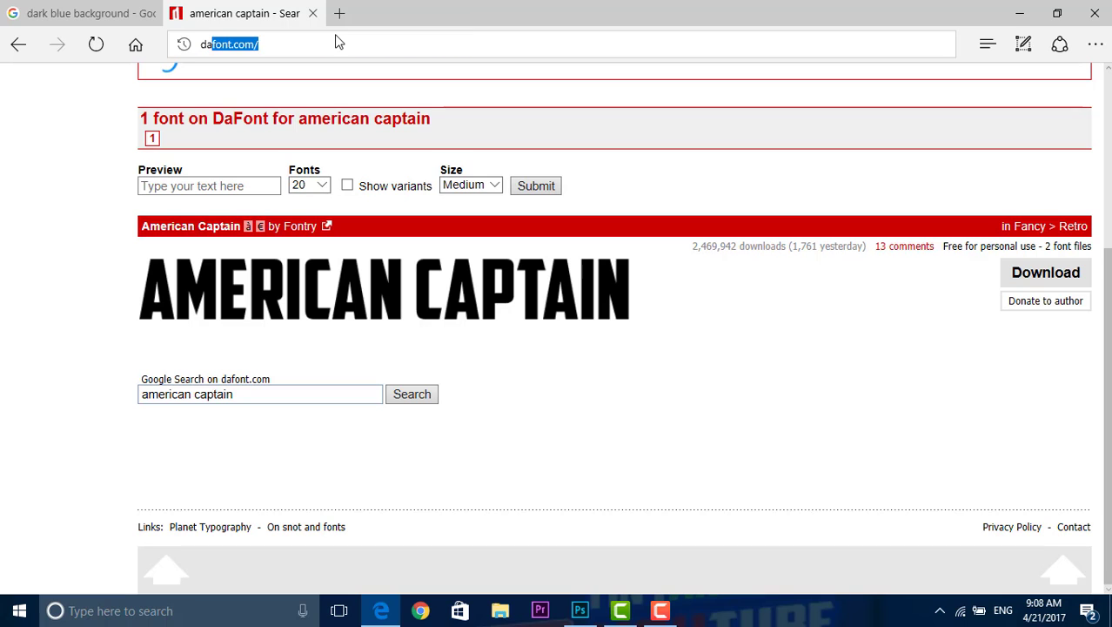
{"action": "type", "text": "font"}
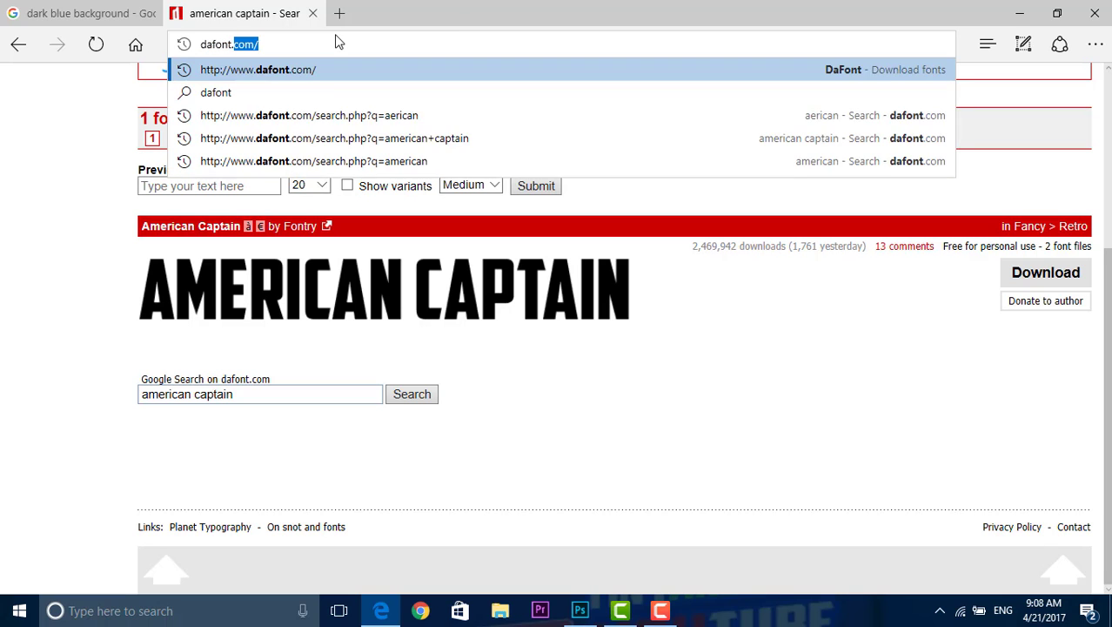
{"action": "type", "text": ".com"}
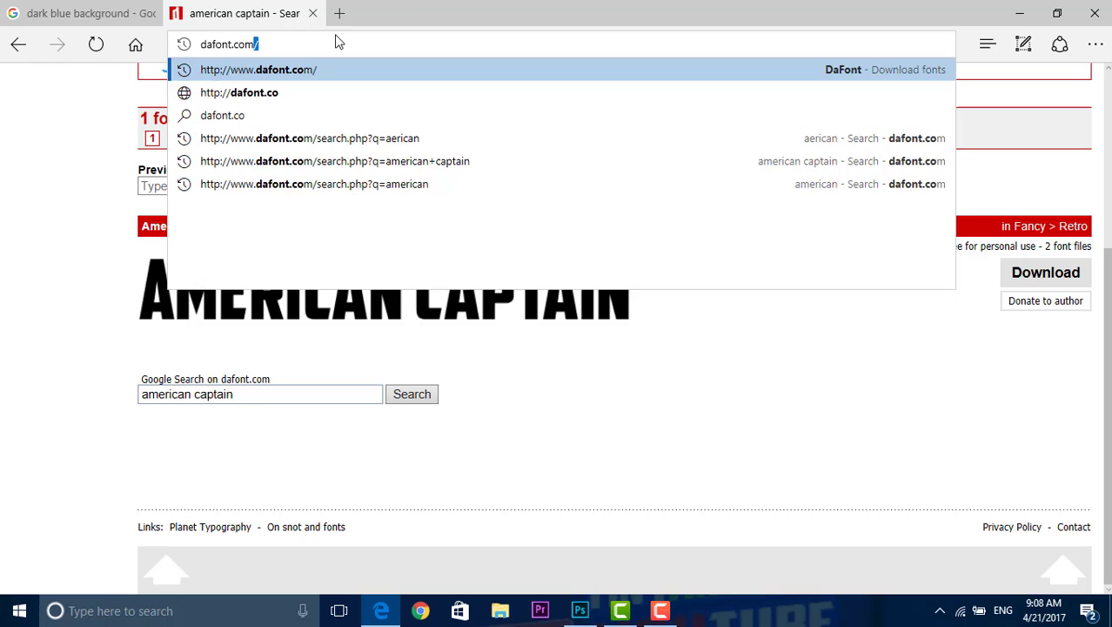
{"action": "key", "text": "Return"}
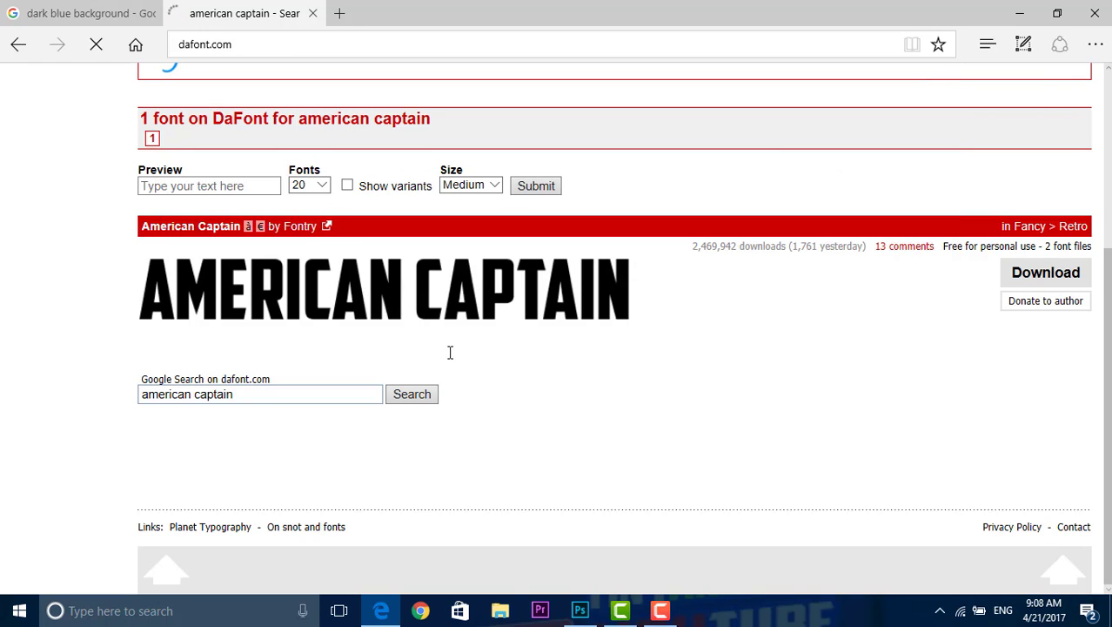
{"action": "left_click", "coordinate": [579, 610]}
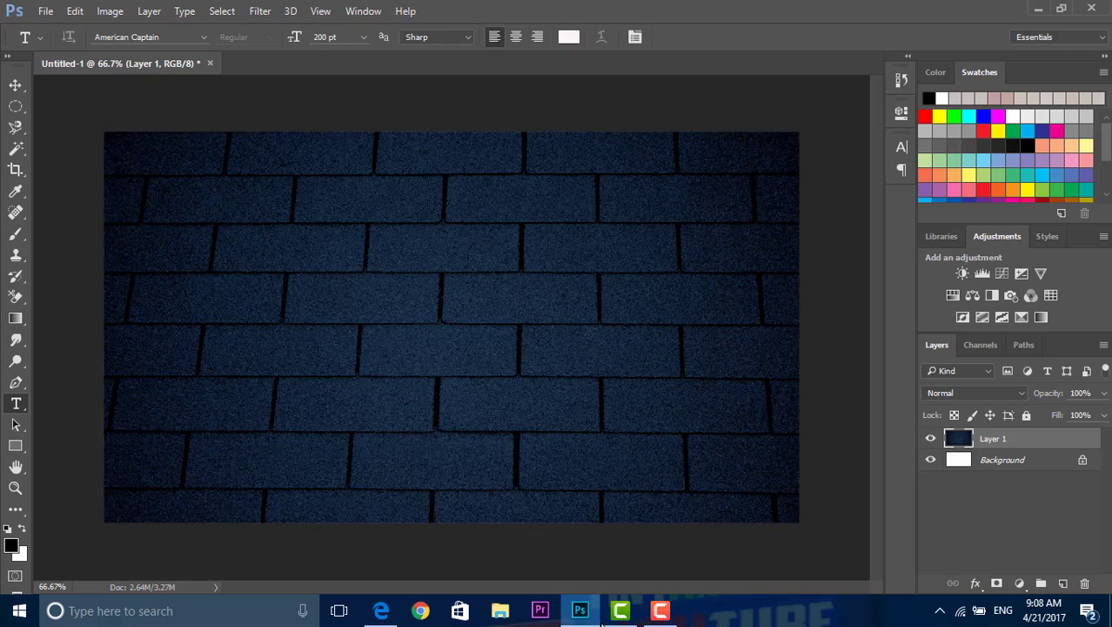
{"action": "left_click", "coordinate": [661, 611]}
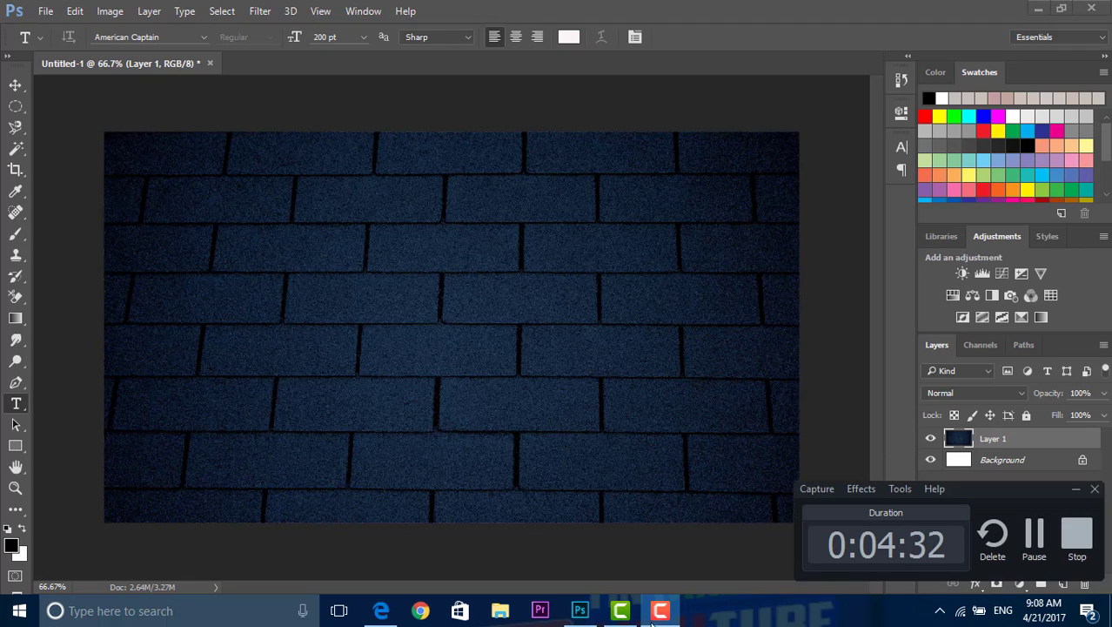
{"action": "left_click", "coordinate": [677, 615]}
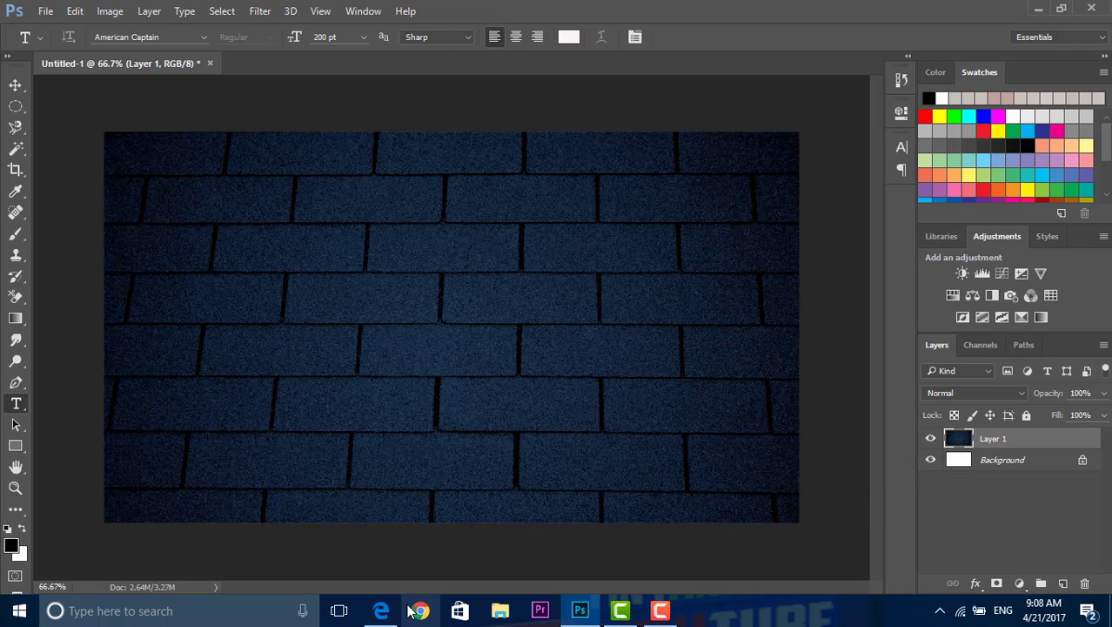
Step: Return to Microsoft Edge, search DaFont for "american captain" and look at the American Captain font result
{"action": "left_click", "coordinate": [382, 610]}
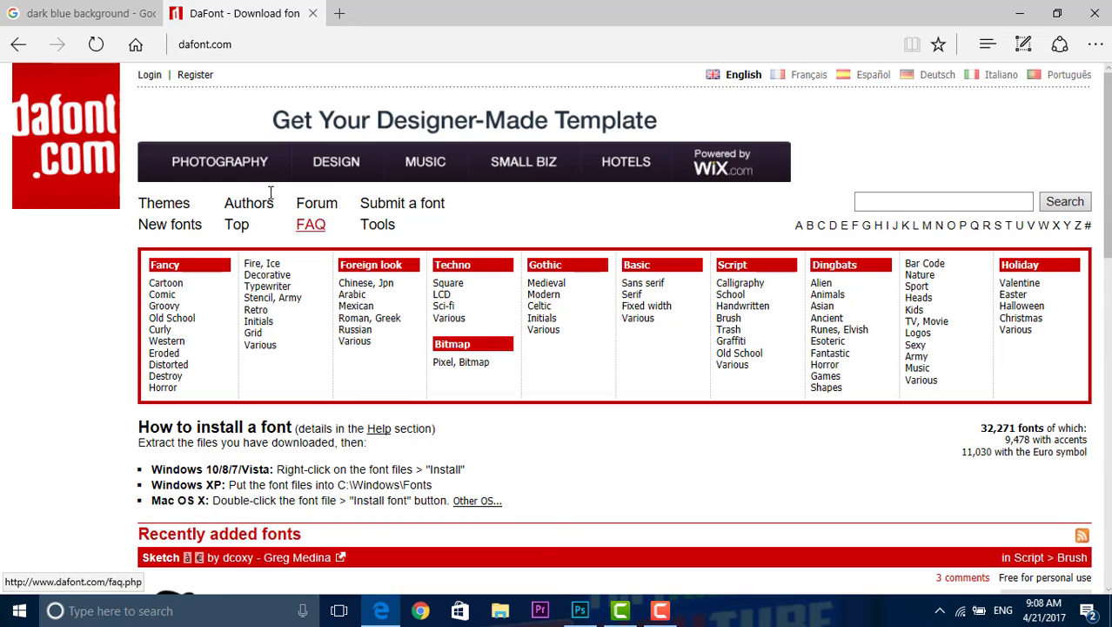
{"action": "left_click", "coordinate": [959, 204]}
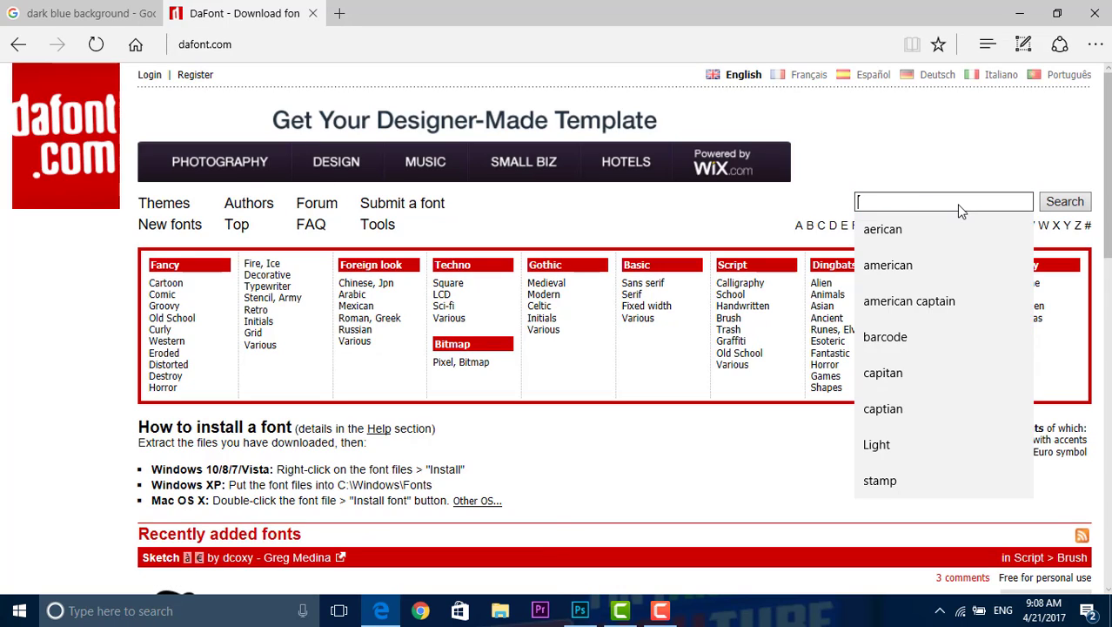
{"action": "left_click", "coordinate": [968, 296]}
{"action": "left_click", "coordinate": [1073, 202]}
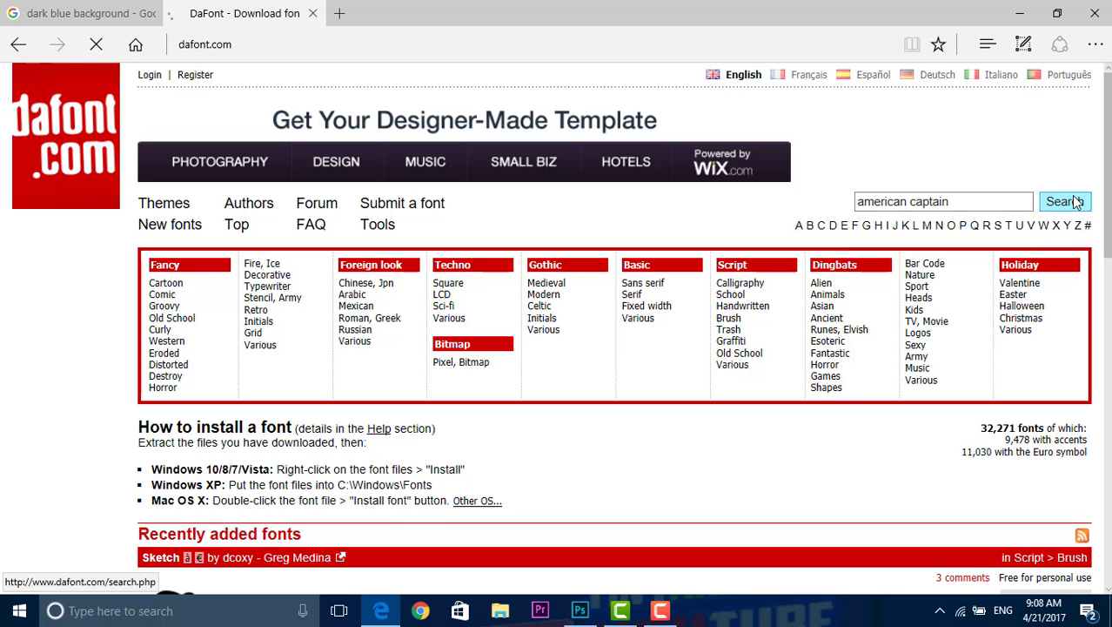
{"action": "scroll", "coordinate": [814, 286], "scroll_direction": "down", "scroll_amount": 3}
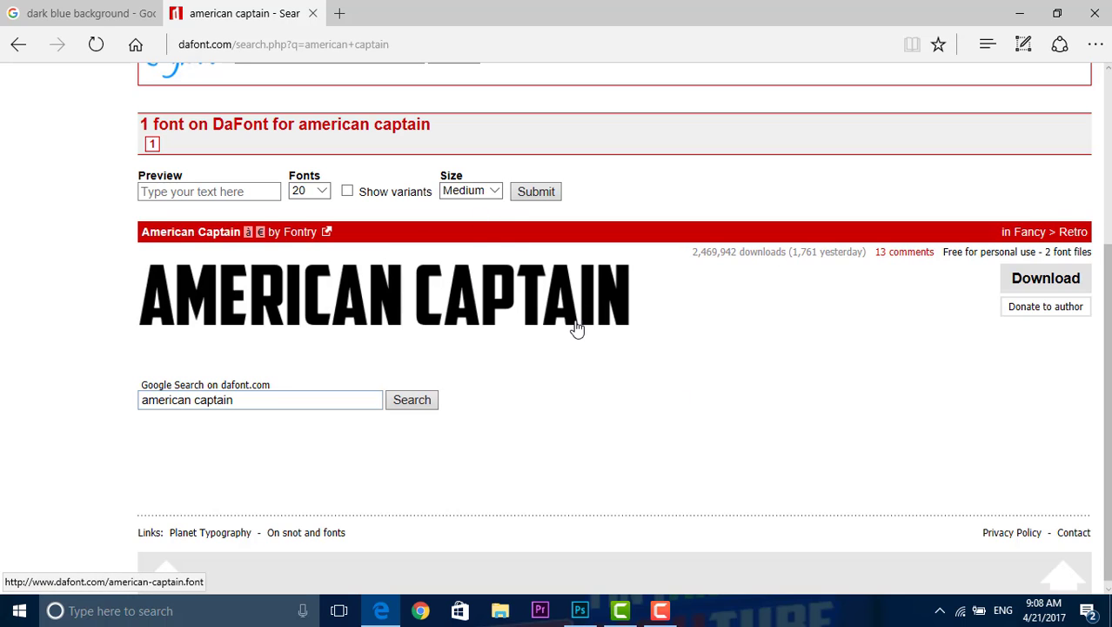
{"action": "scroll", "coordinate": [576, 327], "scroll_direction": "up", "scroll_amount": 3}
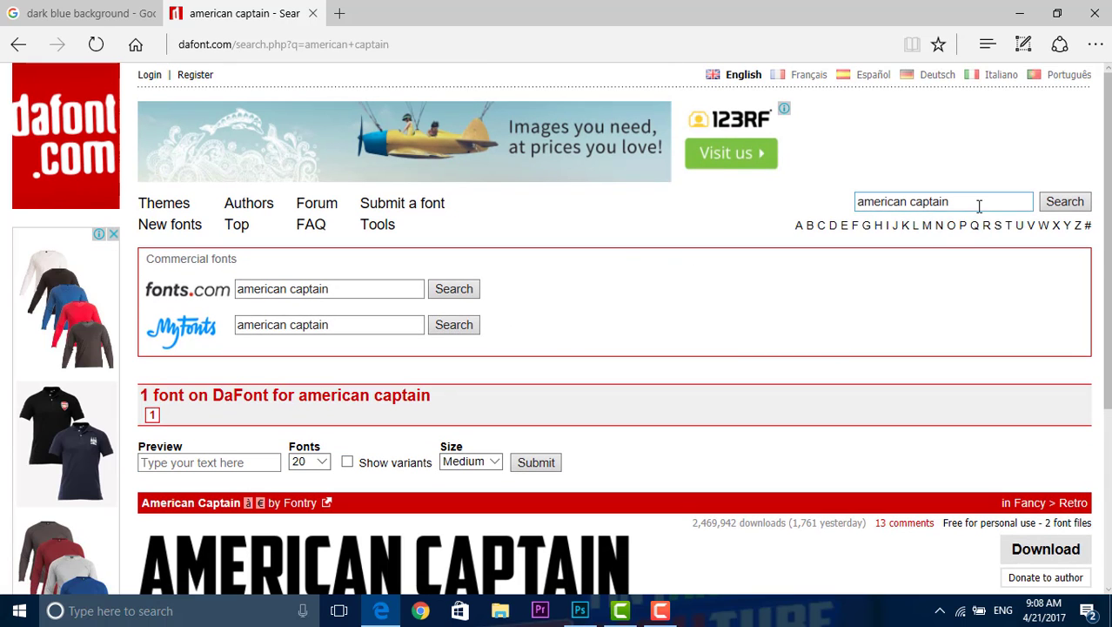
{"action": "key", "text": "ctrl+t"}
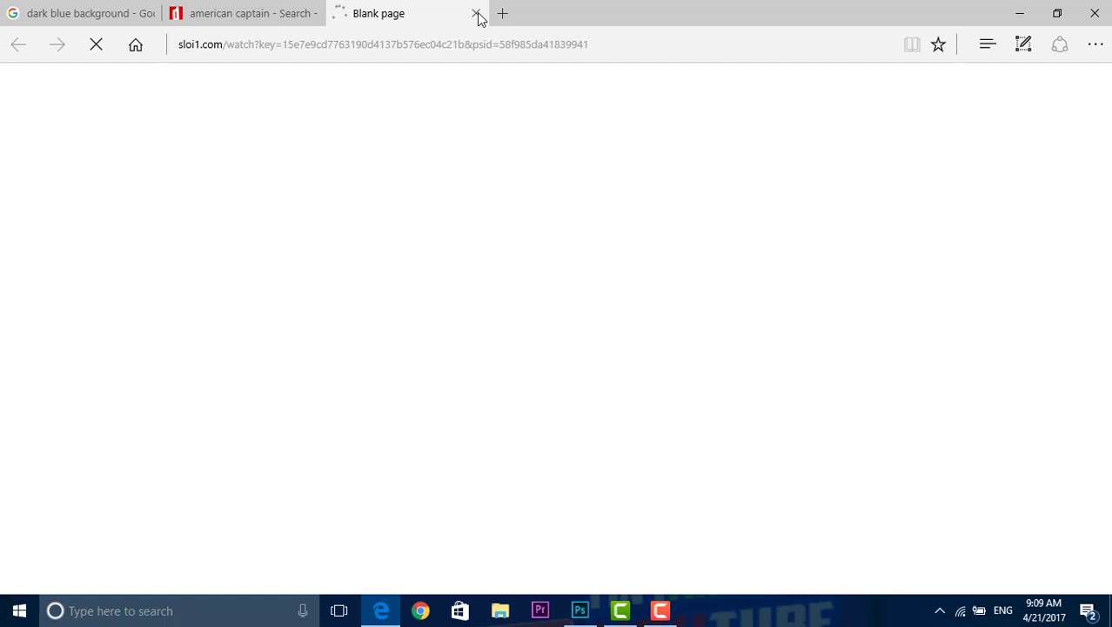
Step: Close the blank pop-up page, open DaFont's Top fonts list, then download and open the Sketch font archive sketch_2.zip
{"action": "left_click", "coordinate": [476, 14]}
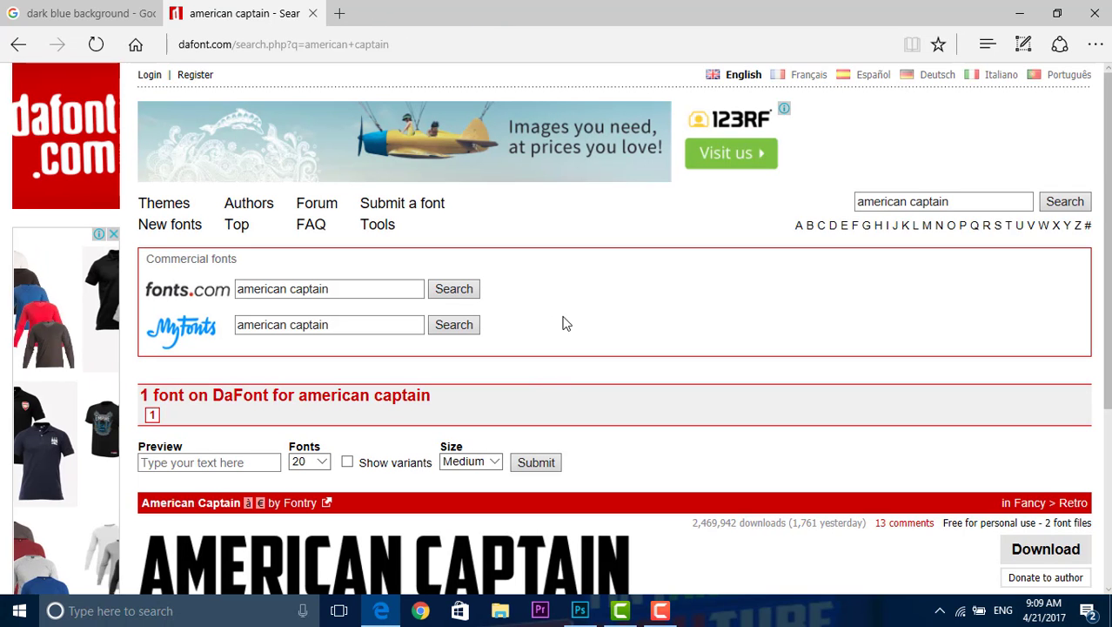
{"action": "left_click", "coordinate": [234, 226]}
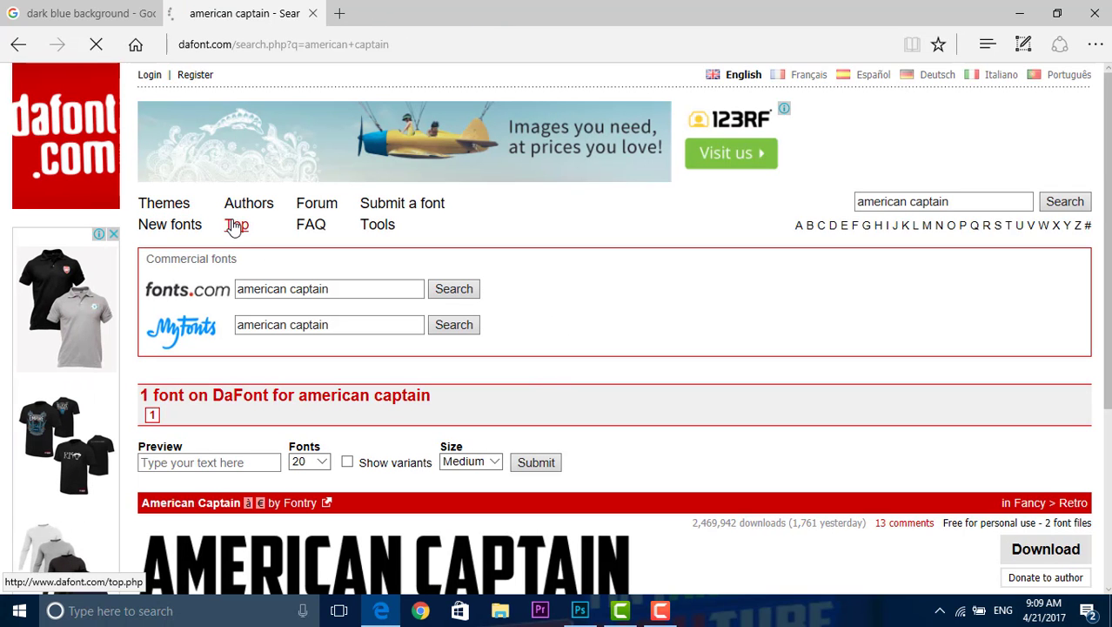
{"action": "scroll", "coordinate": [390, 462], "scroll_direction": "down", "scroll_amount": 3}
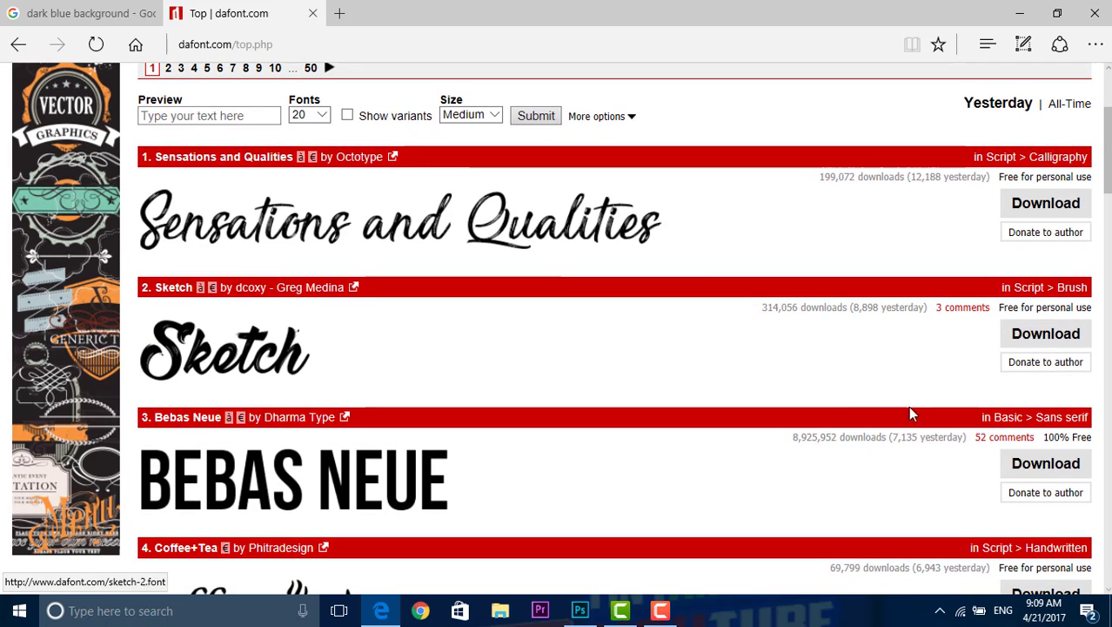
{"action": "left_click", "coordinate": [1055, 335]}
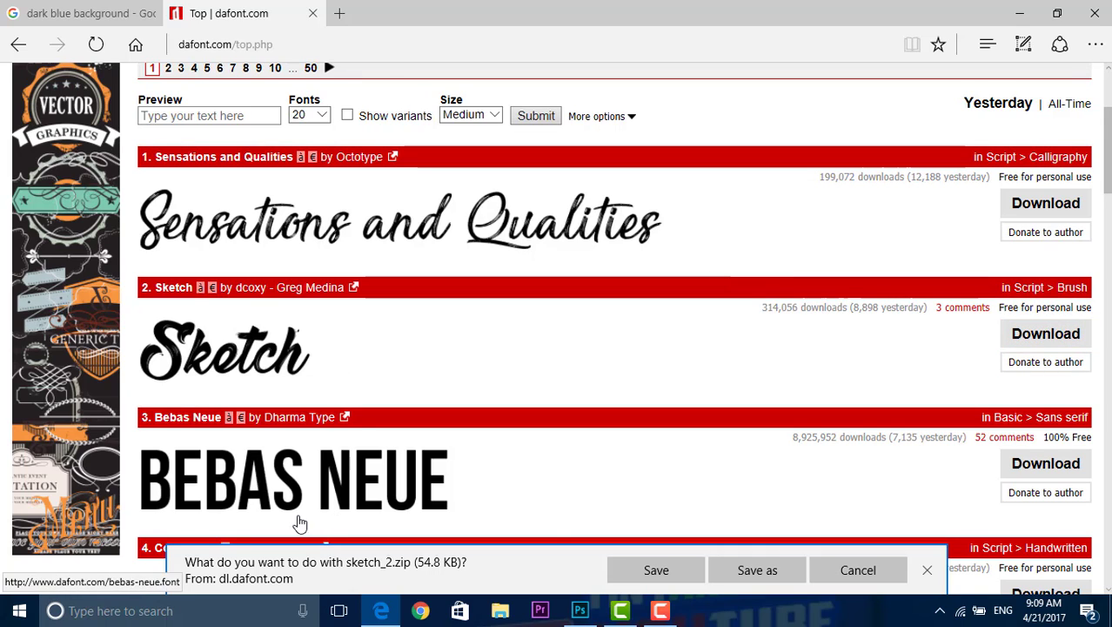
{"action": "left_click", "coordinate": [633, 569]}
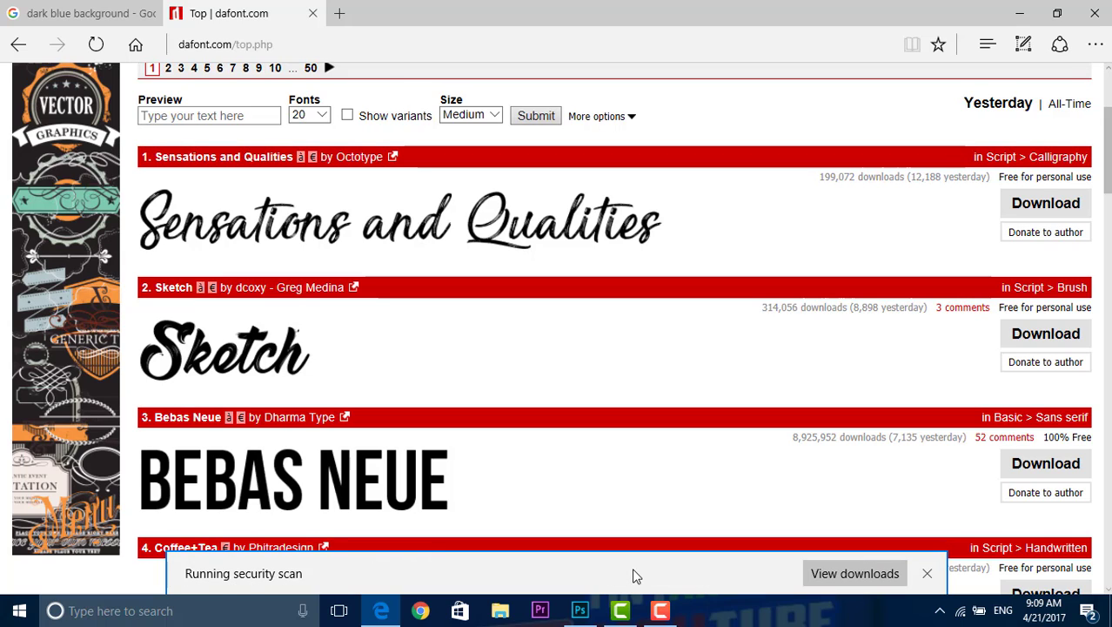
{"action": "left_click", "coordinate": [646, 574]}
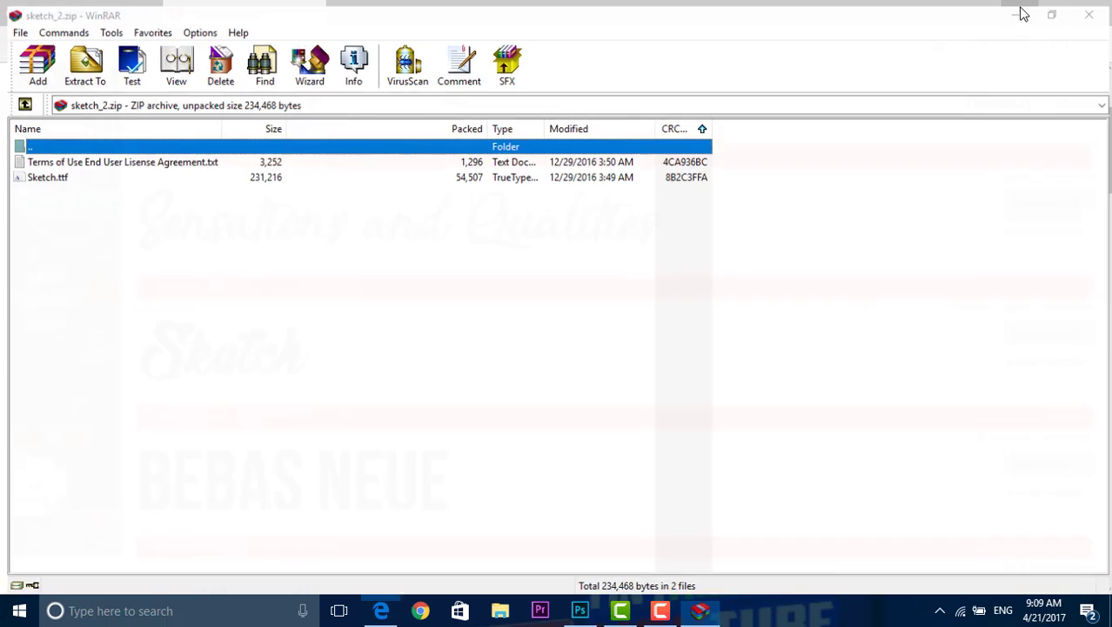
Step: Switch to WinRAR, install Sketch.ttf from sketch_2.zip, replacing the existing font, and close the font preview and archive
{"action": "left_click", "coordinate": [1023, 14]}
{"action": "left_click", "coordinate": [1025, 15]}
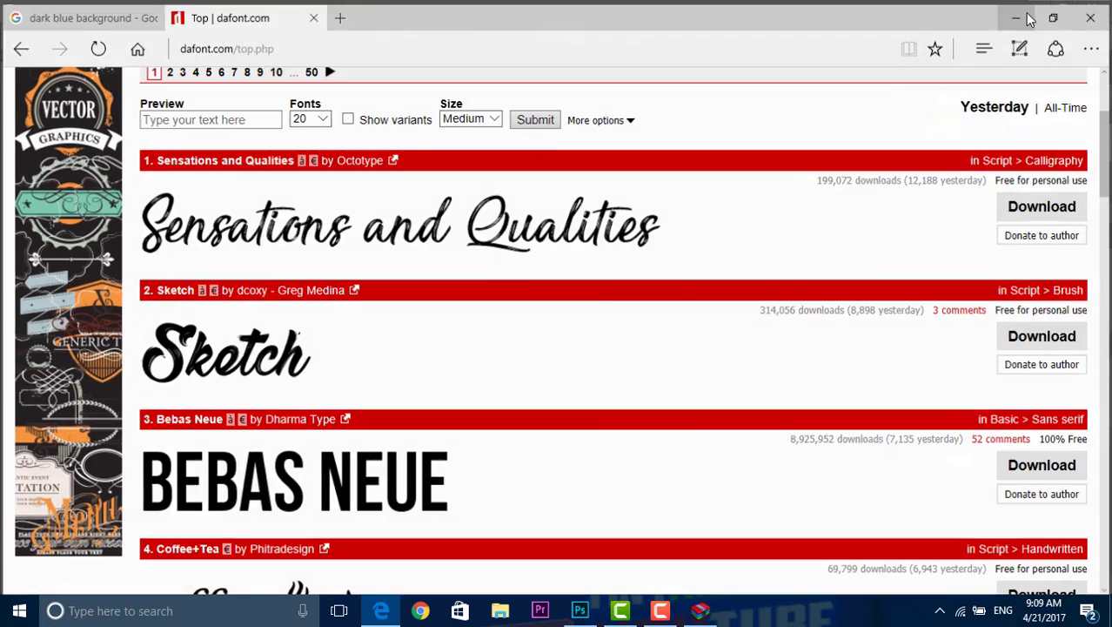
{"action": "left_click", "coordinate": [701, 610]}
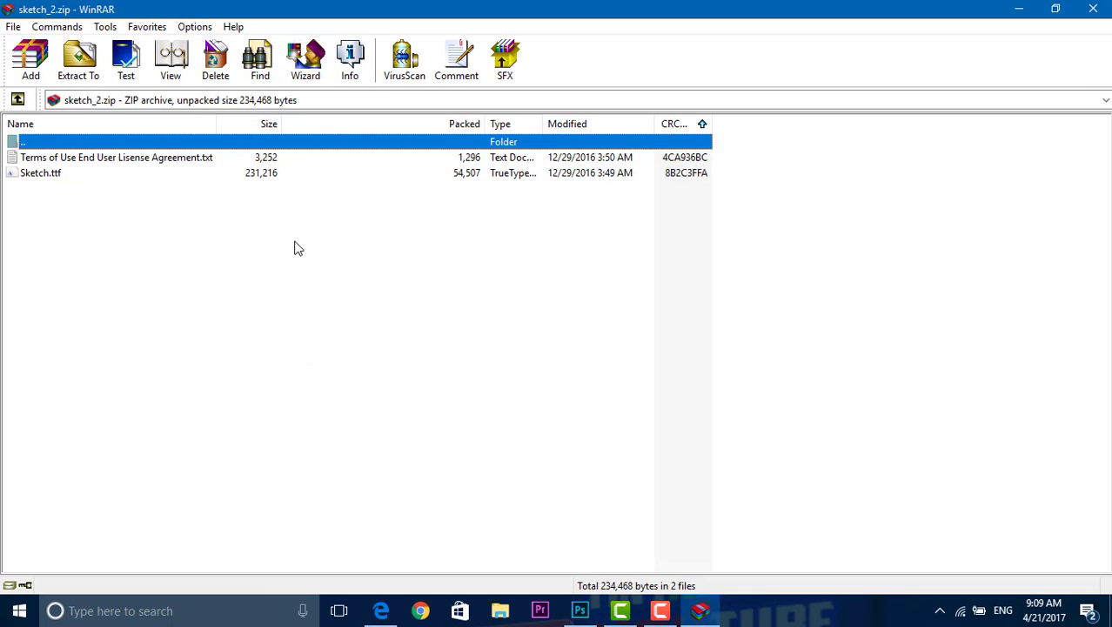
{"action": "left_click", "coordinate": [154, 175]}
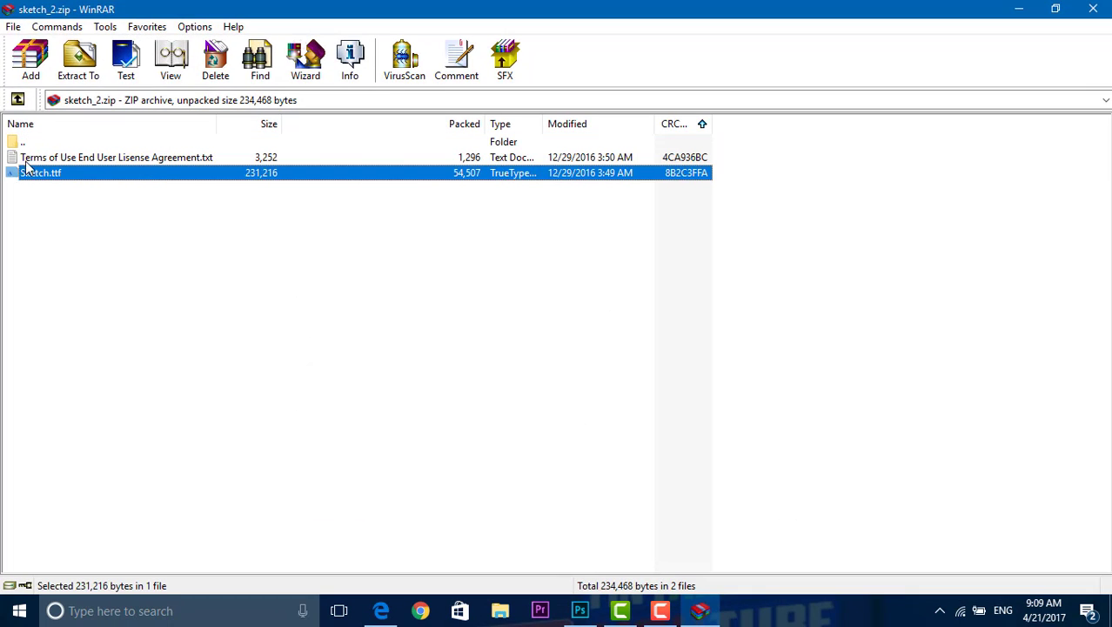
{"action": "double_click", "coordinate": [69, 180]}
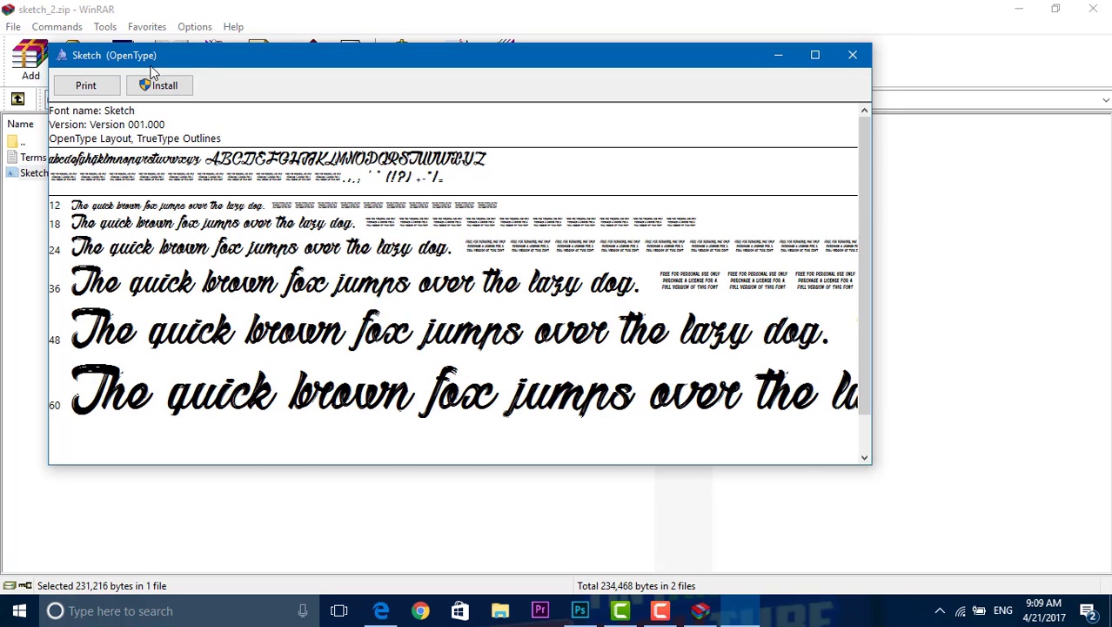
{"action": "left_click", "coordinate": [165, 86]}
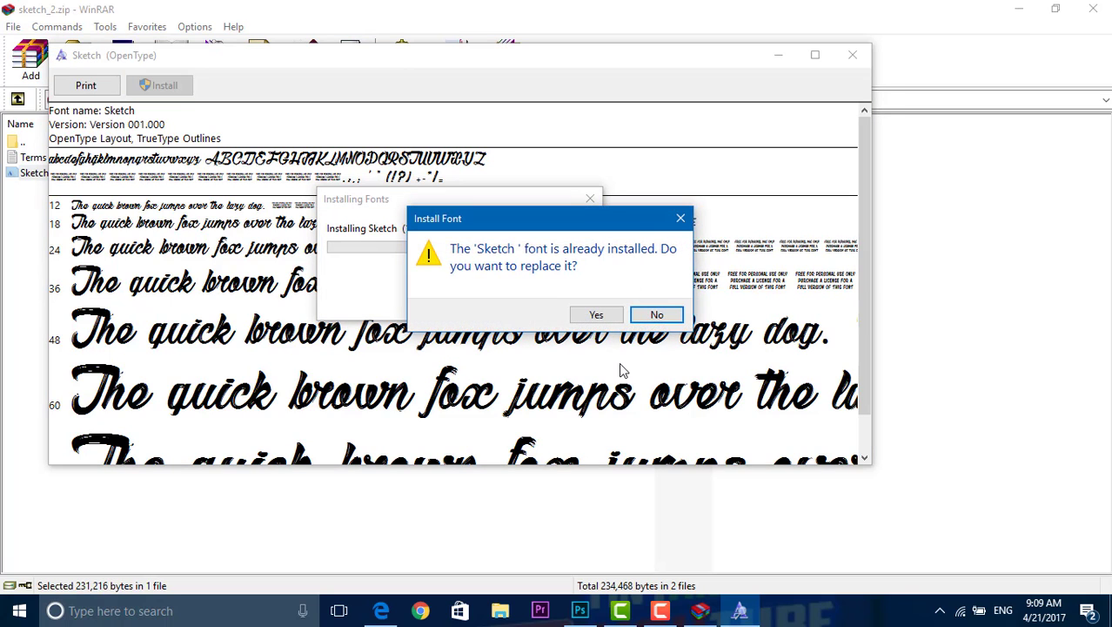
{"action": "left_click", "coordinate": [601, 315]}
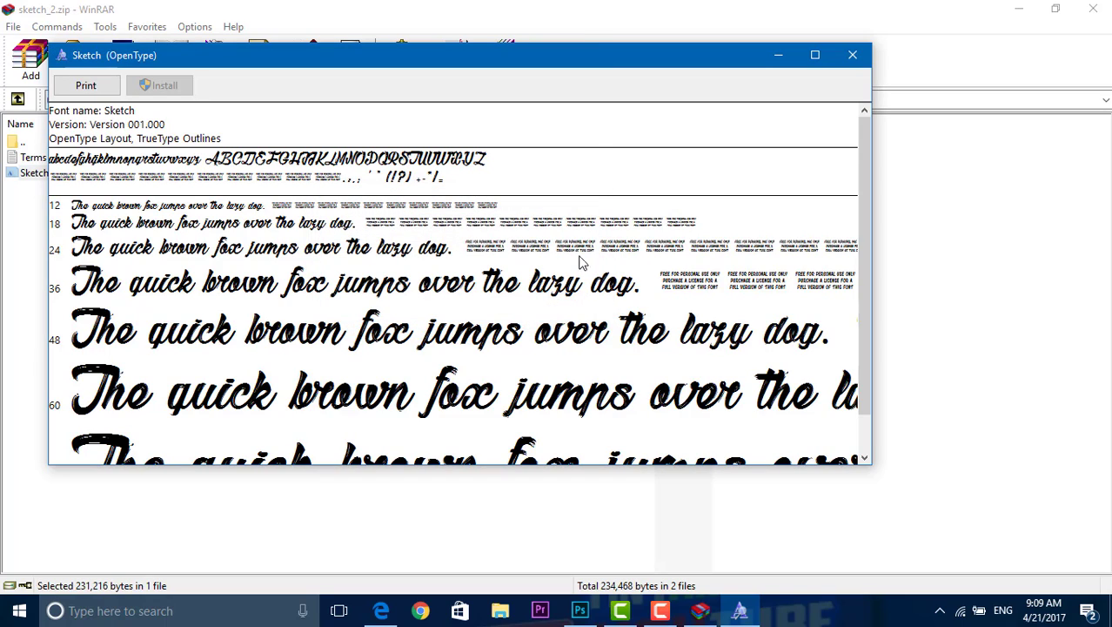
{"action": "left_click", "coordinate": [853, 54]}
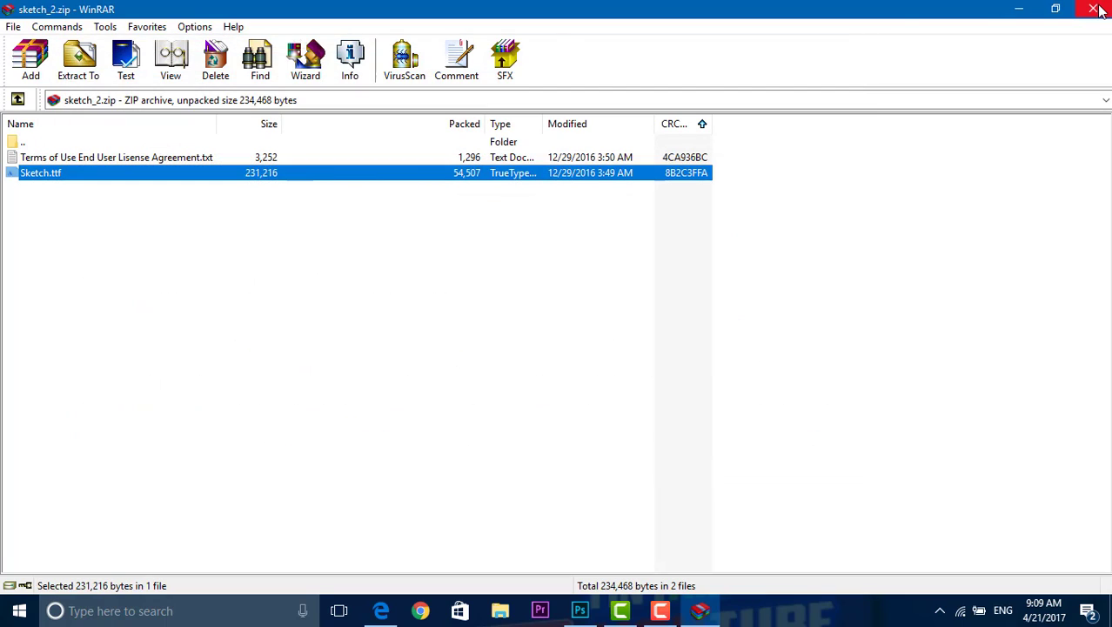
{"action": "left_click", "coordinate": [1094, 8]}
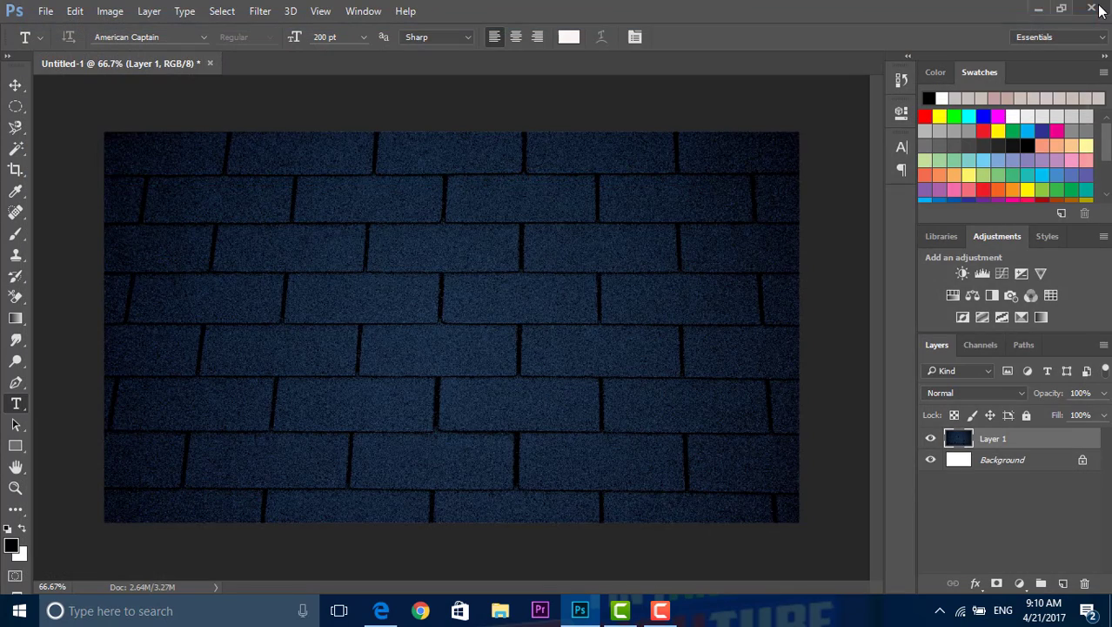
Step: In Photoshop, search the Type tool's font list for "sk" to look for the Sketch font
{"action": "left_click", "coordinate": [179, 37]}
{"action": "type", "text": "sk"}
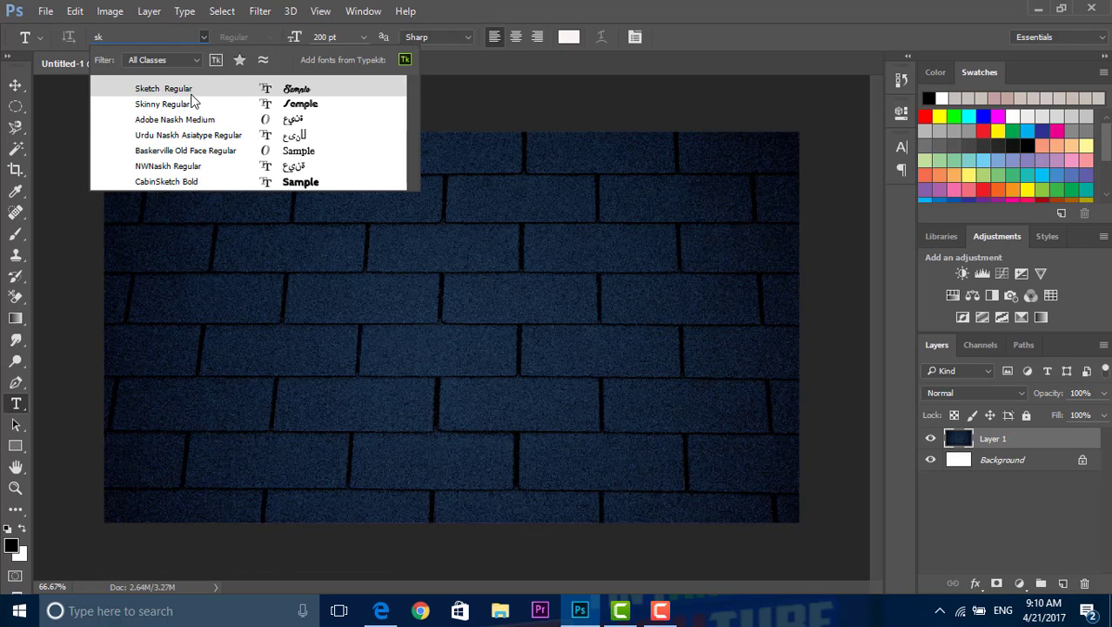
{"action": "key", "text": "BackSpace"}
{"action": "key", "text": "BackSpace"}
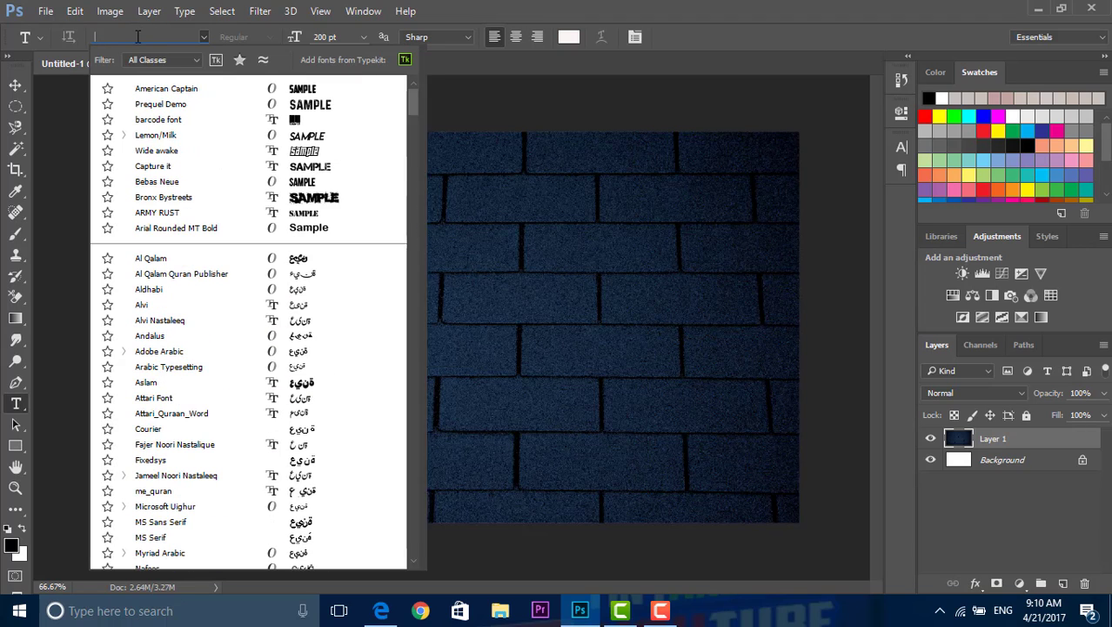
Step: Search the font list for "Amer" and set the text font to American Captain Regular
{"action": "type", "text": "A"}
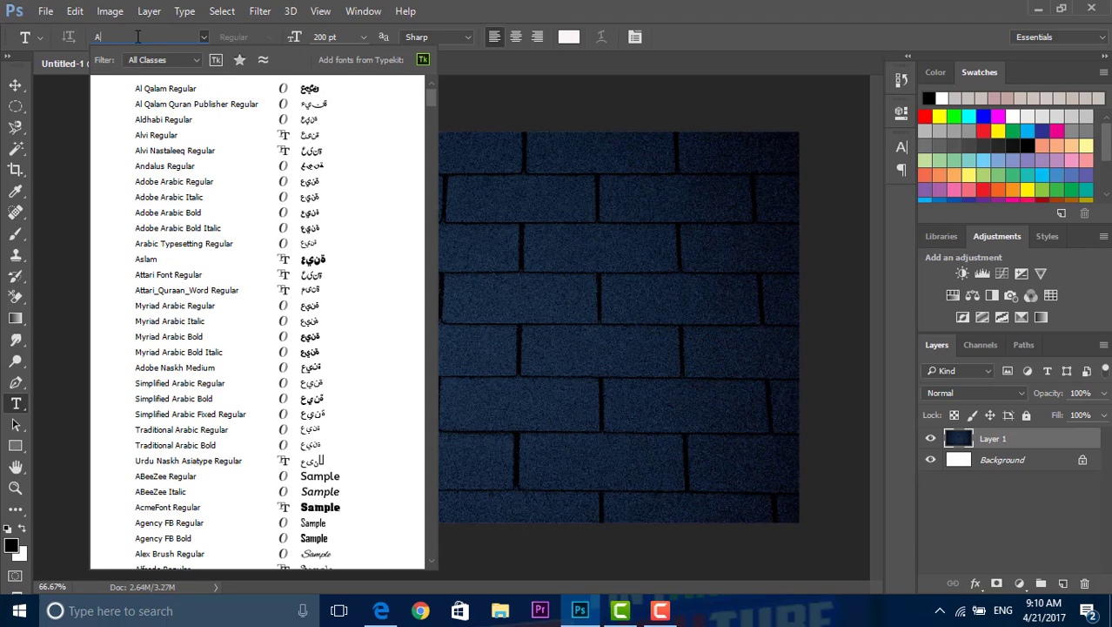
{"action": "type", "text": "mer"}
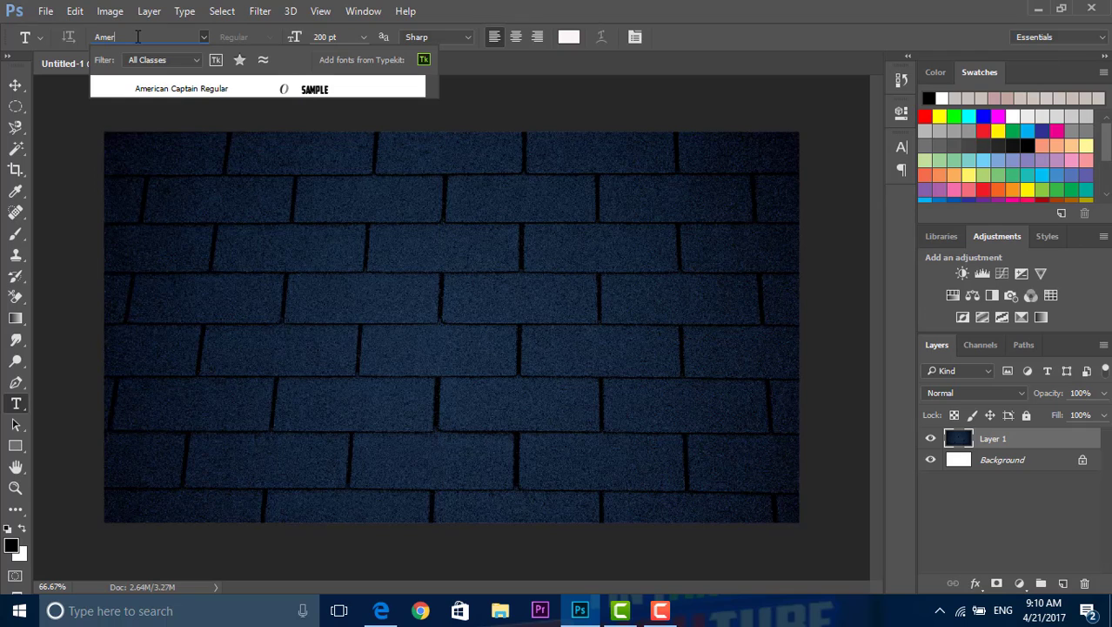
{"action": "left_click", "coordinate": [178, 90]}
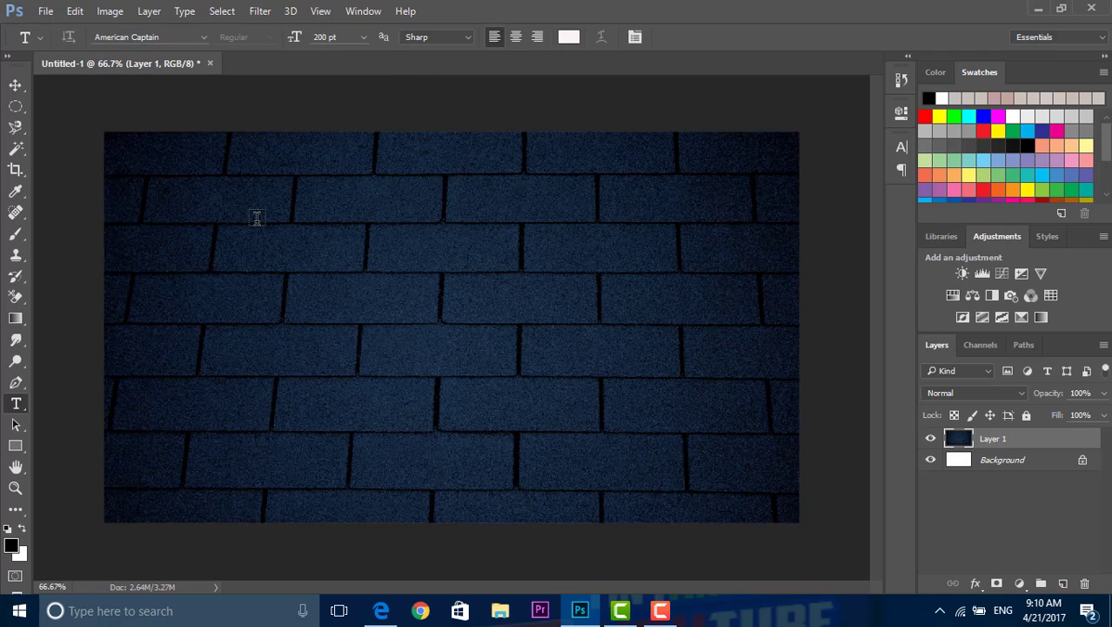
Step: Add the title text "How to make" at 200 pt and move it to the upper-left corner of the canvas
{"action": "left_click", "coordinate": [257, 230]}
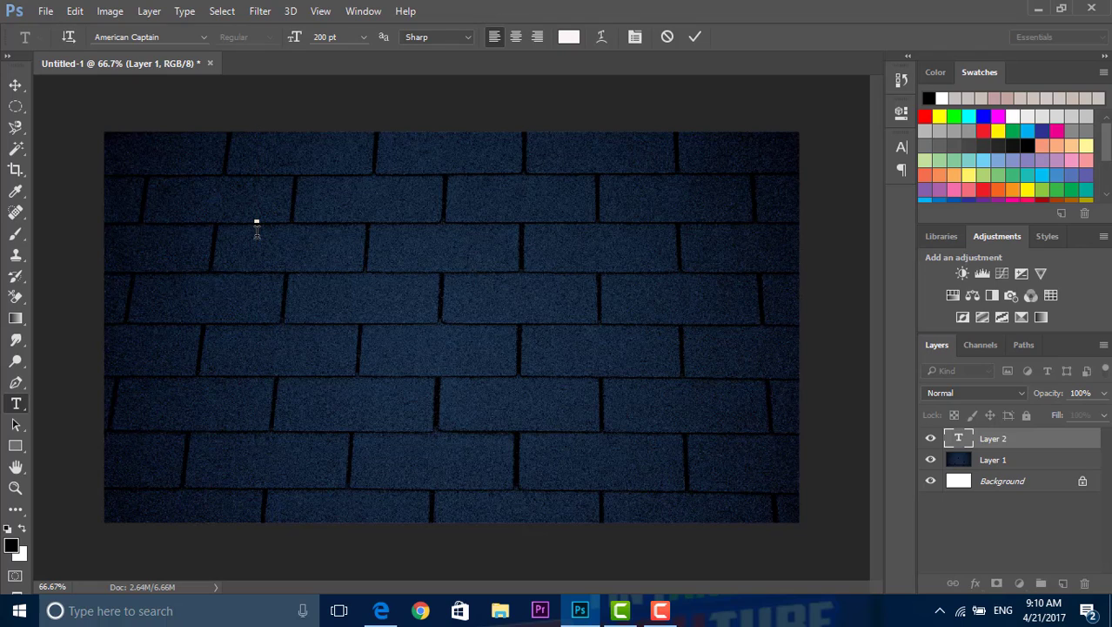
{"action": "type", "text": "H"}
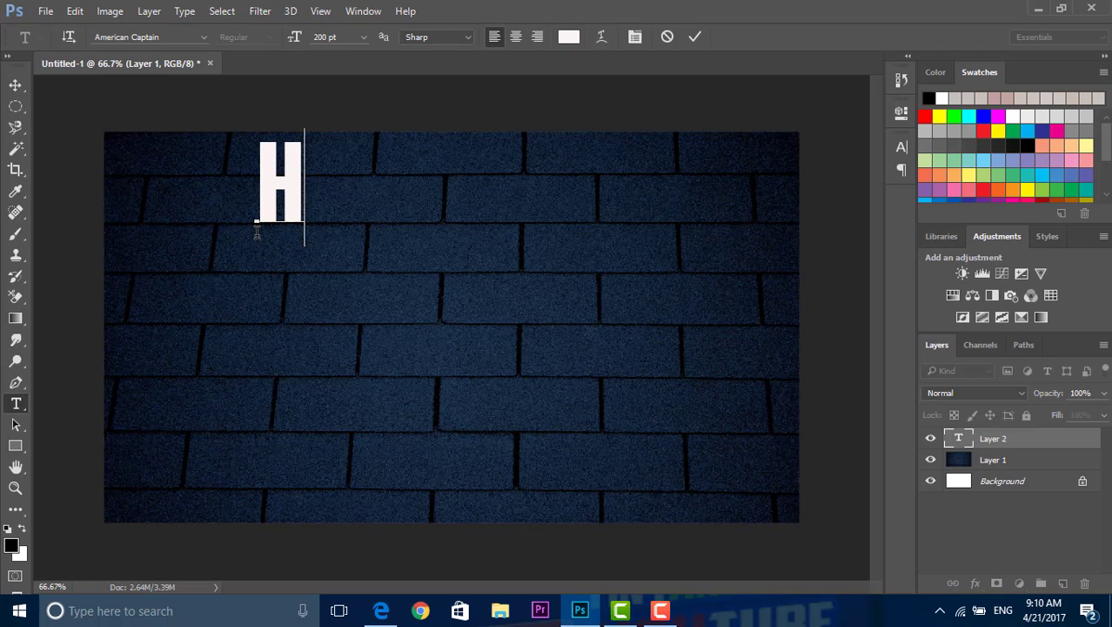
{"action": "type", "text": "O"}
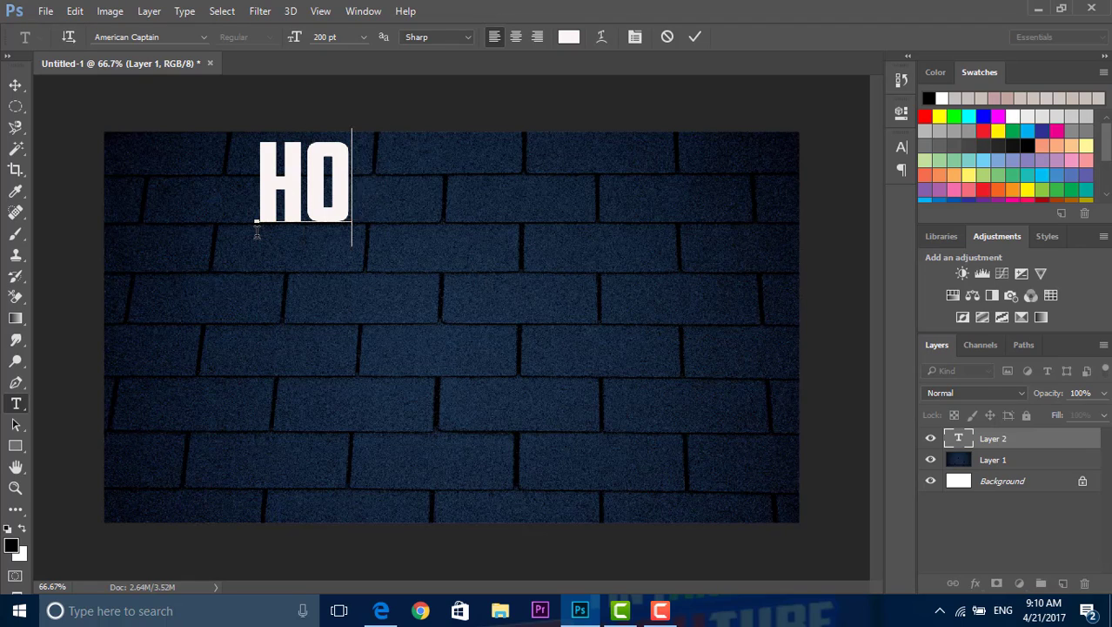
{"action": "type", "text": "W TO MAKI"}
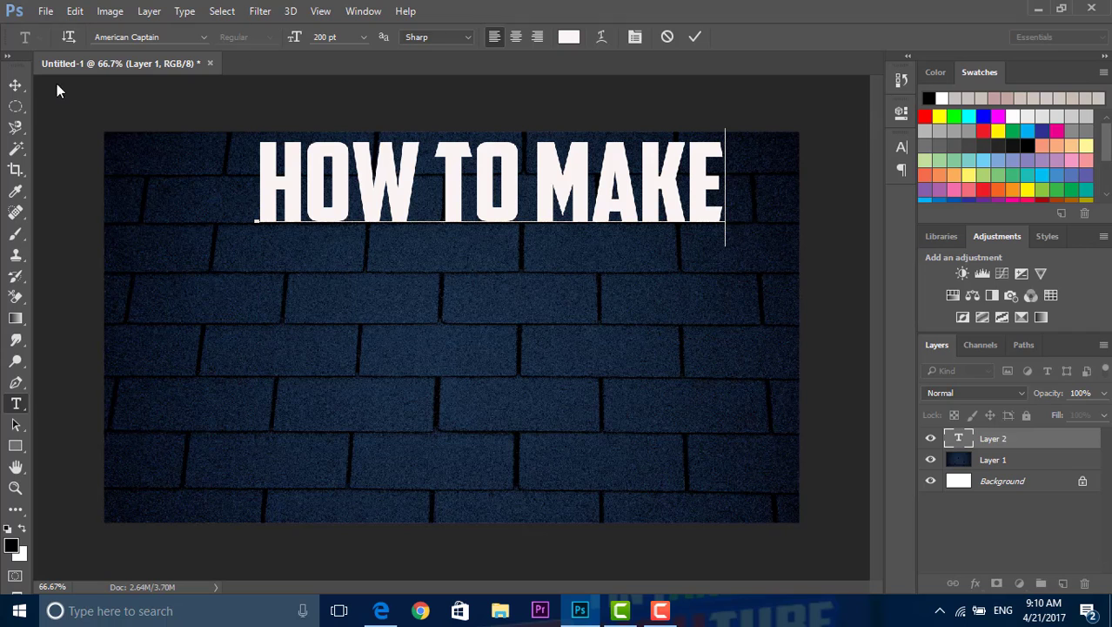
{"action": "left_click", "coordinate": [24, 85]}
{"action": "left_click_drag", "start_coordinate": [288, 187], "coordinate": [148, 189]}
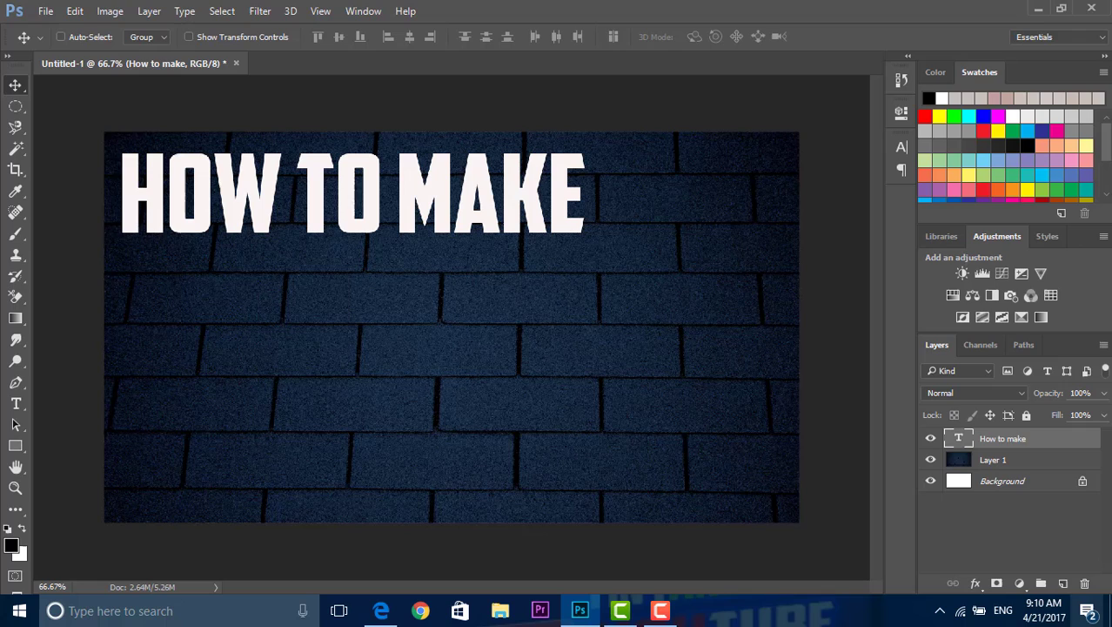
Step: Create a new layer and add the text "youtube" in American Captain, starting just below the "How to make" line
{"action": "left_click", "coordinate": [1062, 583]}
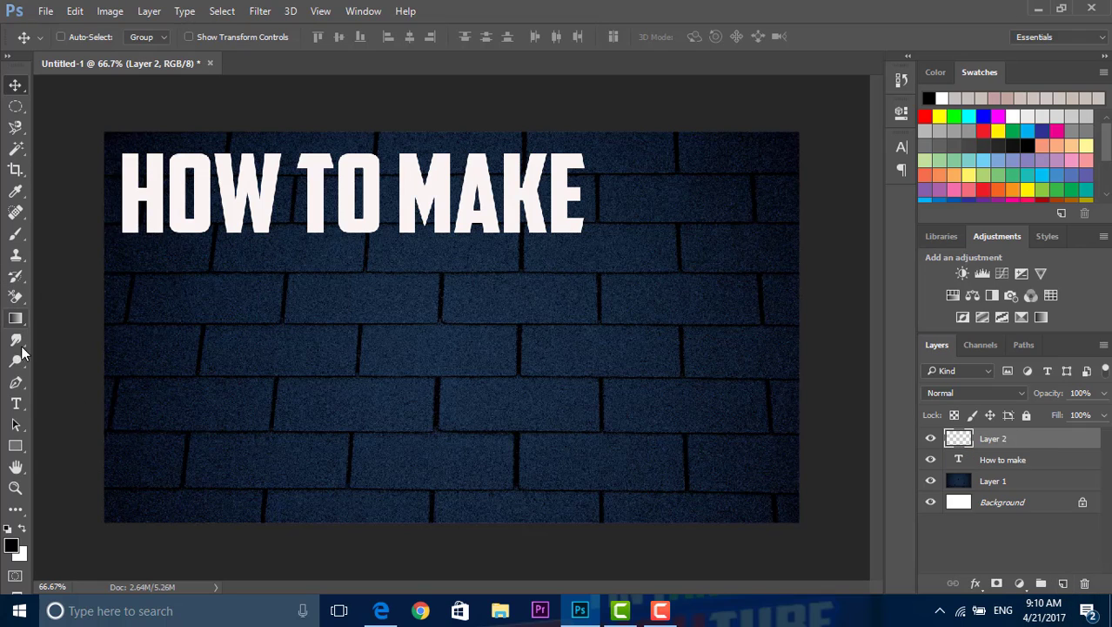
{"action": "left_click", "coordinate": [16, 403]}
{"action": "left_click", "coordinate": [65, 406]}
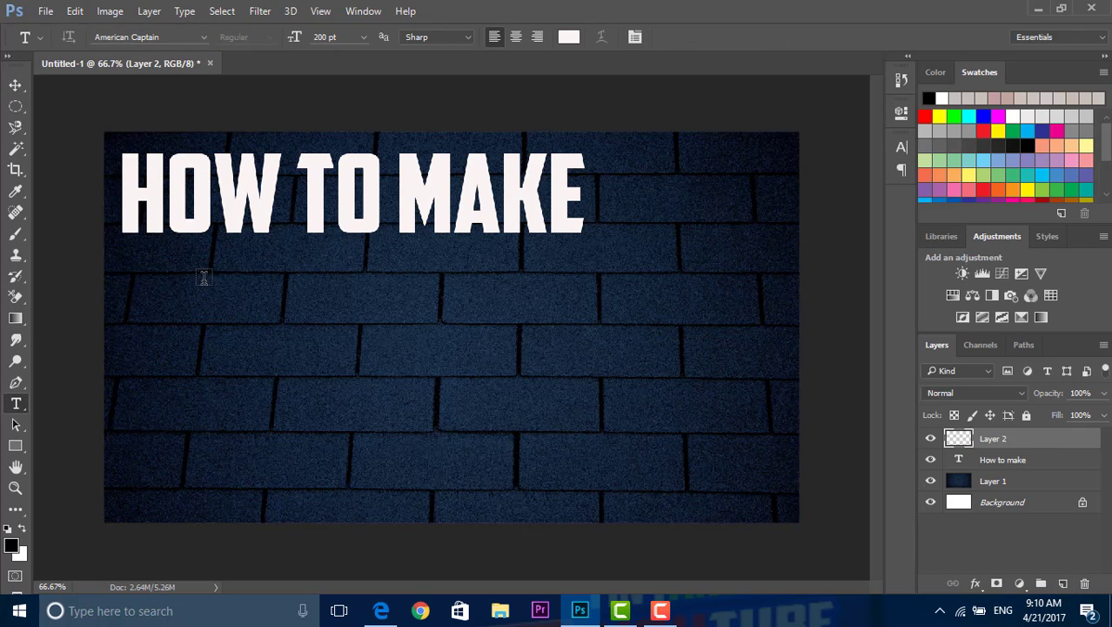
{"action": "left_click", "coordinate": [170, 288]}
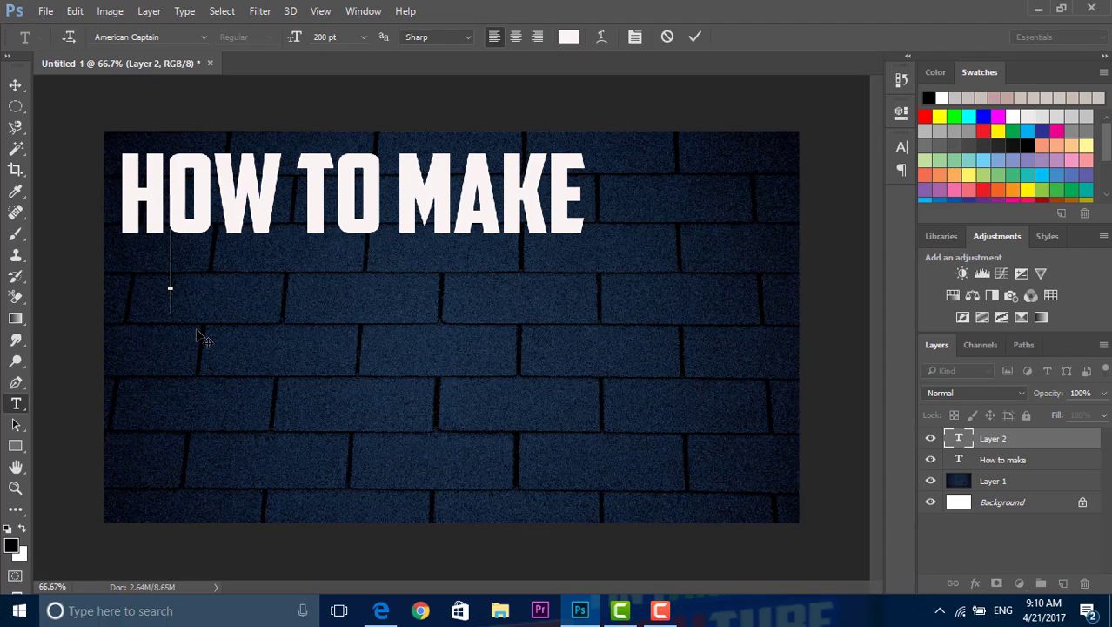
{"action": "type", "text": "AMAZ"}
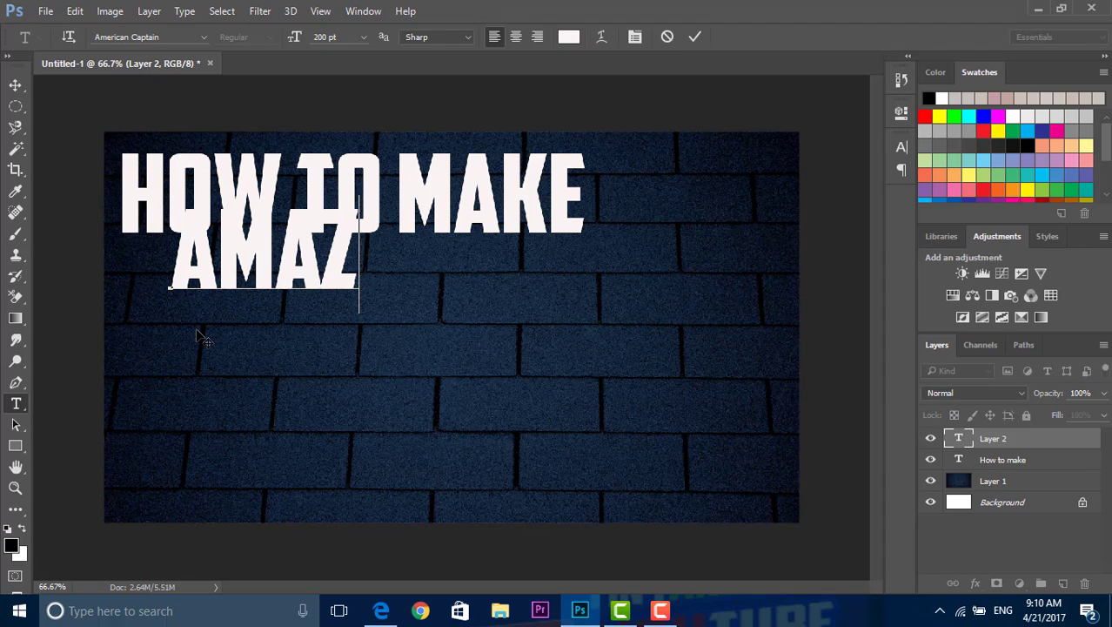
{"action": "key", "text": "BackSpace"}
{"action": "key", "text": "BackSpace"}
{"action": "key", "text": "BackSpace"}
{"action": "key", "text": "BackSpace"}
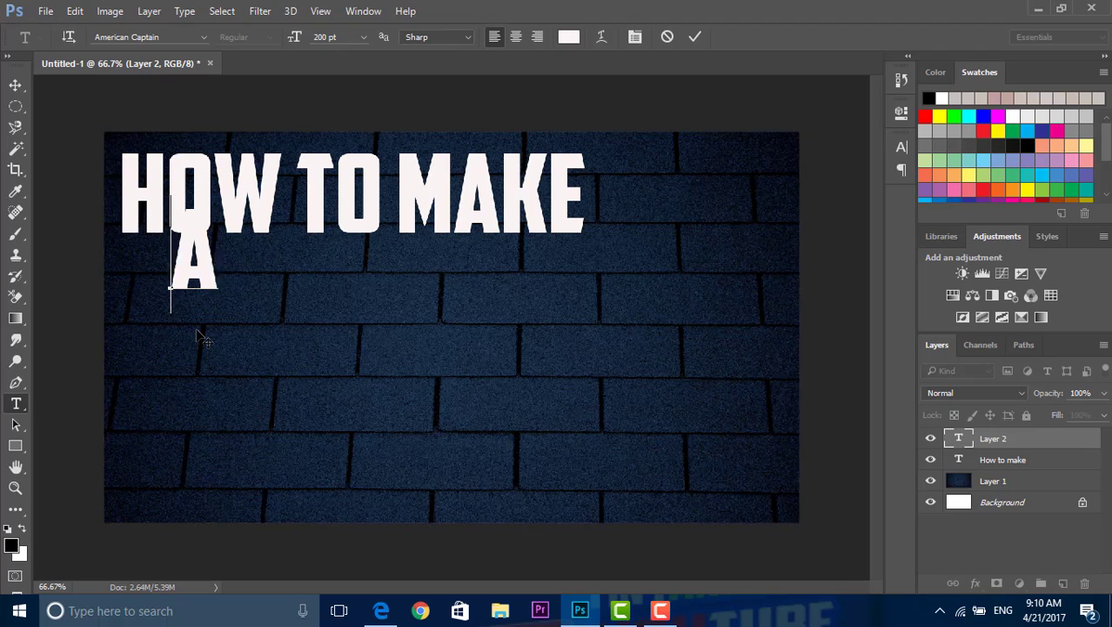
{"action": "type", "text": "YOUTUBE"}
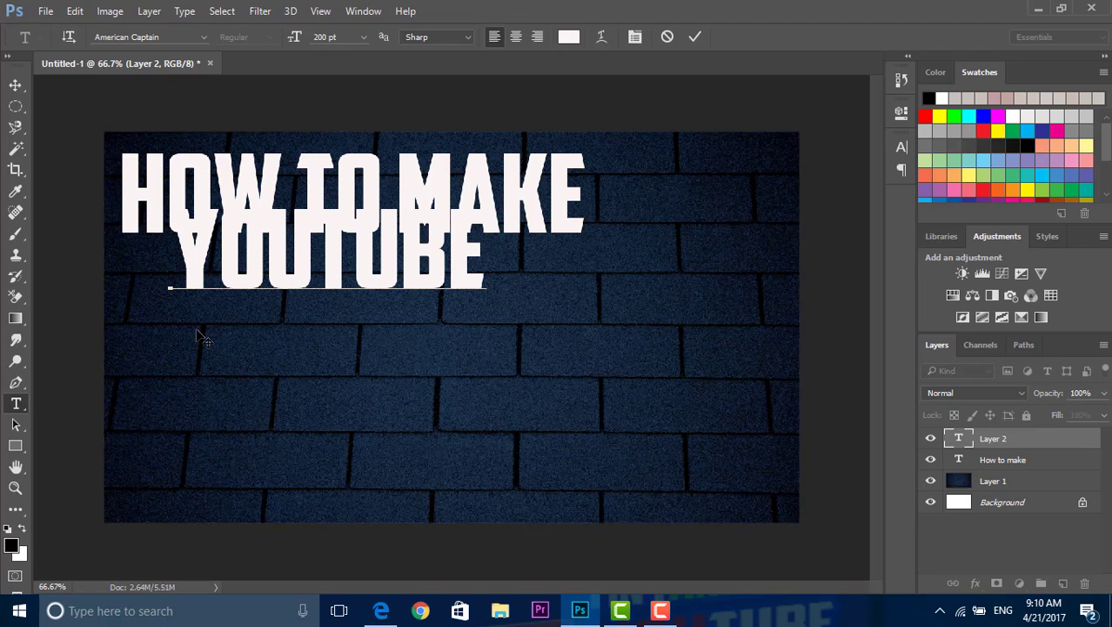
{"action": "type", "text": " THUM"}
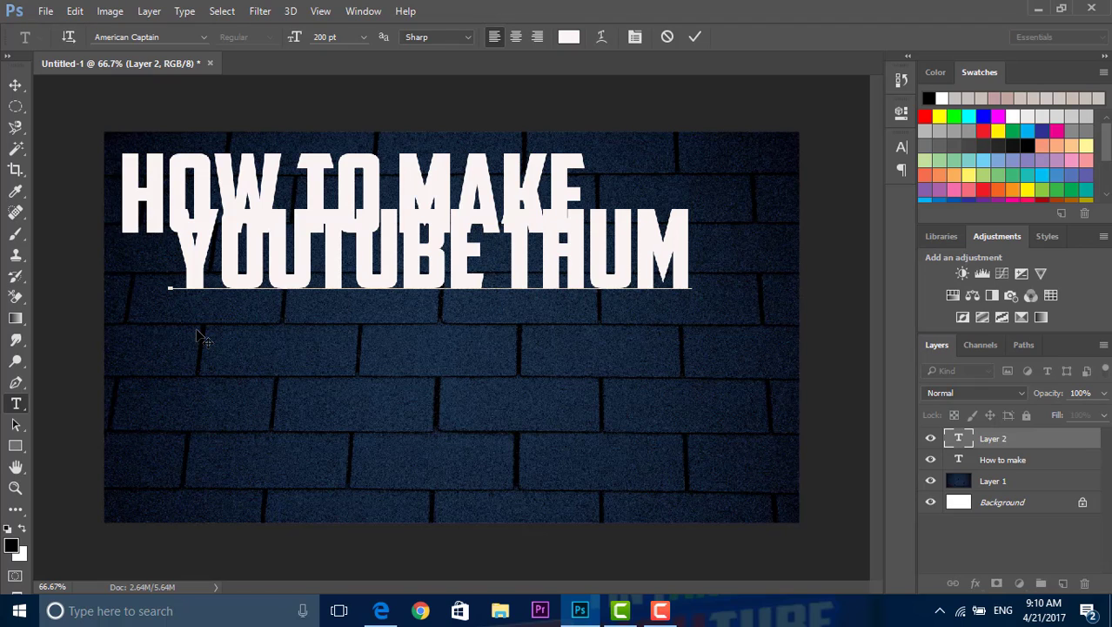
{"action": "key", "text": "BackSpace"}
{"action": "key", "text": "BackSpace"}
{"action": "key", "text": "BackSpace"}
{"action": "key", "text": "BackSpace"}
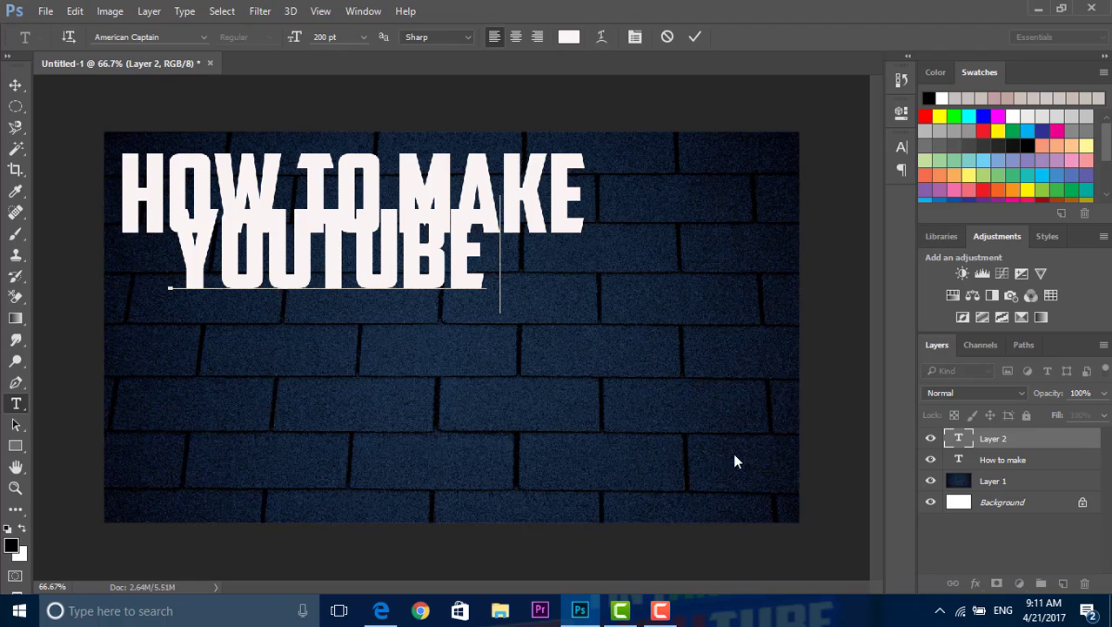
{"action": "key", "text": "Return"}
{"action": "key", "text": "BackSpace"}
Step: Commit the "youtube" text and move it down so it sits beneath the "How to make" line without overlapping
{"action": "left_click", "coordinate": [966, 533]}
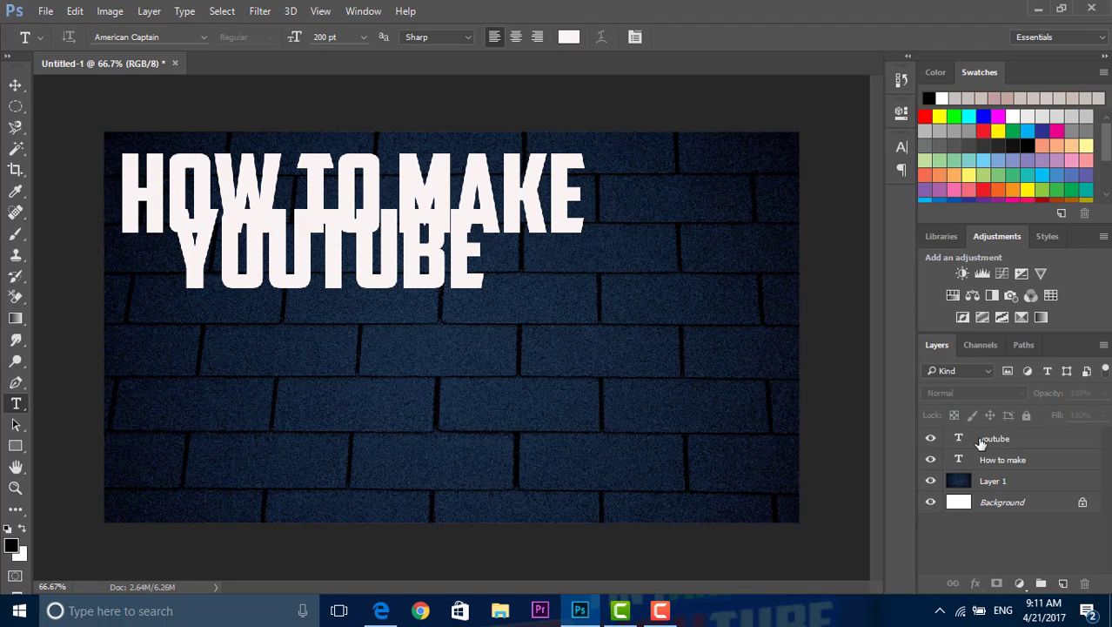
{"action": "left_click", "coordinate": [13, 87]}
{"action": "left_click", "coordinate": [268, 334]}
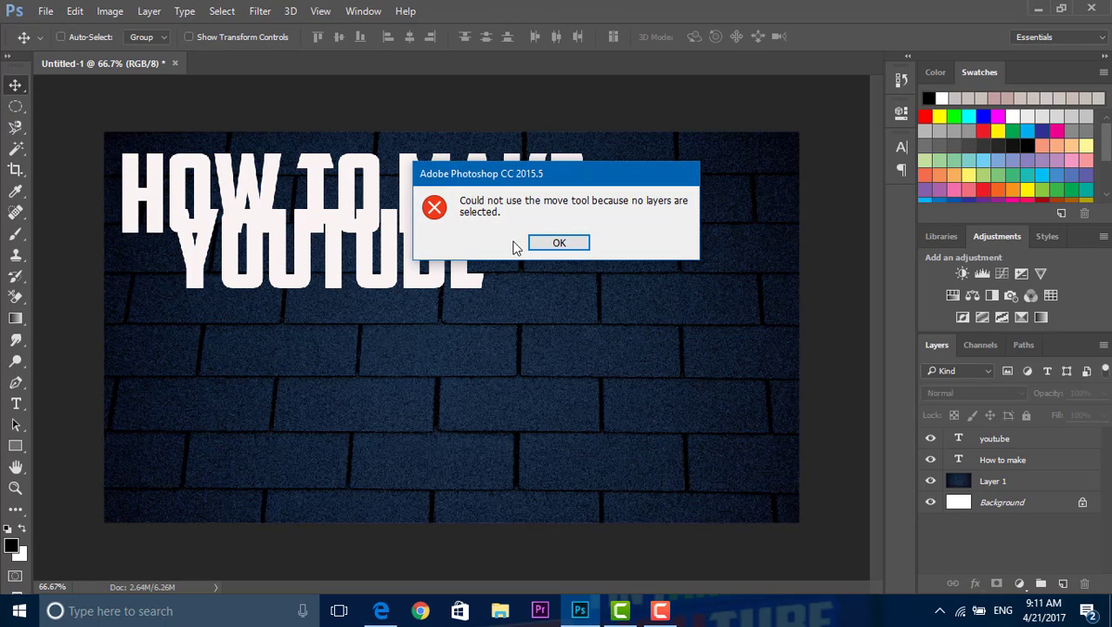
{"action": "left_click", "coordinate": [559, 243]}
{"action": "left_click", "coordinate": [1053, 460]}
{"action": "left_click", "coordinate": [1042, 440]}
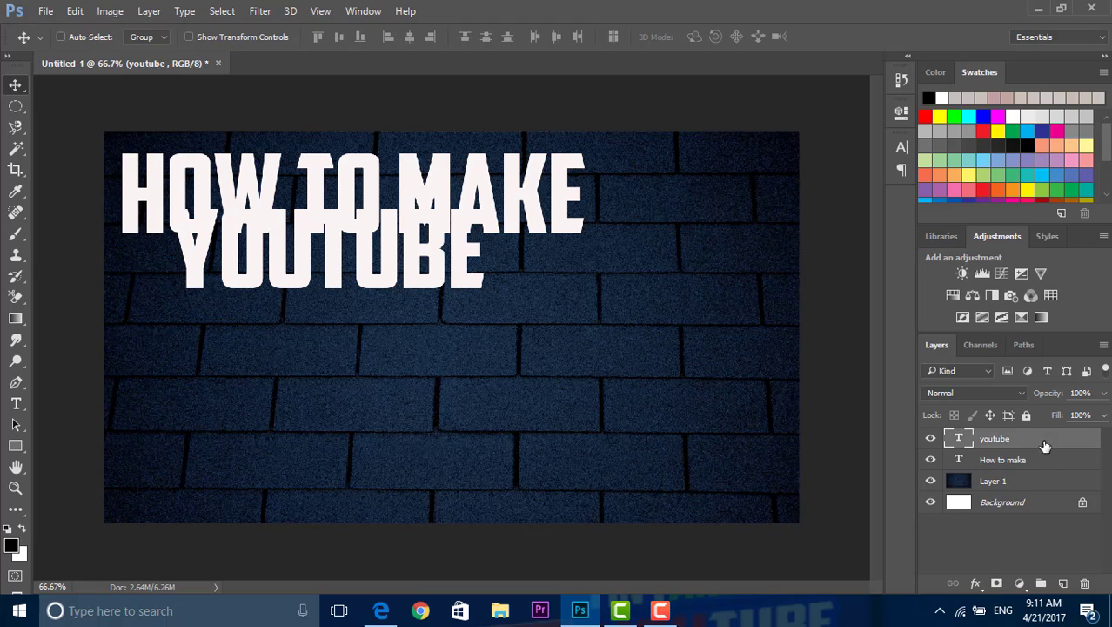
{"action": "left_click_drag", "start_coordinate": [359, 278], "coordinate": [359, 317]}
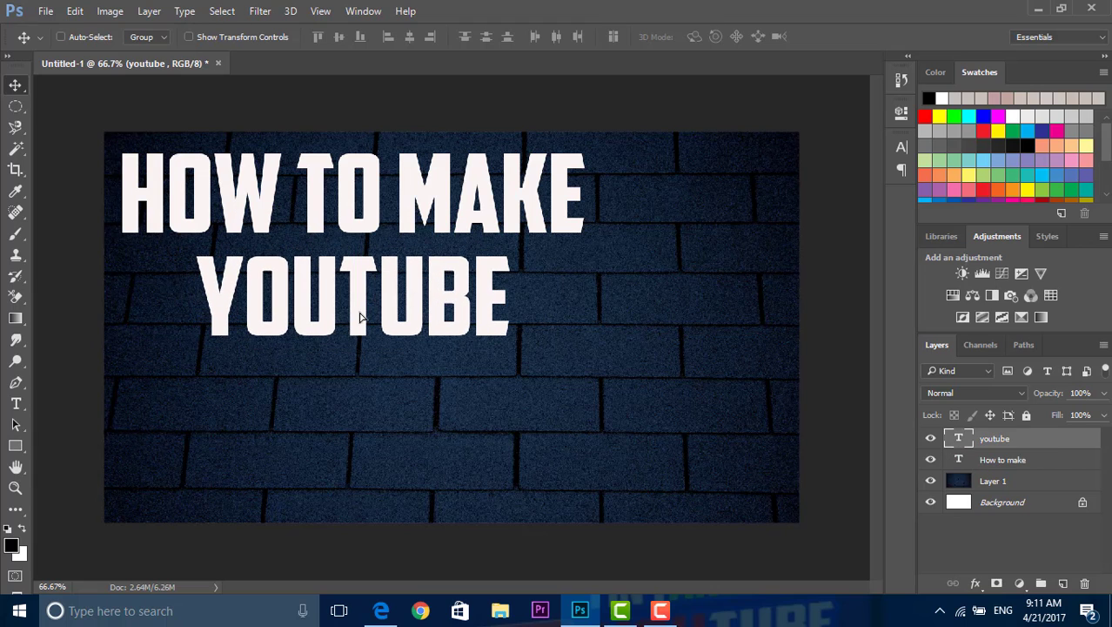
Step: Create a new layer and start a new text line in American Captain at 200 pt below "youtube"
{"action": "left_click", "coordinate": [1062, 583]}
{"action": "left_click", "coordinate": [16, 403]}
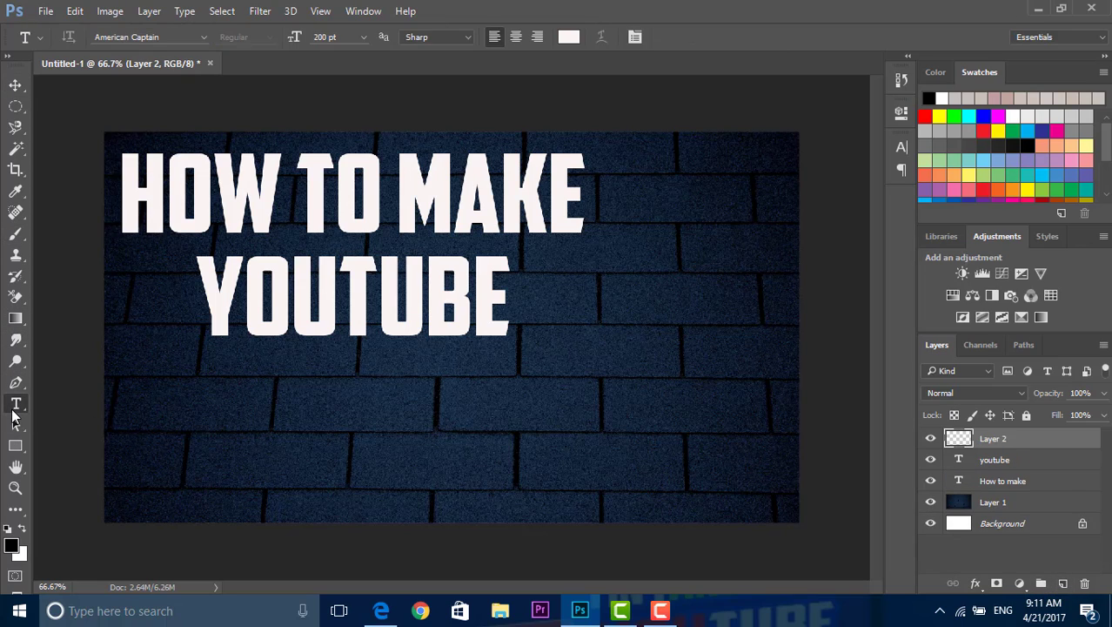
{"action": "left_click", "coordinate": [201, 388]}
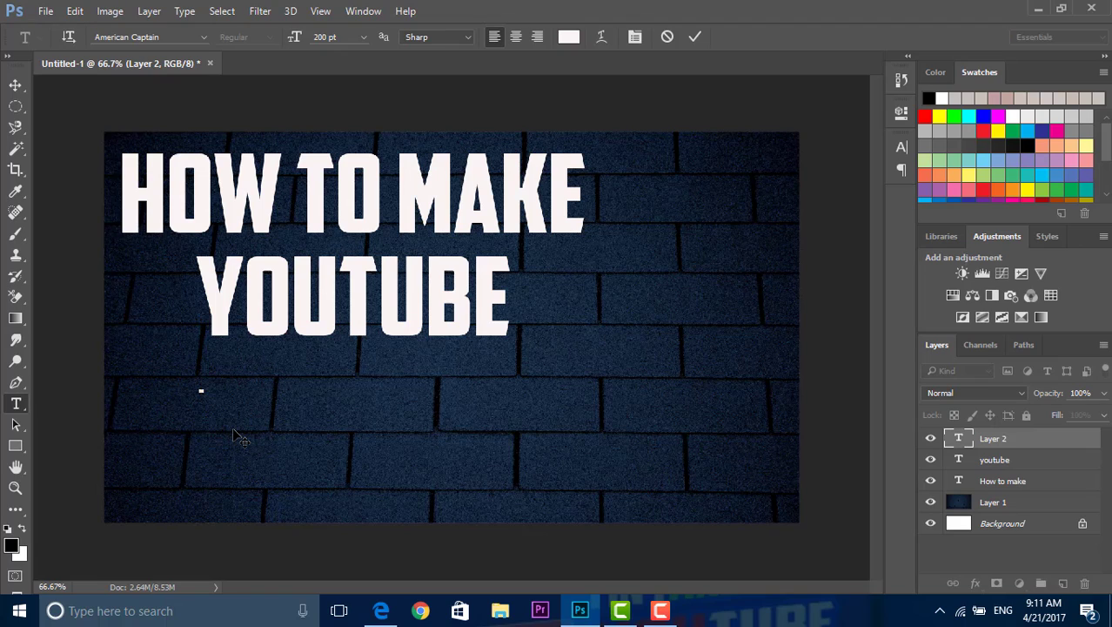
{"action": "type", "text": "AMA"}
{"action": "key", "text": "BackSpace"}
{"action": "key", "text": "BackSpace"}
{"action": "key", "text": "BackSpace"}
{"action": "type", "text": "COS"}
{"action": "type", "text": "TOM"}
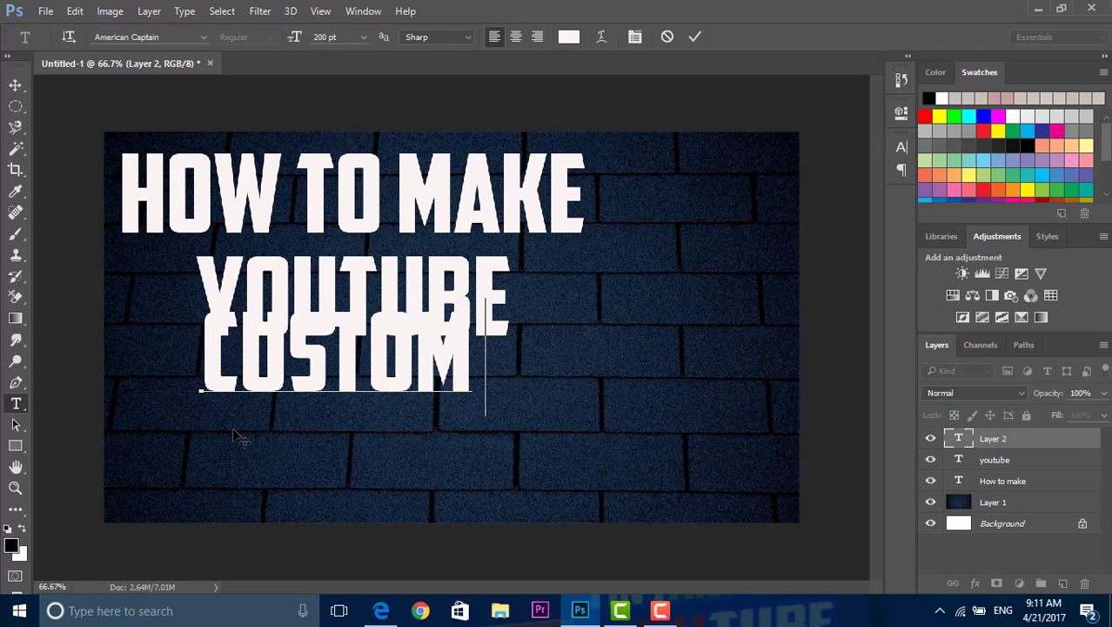
{"action": "key", "text": "BackSpace"}
{"action": "key", "text": "BackSpace"}
{"action": "key", "text": "BackSpace"}
{"action": "key", "text": "BackSpace"}
{"action": "key", "text": "BackSpace"}
{"action": "key", "text": "BackSpace"}
Step: Enter "thumbnails" as the third title line and move it down and left so it sits below "youtube"
{"action": "type", "text": "TH"}
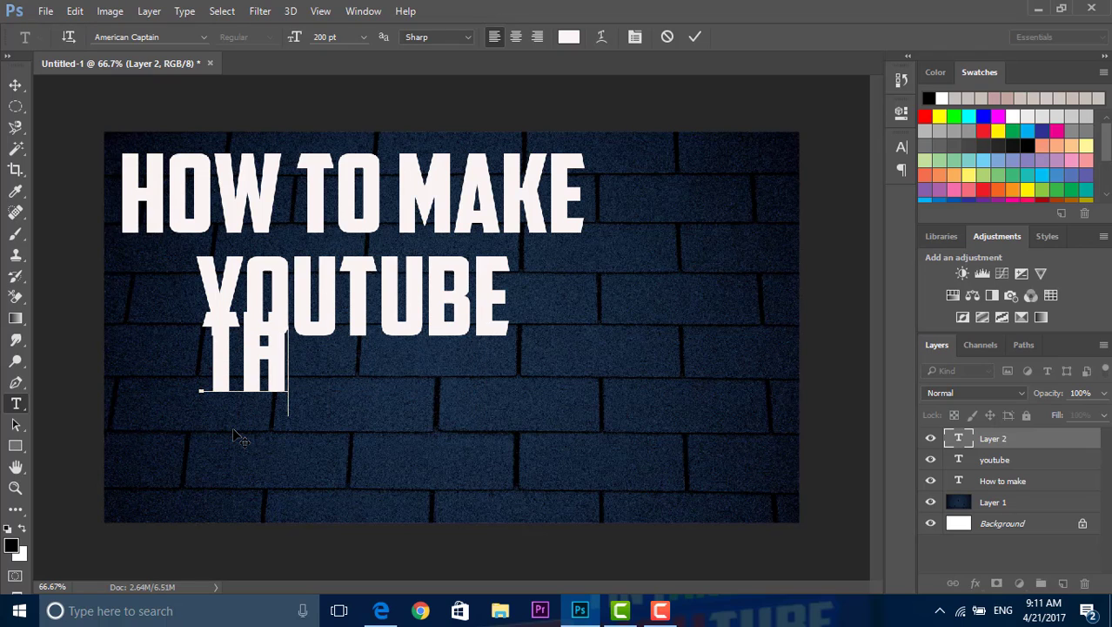
{"action": "type", "text": "UMBNAILS"}
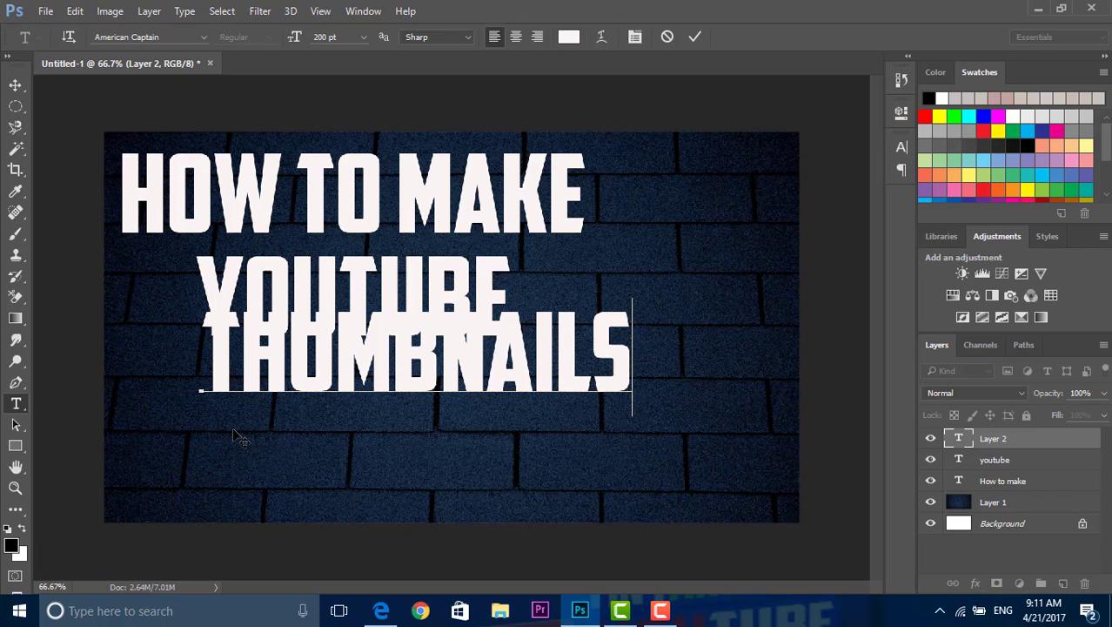
{"action": "left_click", "coordinate": [14, 84]}
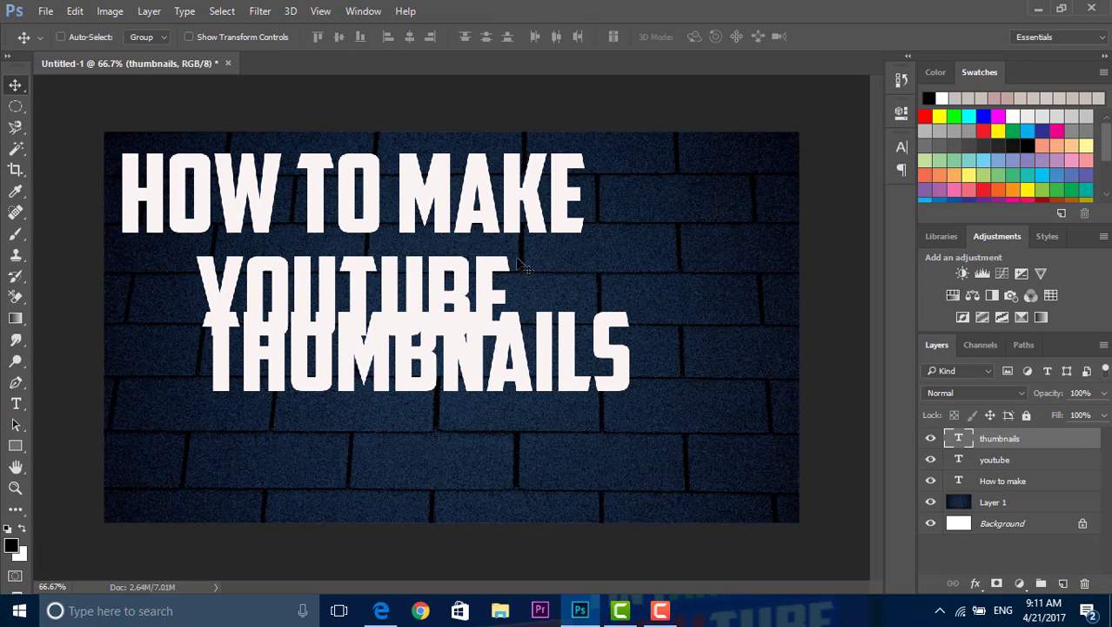
{"action": "left_click_drag", "start_coordinate": [518, 348], "coordinate": [440, 384]}
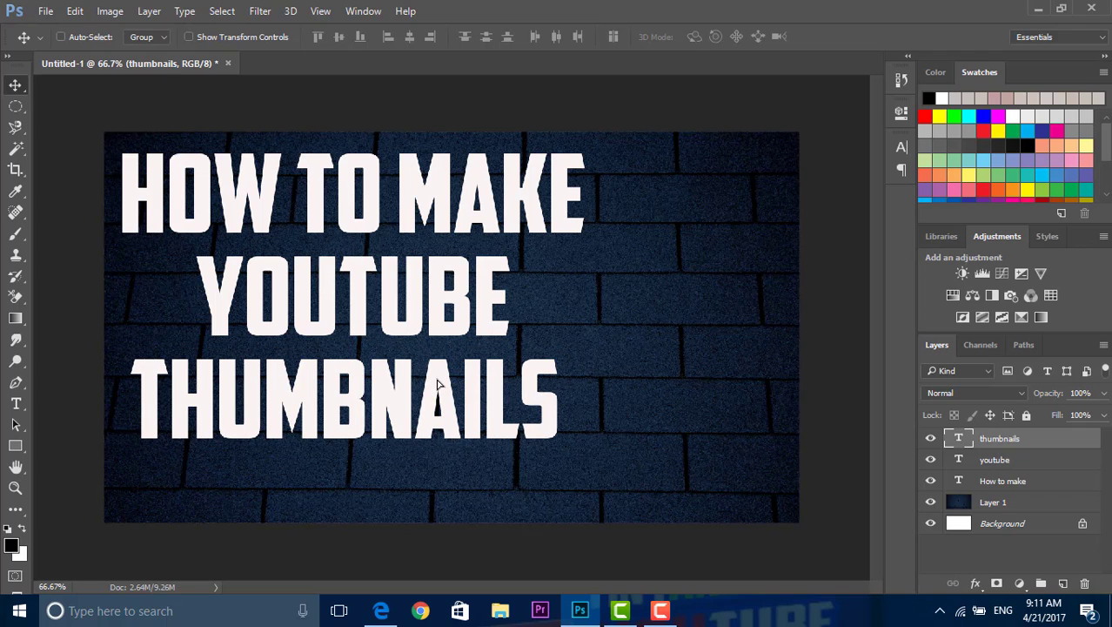
Step: Shift the "thumbnails" line slightly right and the "youtube" line slightly left to center them under "How to make"
{"action": "left_click_drag", "start_coordinate": [352, 300], "coordinate": [362, 271]}
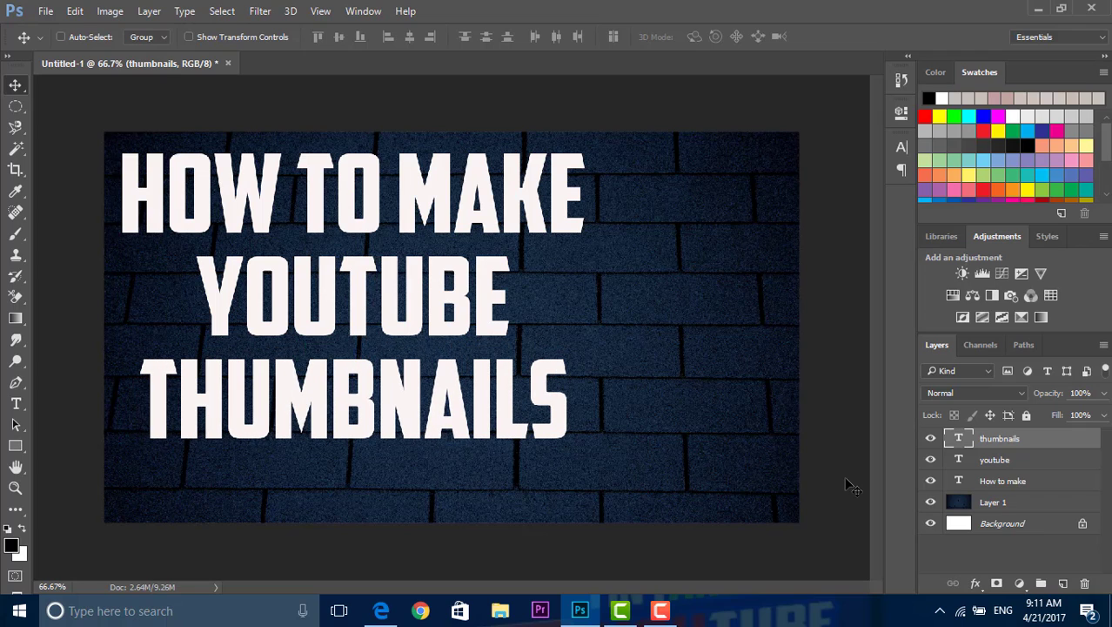
{"action": "left_click", "coordinate": [992, 461]}
{"action": "left_click_drag", "start_coordinate": [481, 299], "coordinate": [471, 297]}
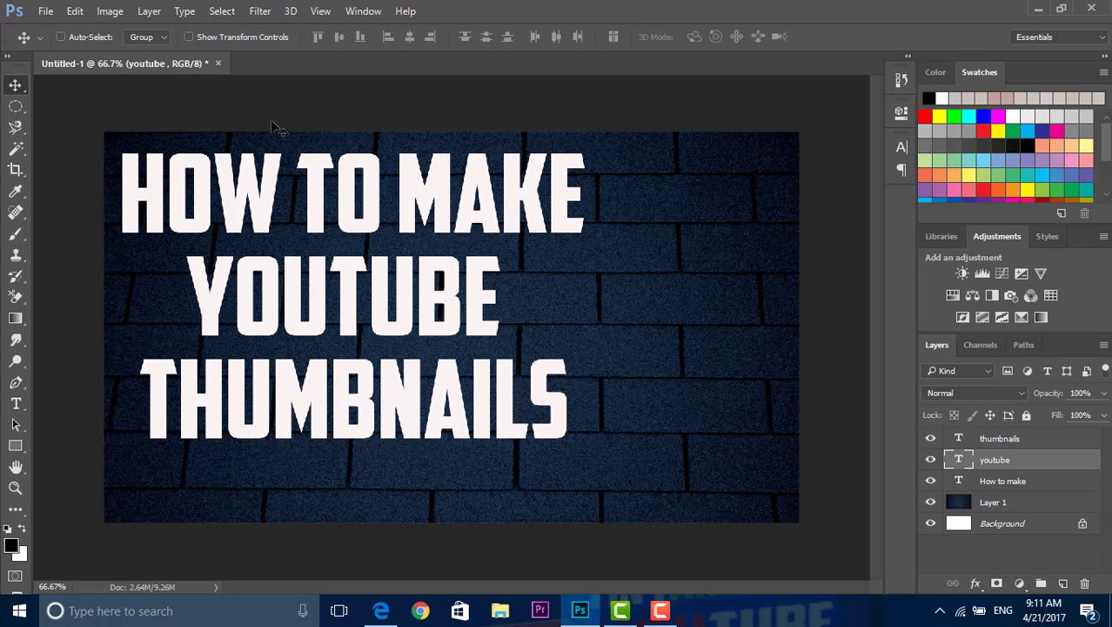
Step: Add a black outside Stroke of 9 px to the "How to make" text layer through its blending options
{"action": "left_click", "coordinate": [1001, 440]}
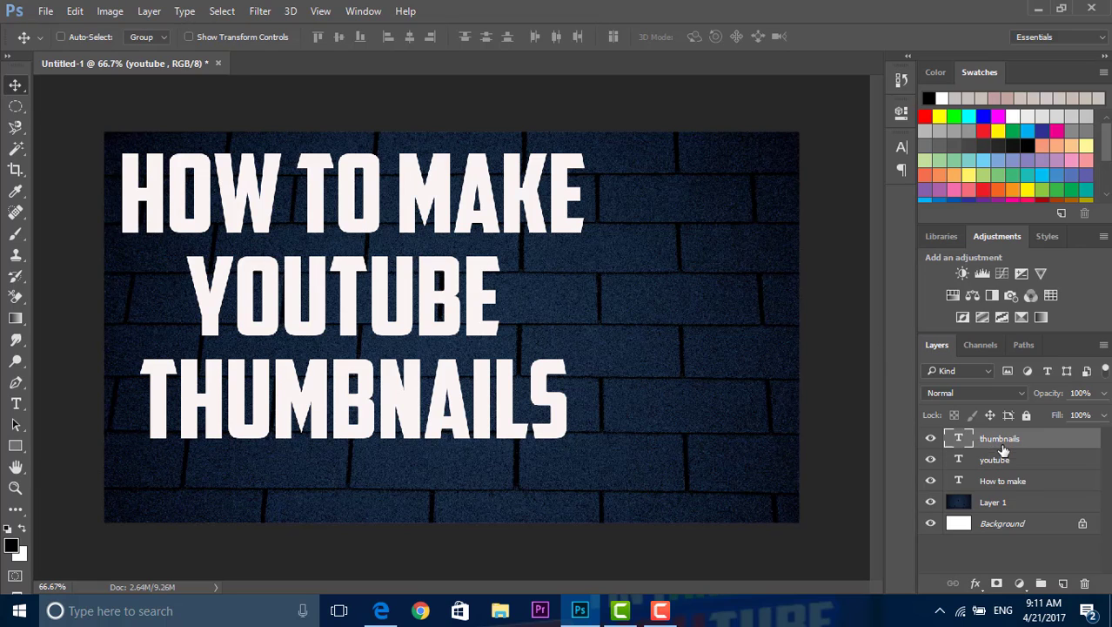
{"action": "left_click", "coordinate": [1009, 491]}
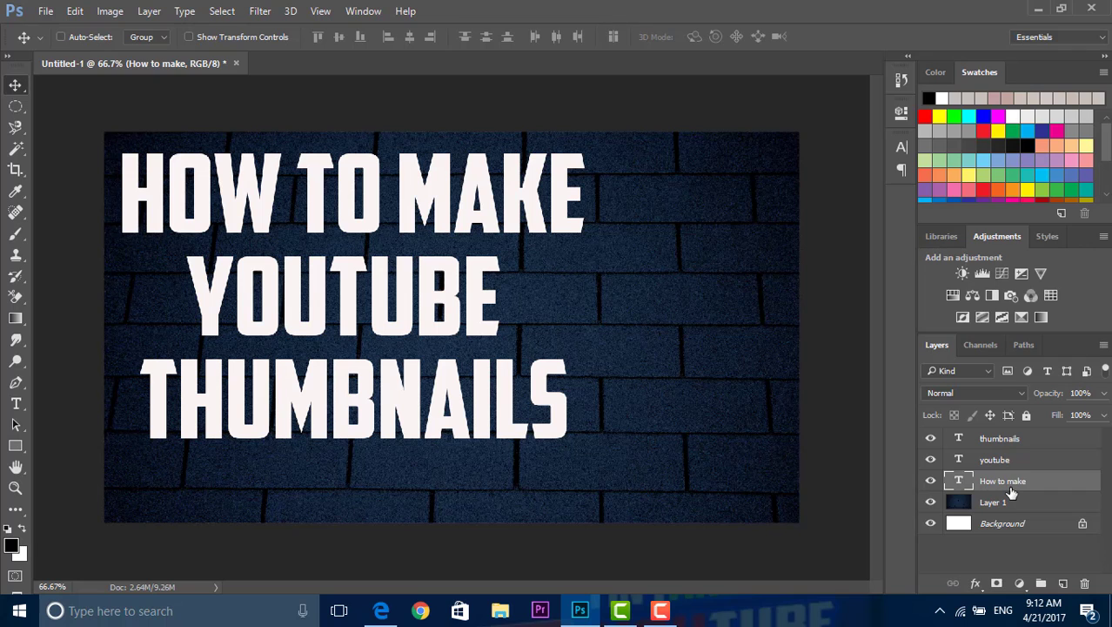
{"action": "right_click", "coordinate": [1010, 492]}
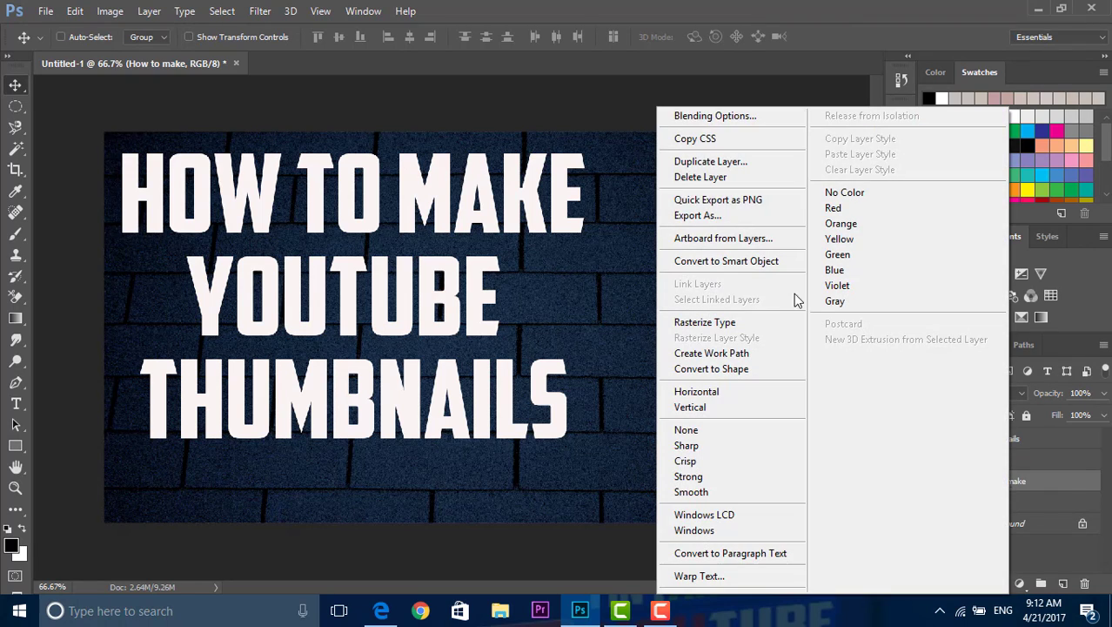
{"action": "left_click", "coordinate": [712, 121]}
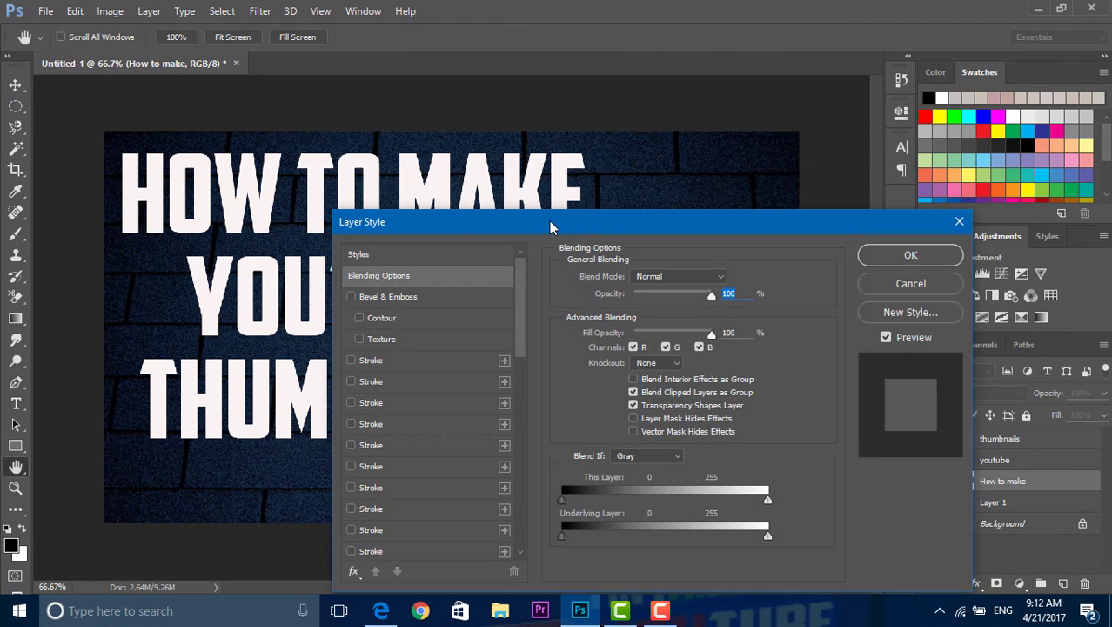
{"action": "left_click_drag", "start_coordinate": [550, 227], "coordinate": [811, 18]}
{"action": "left_click", "coordinate": [614, 149]}
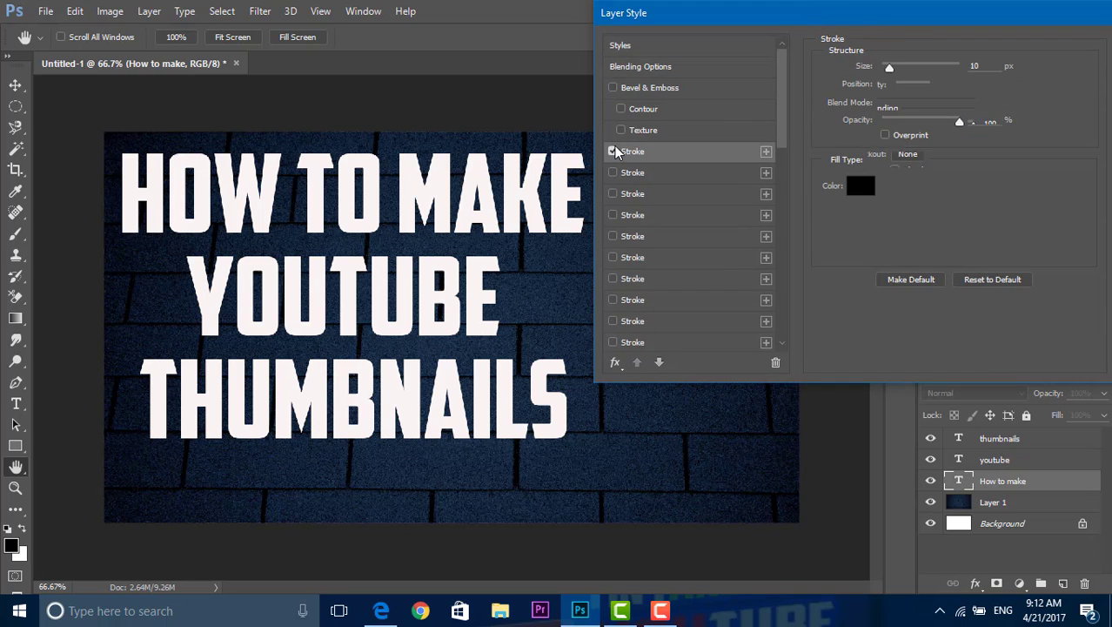
{"action": "left_click", "coordinate": [613, 148]}
{"action": "left_click", "coordinate": [613, 148]}
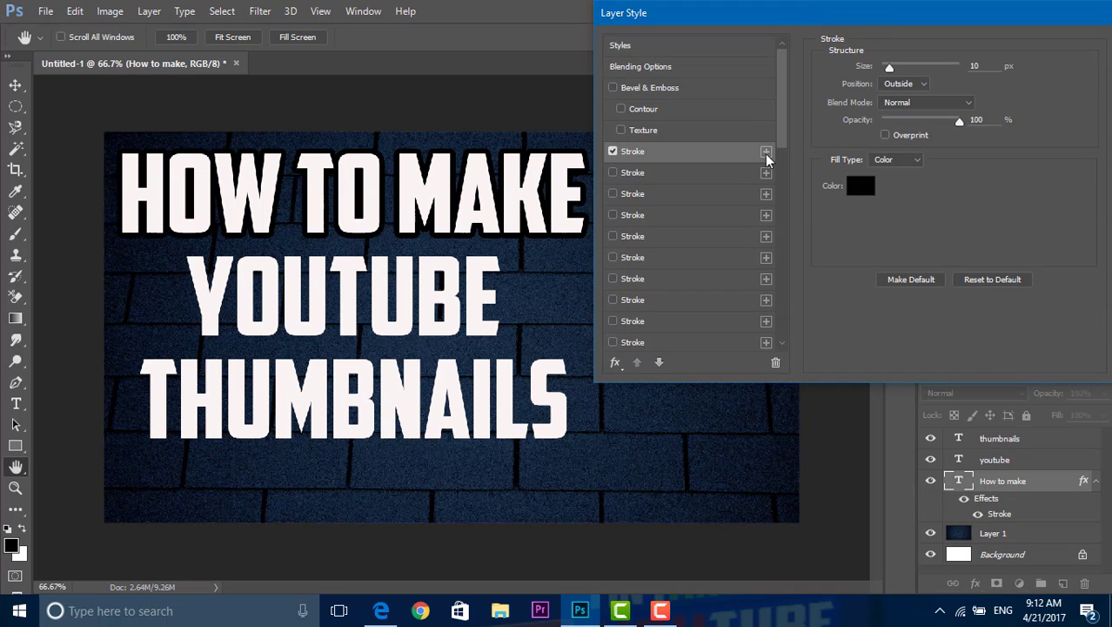
{"action": "mouse_move", "coordinate": [884, 72]}
{"action": "left_mouse_down"}
{"action": "mouse_move", "coordinate": [906, 72]}
{"action": "mouse_move", "coordinate": [888, 75]}
{"action": "left_mouse_up"}
Step: Try blue, white and lime green as the "How to make" stroke color, and return it to black (000000)
{"action": "left_click", "coordinate": [861, 187]}
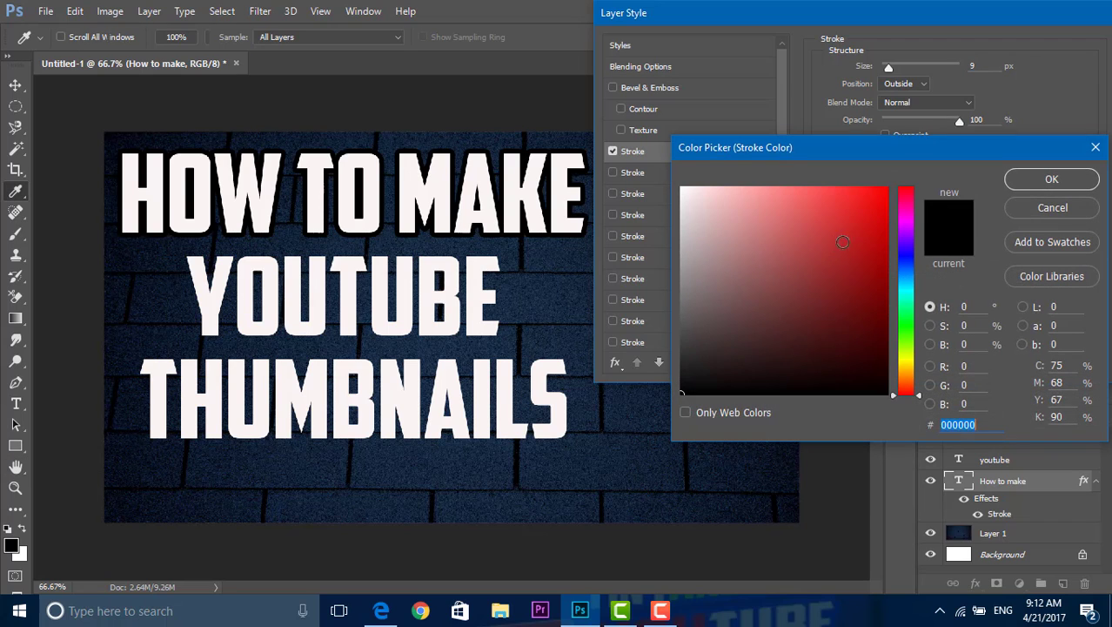
{"action": "left_click", "coordinate": [847, 214]}
{"action": "left_click", "coordinate": [909, 265]}
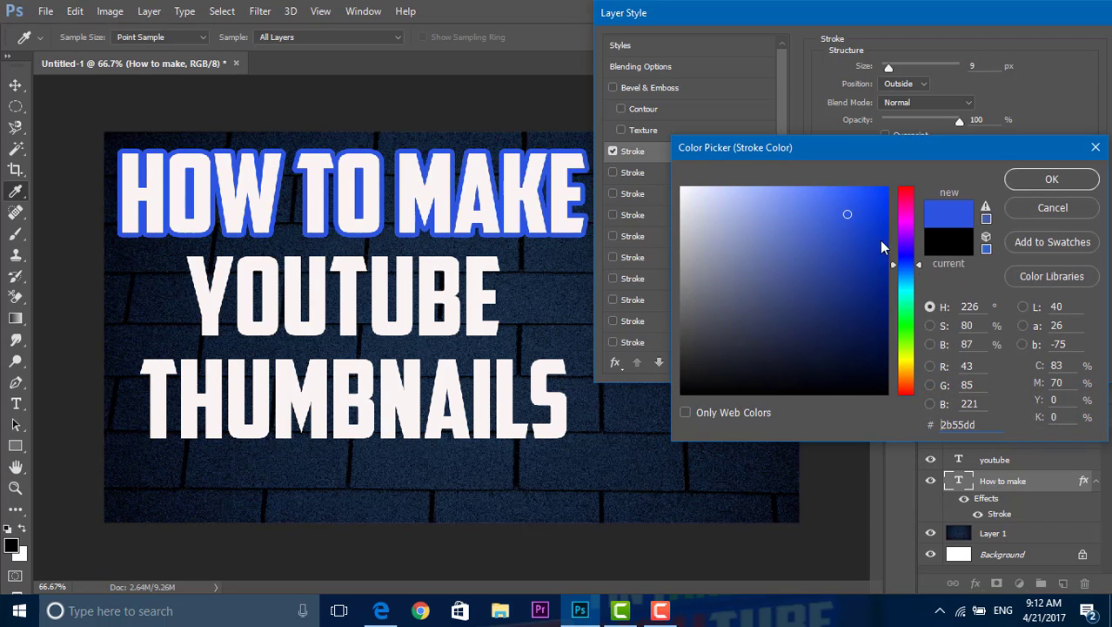
{"action": "left_click_drag", "start_coordinate": [877, 237], "coordinate": [915, 81]}
{"action": "left_click_drag", "start_coordinate": [859, 222], "coordinate": [649, 174]}
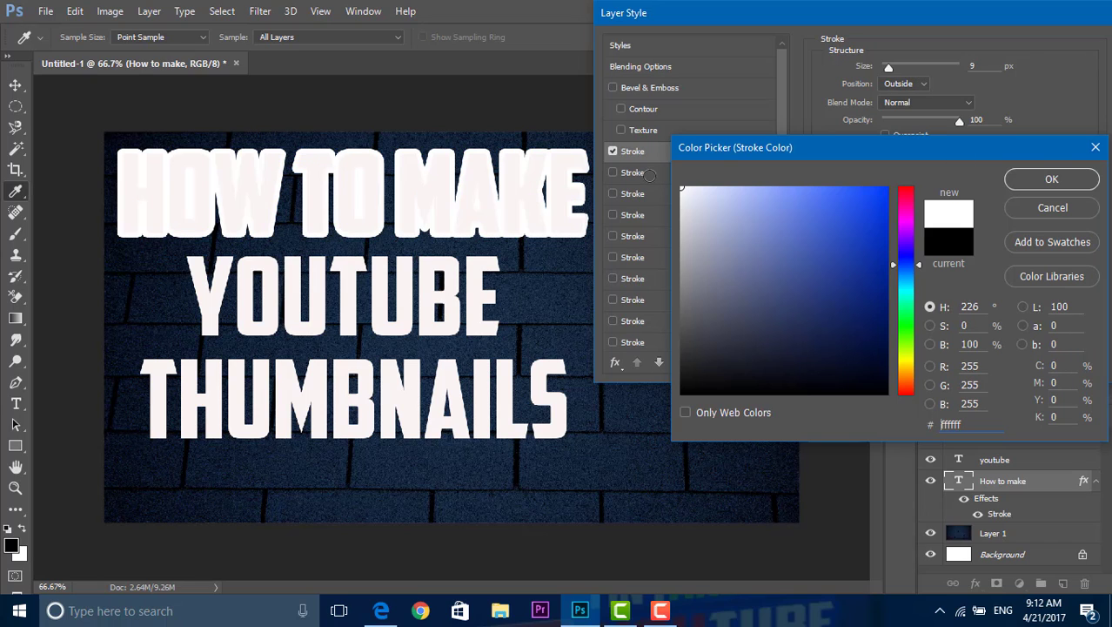
{"action": "mouse_move", "coordinate": [757, 259]}
{"action": "left_mouse_down"}
{"action": "mouse_move", "coordinate": [912, 364]}
{"action": "mouse_move", "coordinate": [911, 195]}
{"action": "left_mouse_up"}
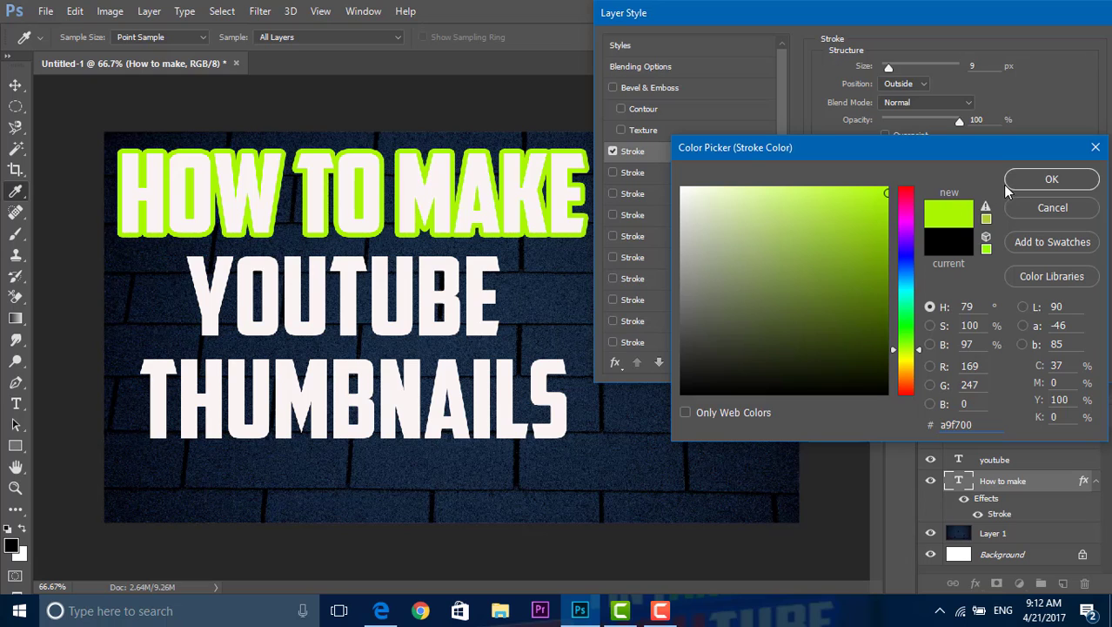
{"action": "left_click_drag", "start_coordinate": [870, 261], "coordinate": [682, 393]}
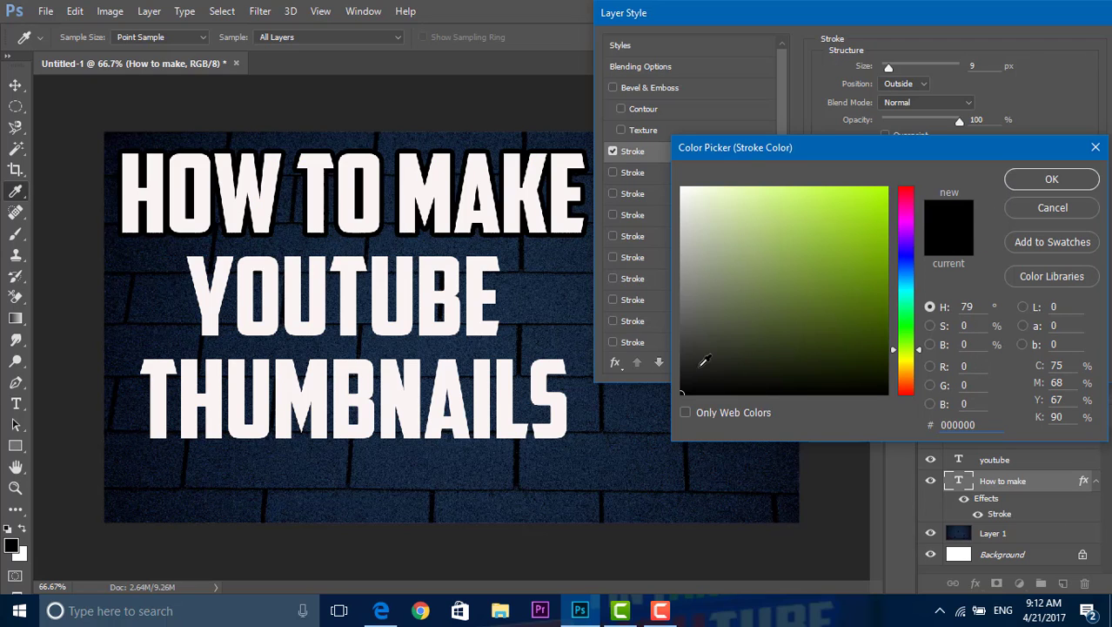
{"action": "left_click", "coordinate": [1041, 182]}
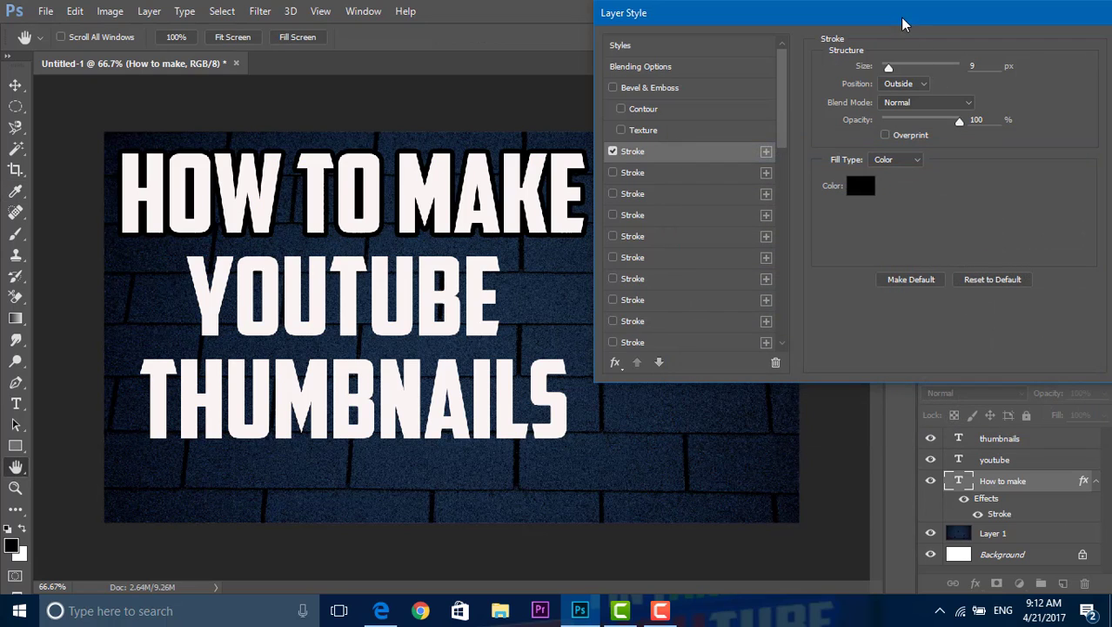
Step: Try the Inner Shadow effects on the "How to make" text and leave them turned off
{"action": "left_click_drag", "start_coordinate": [902, 18], "coordinate": [852, 28]}
{"action": "mouse_move", "coordinate": [737, 123]}
{"action": "left_mouse_down"}
{"action": "mouse_move", "coordinate": [731, 176]}
{"action": "mouse_move", "coordinate": [604, 167]}
{"action": "mouse_move", "coordinate": [642, 149]}
{"action": "mouse_move", "coordinate": [653, 178]}
{"action": "mouse_move", "coordinate": [723, 190]}
{"action": "left_mouse_up"}
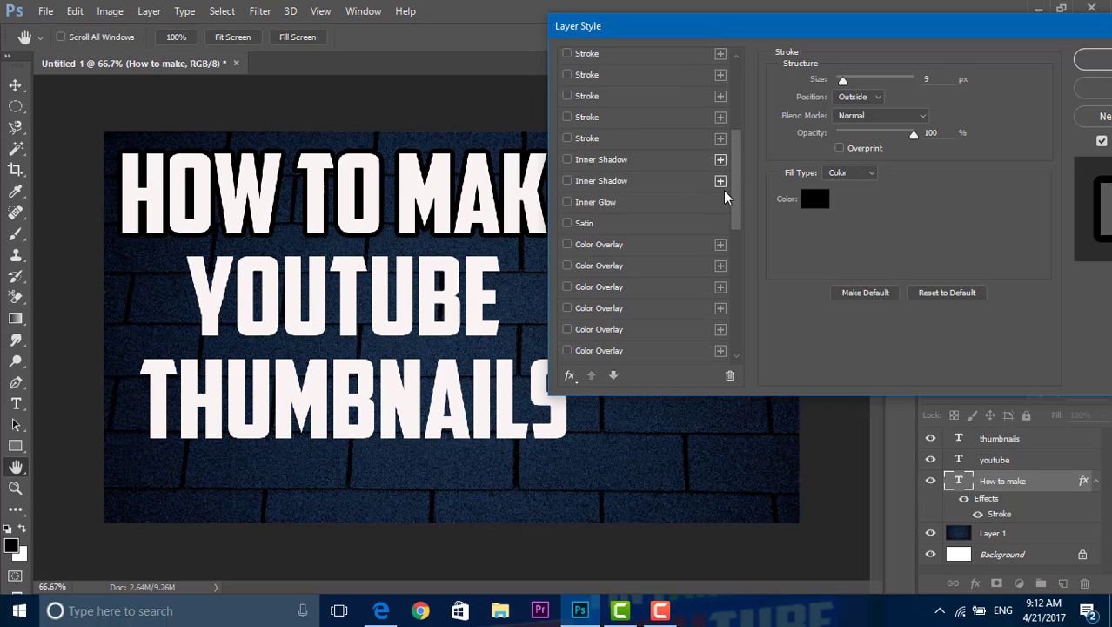
{"action": "left_click", "coordinate": [721, 181]}
{"action": "left_click", "coordinate": [568, 179]}
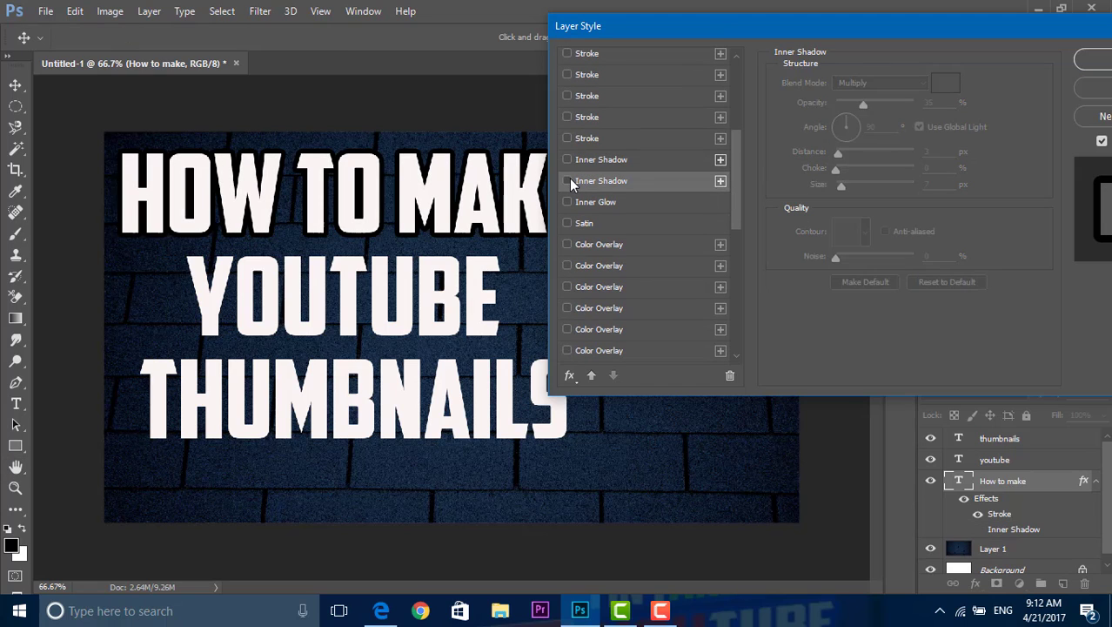
{"action": "left_click", "coordinate": [568, 179]}
{"action": "left_click", "coordinate": [569, 179]}
{"action": "left_click", "coordinate": [567, 162]}
{"action": "left_click", "coordinate": [568, 163]}
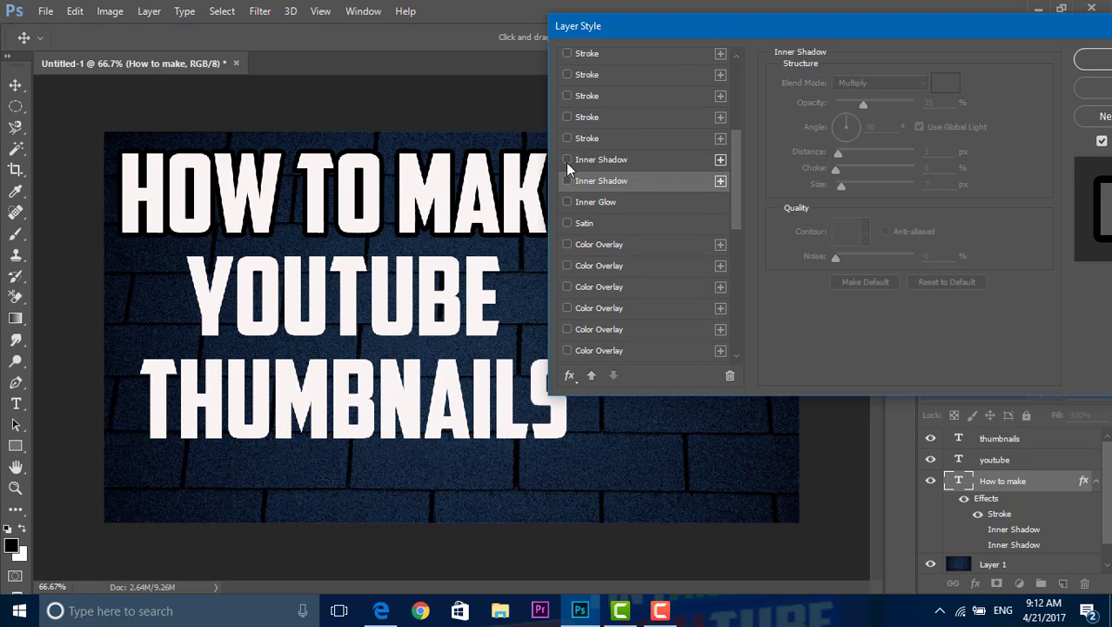
{"action": "left_click", "coordinate": [568, 163]}
{"action": "left_click", "coordinate": [567, 162]}
{"action": "left_click", "coordinate": [567, 163]}
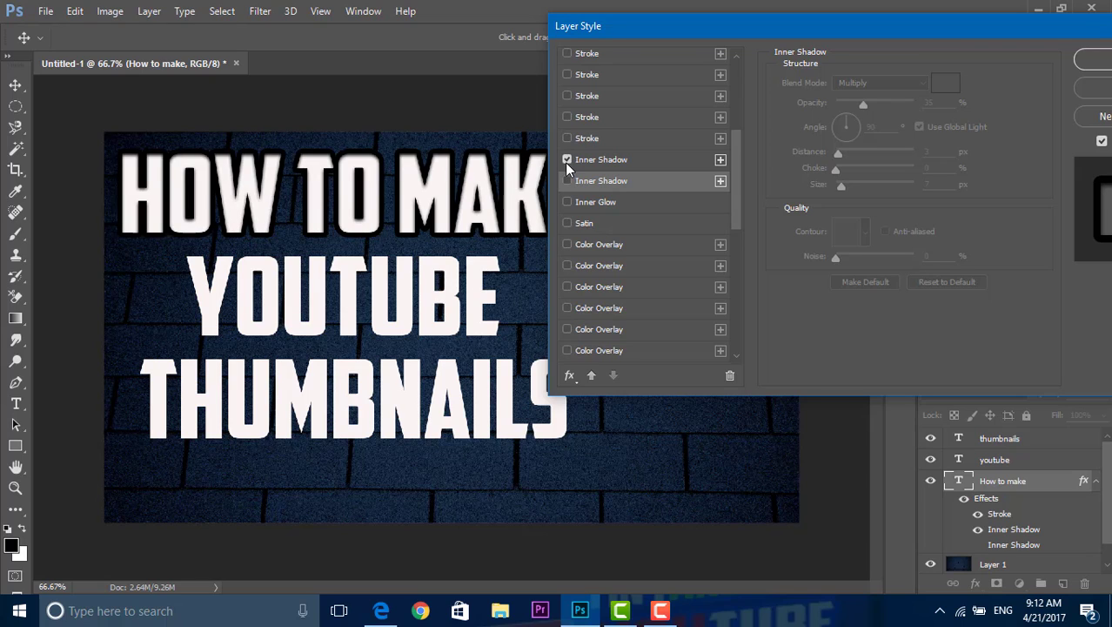
{"action": "left_click", "coordinate": [566, 163]}
{"action": "left_click", "coordinate": [567, 163]}
{"action": "left_click", "coordinate": [566, 163]}
Step: Enable a Gradient Overlay on the "How to make" text and keep the whole line in view beside the dialog
{"action": "left_click_drag", "start_coordinate": [738, 195], "coordinate": [738, 286]}
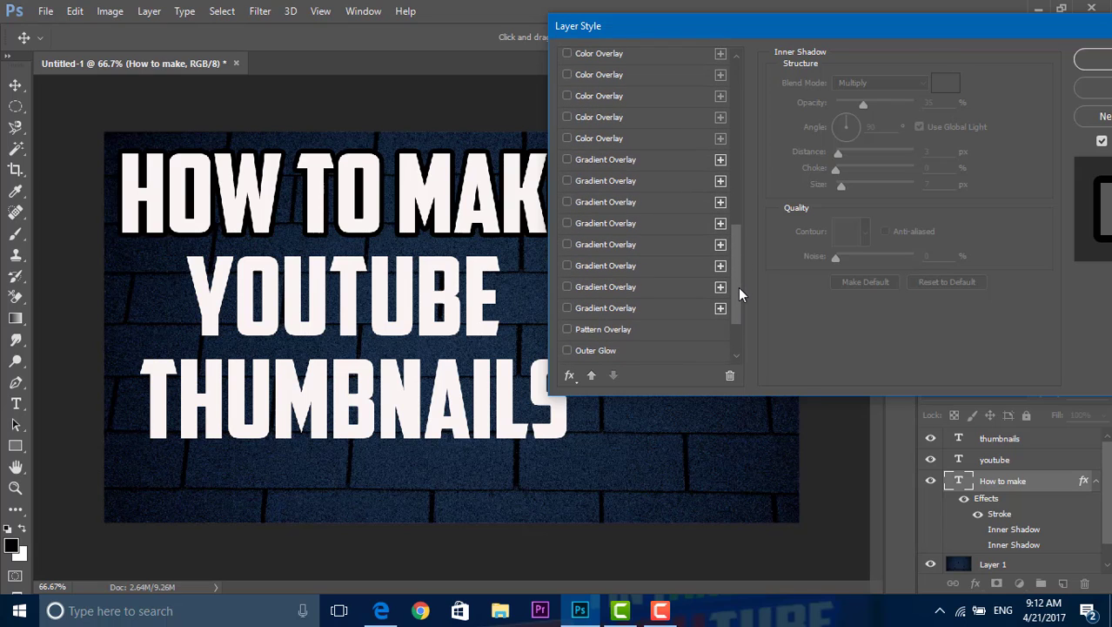
{"action": "left_click", "coordinate": [568, 307]}
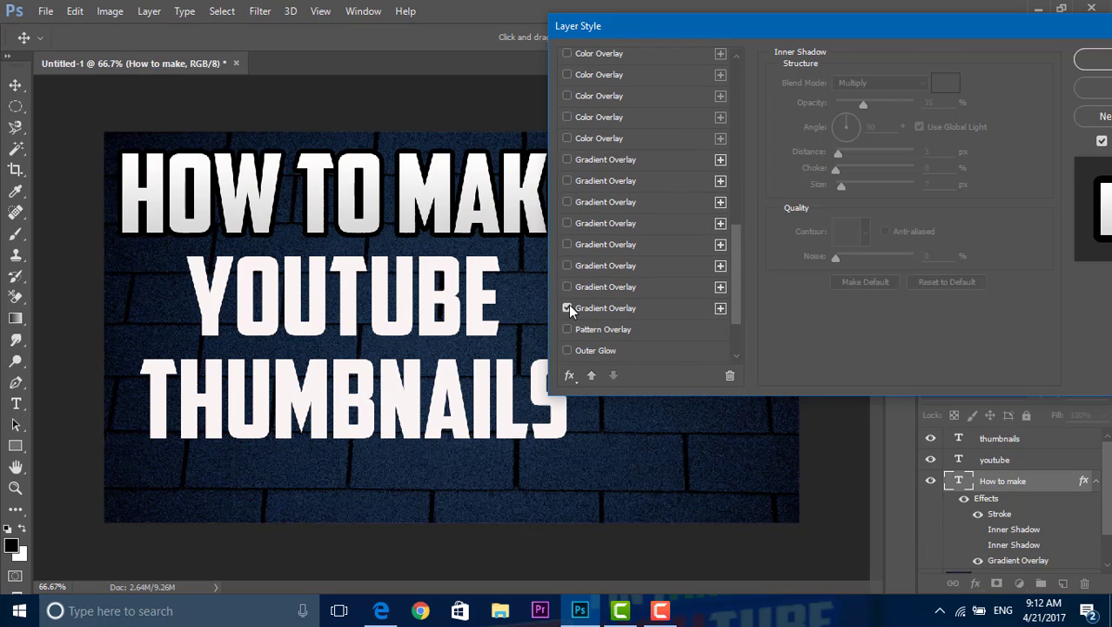
{"action": "left_click_drag", "start_coordinate": [613, 26], "coordinate": [741, 13]}
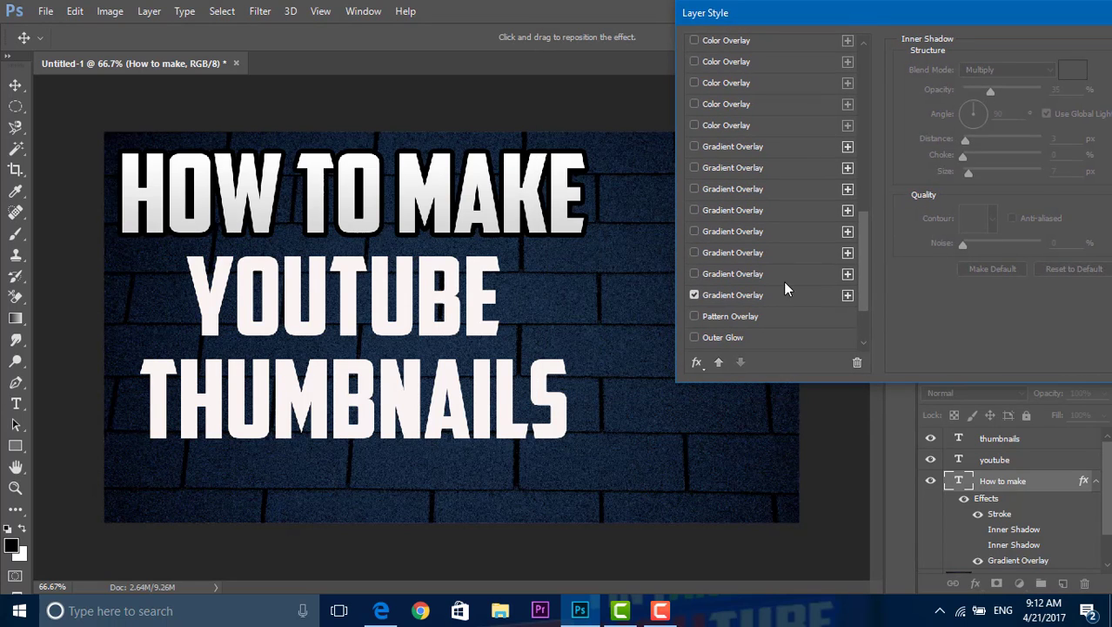
Step: Add a second Gradient Overlay to the "How to make" text and try preset gradients, including red-green, black-white, blue-yellow, rainbow and violet-orange
{"action": "left_click", "coordinate": [846, 297]}
{"action": "left_click_drag", "start_coordinate": [867, 23], "coordinate": [773, 27]}
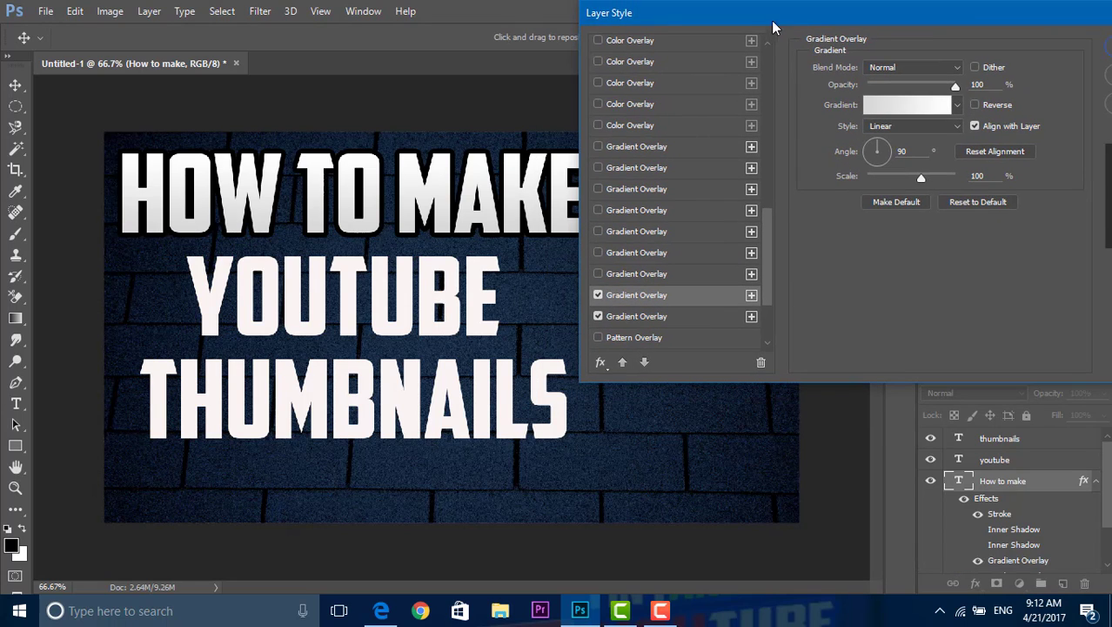
{"action": "left_click", "coordinate": [957, 105]}
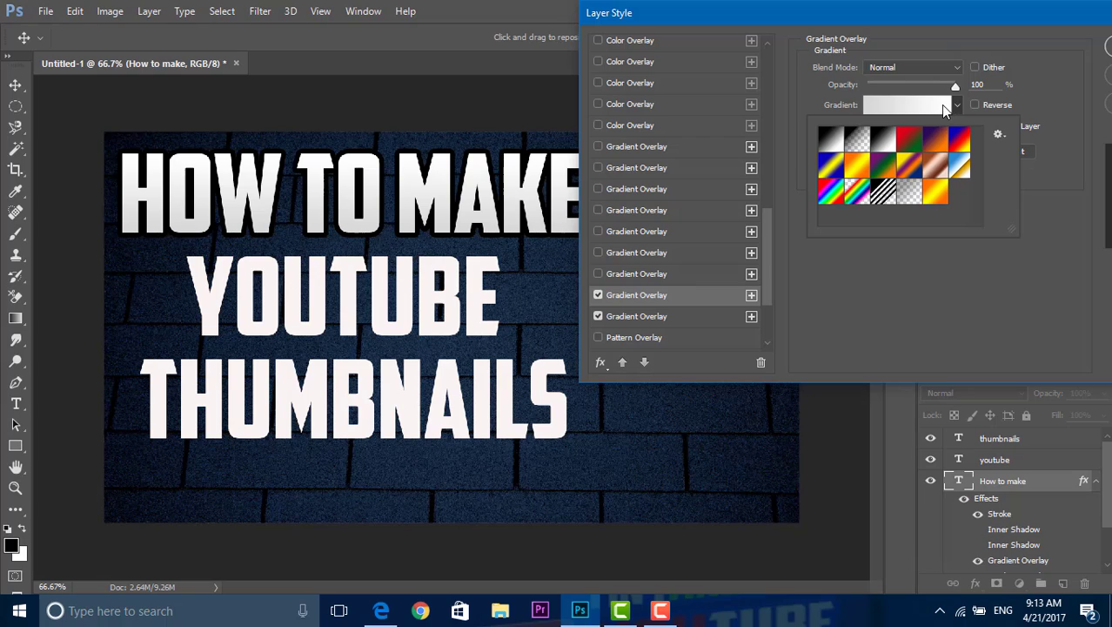
{"action": "left_click", "coordinate": [909, 139]}
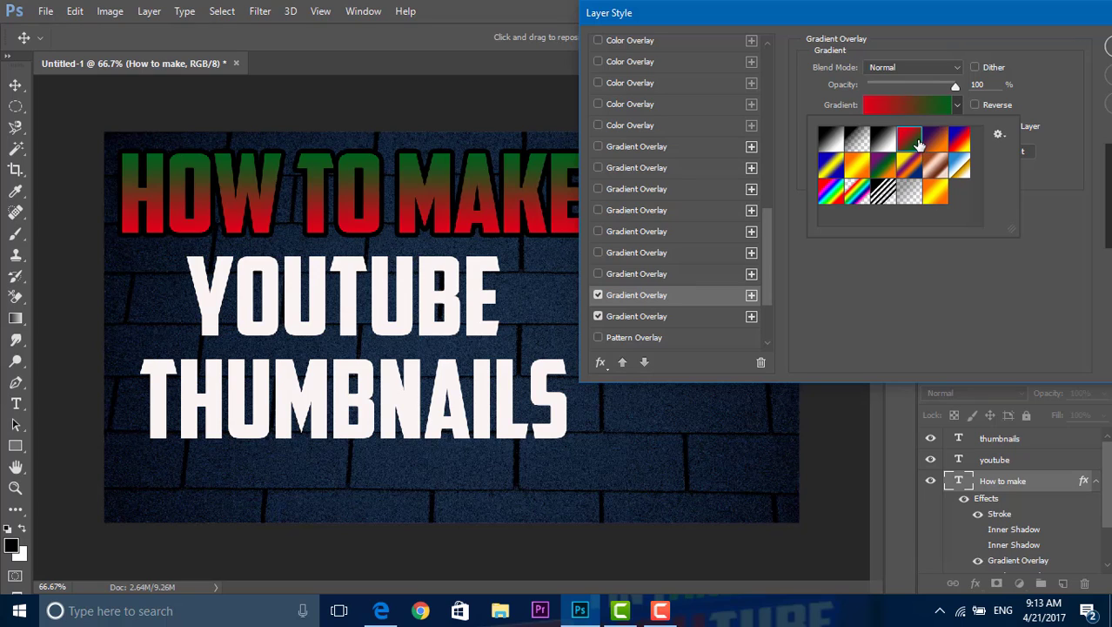
{"action": "left_click", "coordinate": [884, 141]}
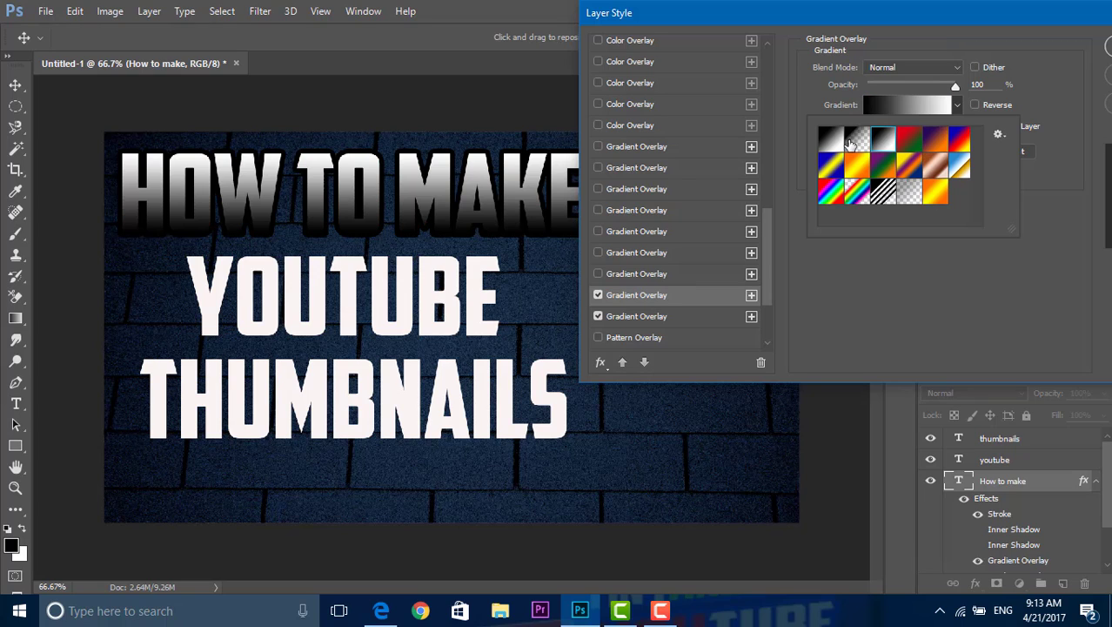
{"action": "left_click", "coordinate": [850, 143]}
{"action": "left_click", "coordinate": [830, 139]}
{"action": "left_click", "coordinate": [831, 165]}
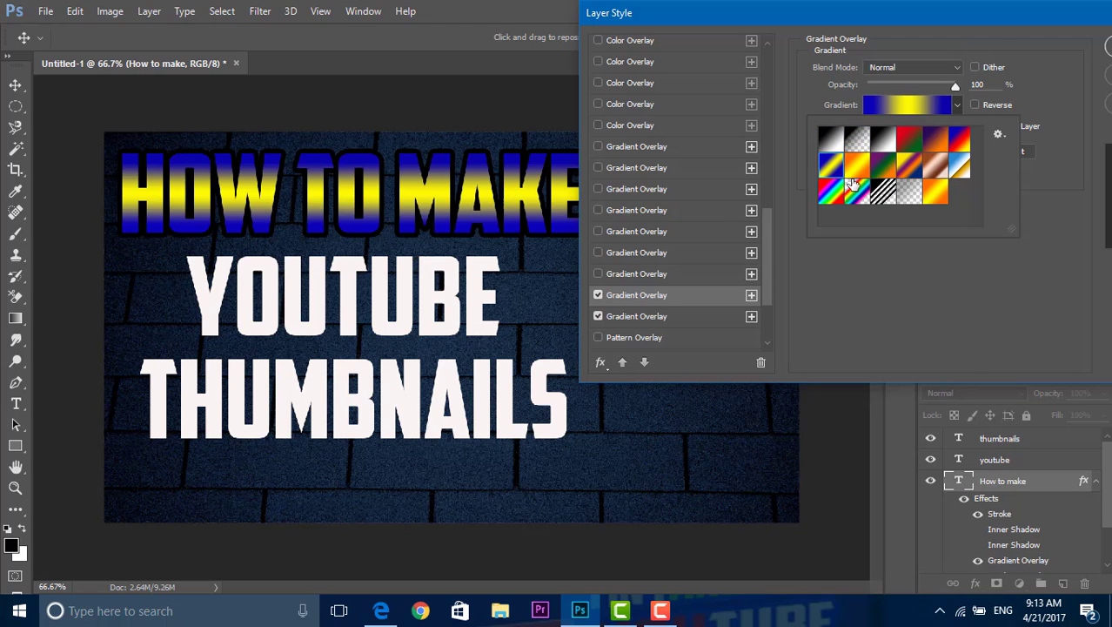
{"action": "left_click", "coordinate": [831, 194]}
{"action": "left_click", "coordinate": [884, 192]}
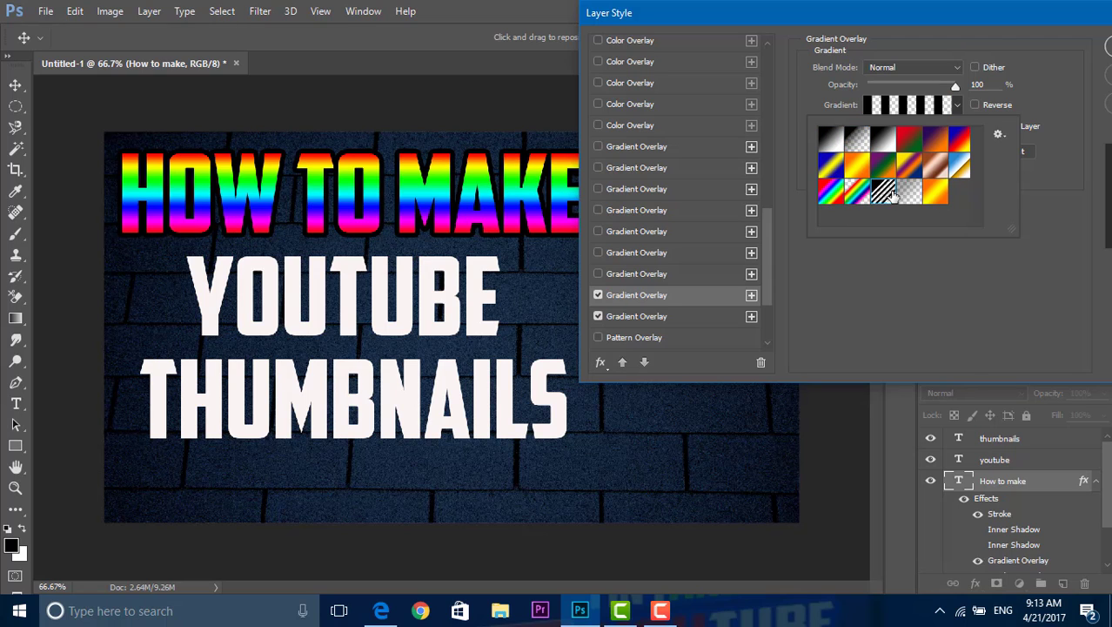
{"action": "left_click", "coordinate": [924, 192]}
{"action": "left_click", "coordinate": [910, 193]}
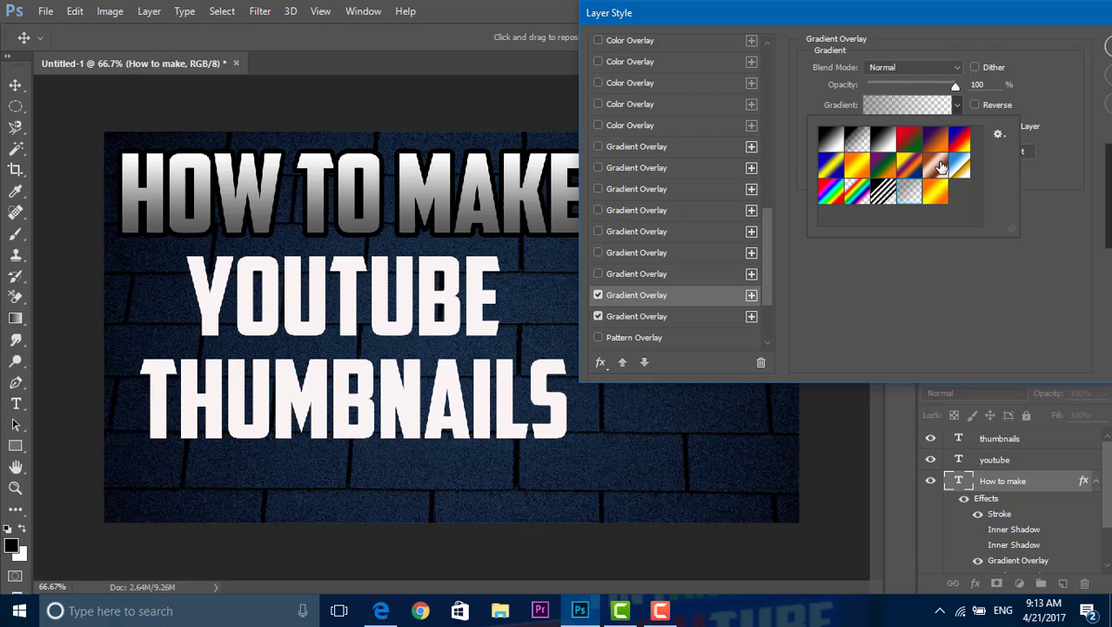
{"action": "left_click", "coordinate": [951, 167]}
{"action": "left_click", "coordinate": [959, 139]}
{"action": "left_click", "coordinate": [933, 143]}
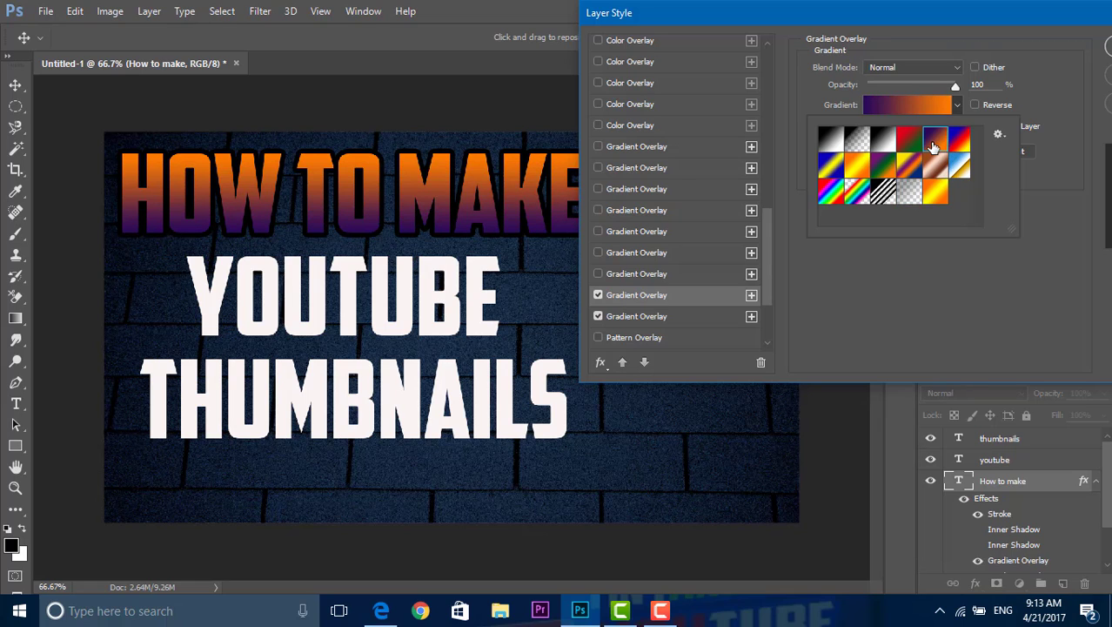
{"action": "left_click", "coordinate": [957, 107]}
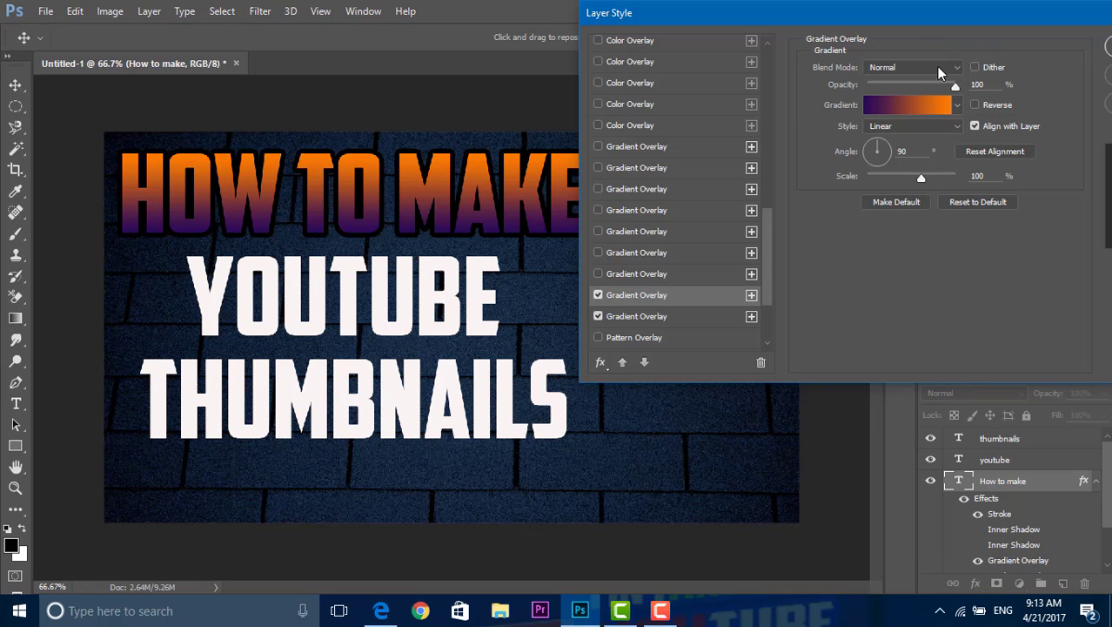
{"action": "left_click", "coordinate": [956, 106]}
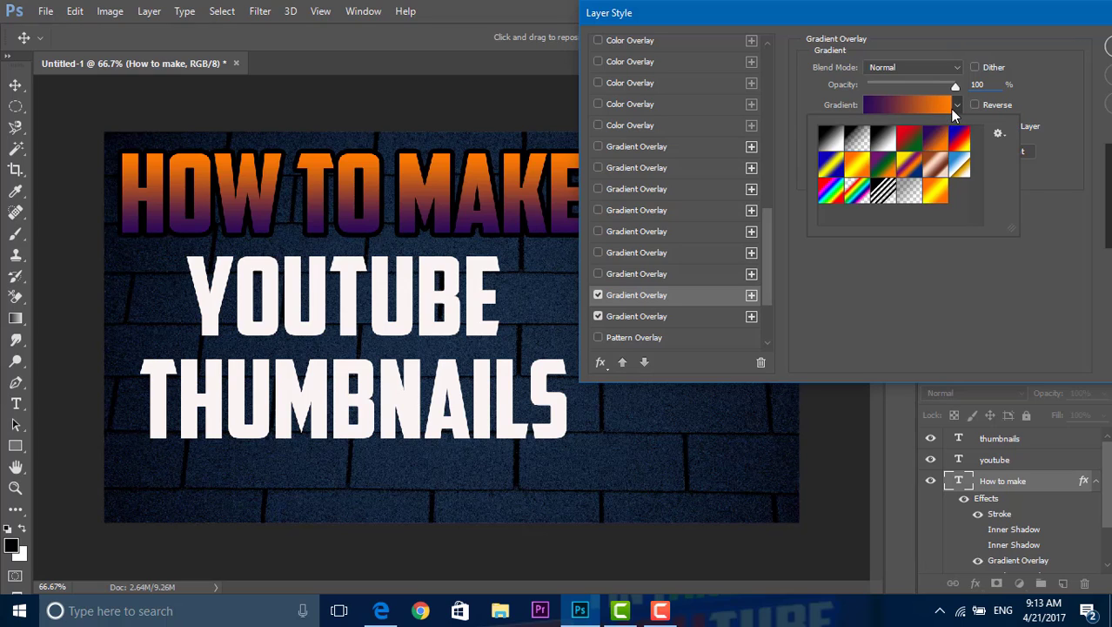
{"action": "left_click", "coordinate": [954, 107]}
{"action": "left_click", "coordinate": [901, 127]}
{"action": "left_click", "coordinate": [901, 127]}
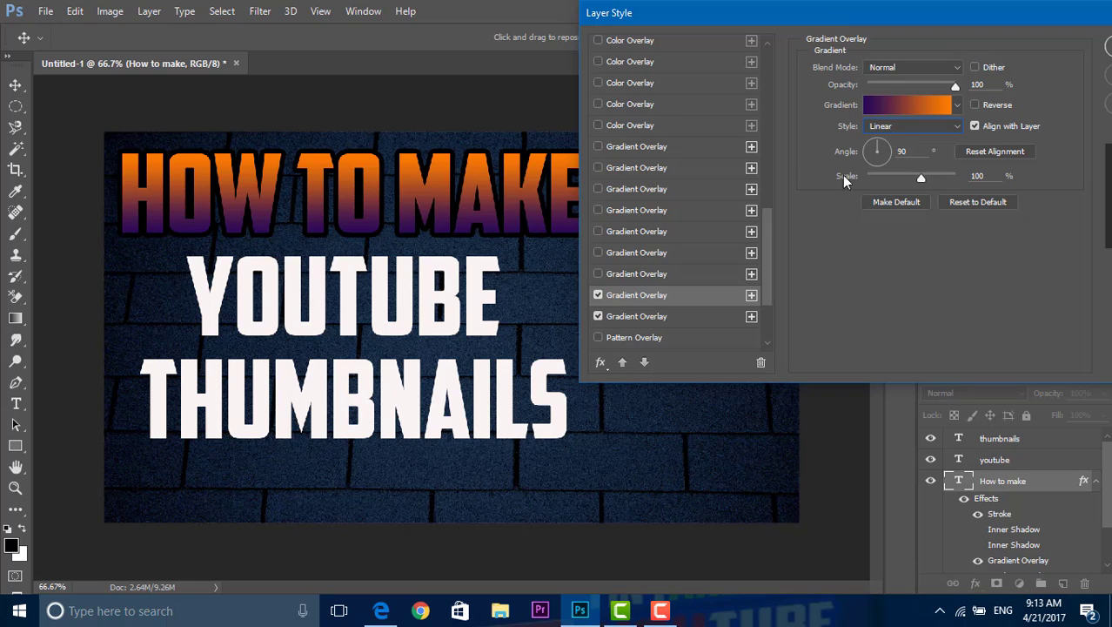
Step: Turn off the violet-orange Gradient Overlay, keep the white-to-gray one on, and apply the "How to make" layer style
{"action": "left_click", "coordinate": [598, 296]}
{"action": "left_click", "coordinate": [598, 315]}
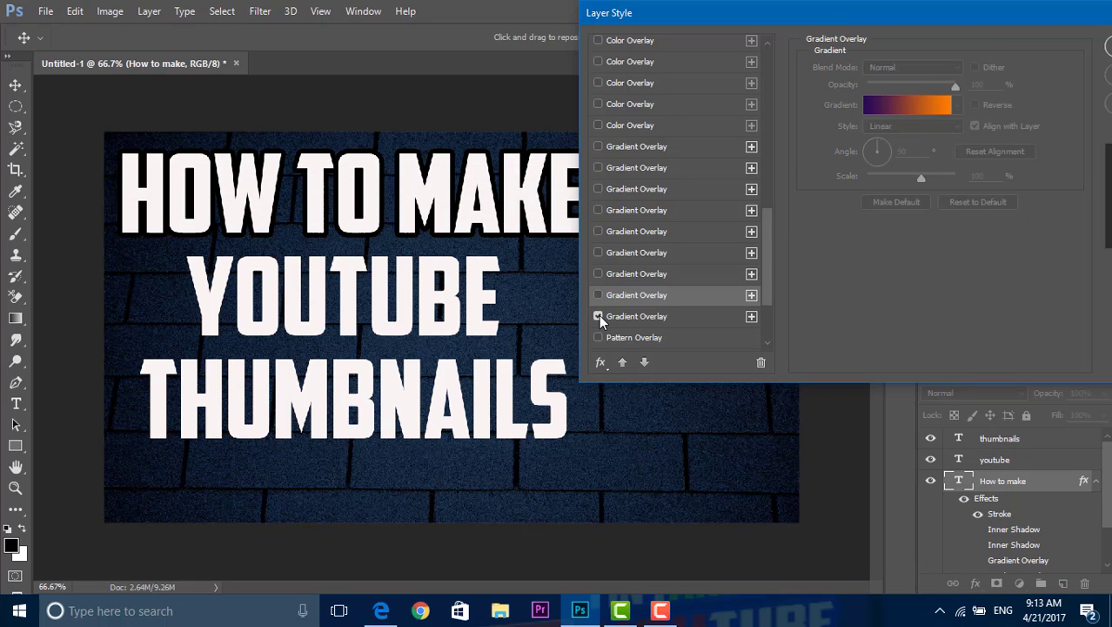
{"action": "left_click_drag", "start_coordinate": [778, 12], "coordinate": [666, 13]}
{"action": "left_click", "coordinate": [1017, 49]}
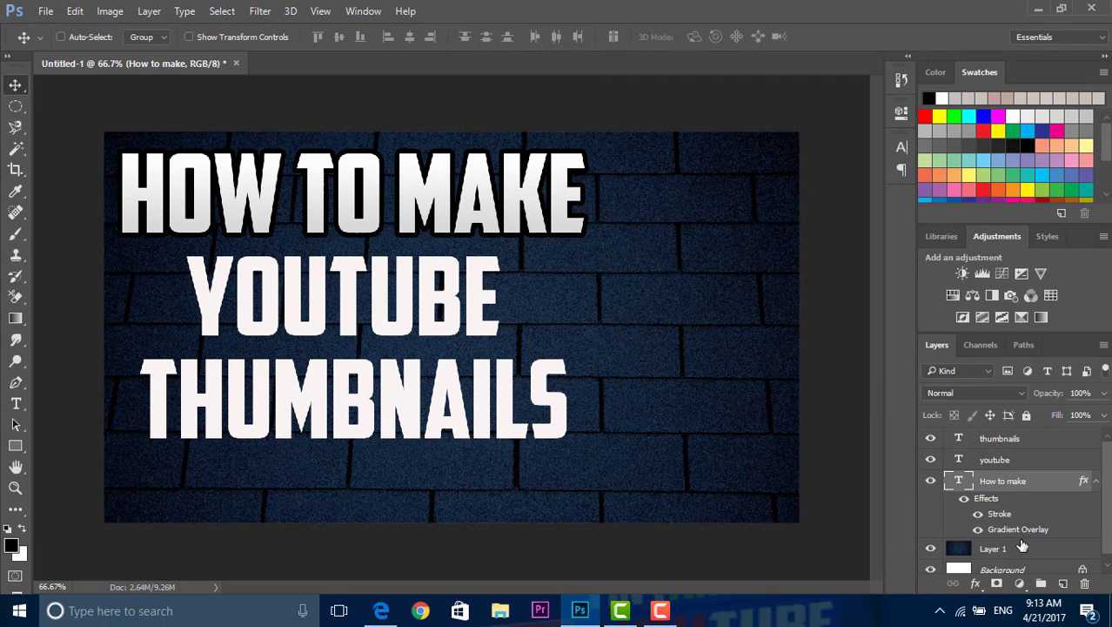
Step: Add a black Drop Shadow to the "How to make" text: Darken, opacity 100%, distance 28 px, spread 41%, size 73 px
{"action": "right_click", "coordinate": [1006, 486]}
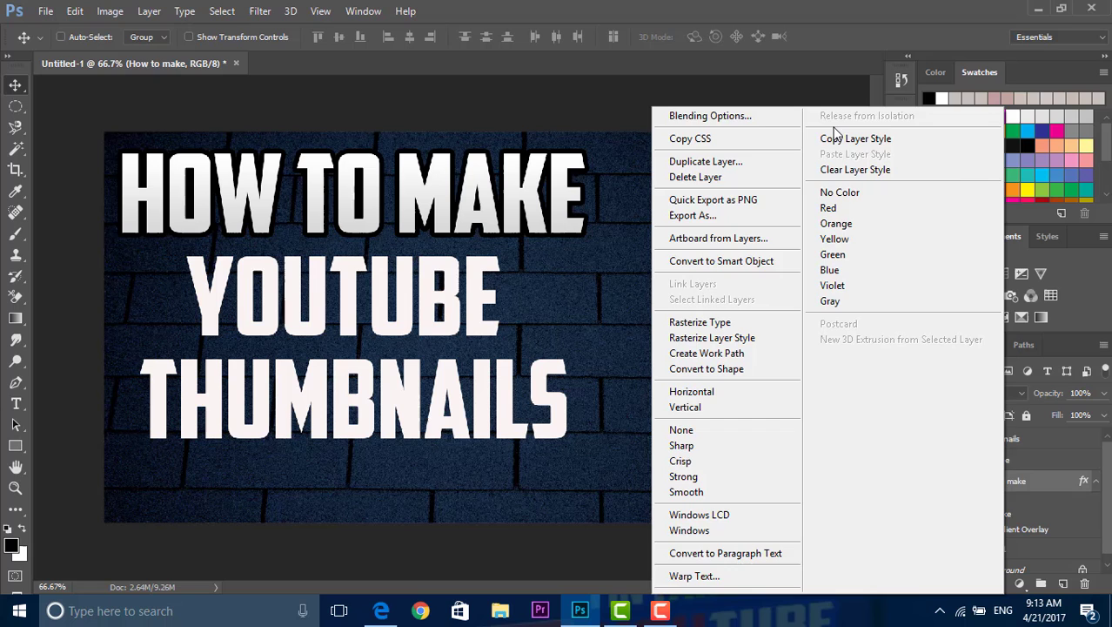
{"action": "left_click", "coordinate": [746, 116]}
{"action": "left_click_drag", "start_coordinate": [773, 15], "coordinate": [996, 3]}
{"action": "left_click_drag", "start_coordinate": [876, 96], "coordinate": [877, 301]}
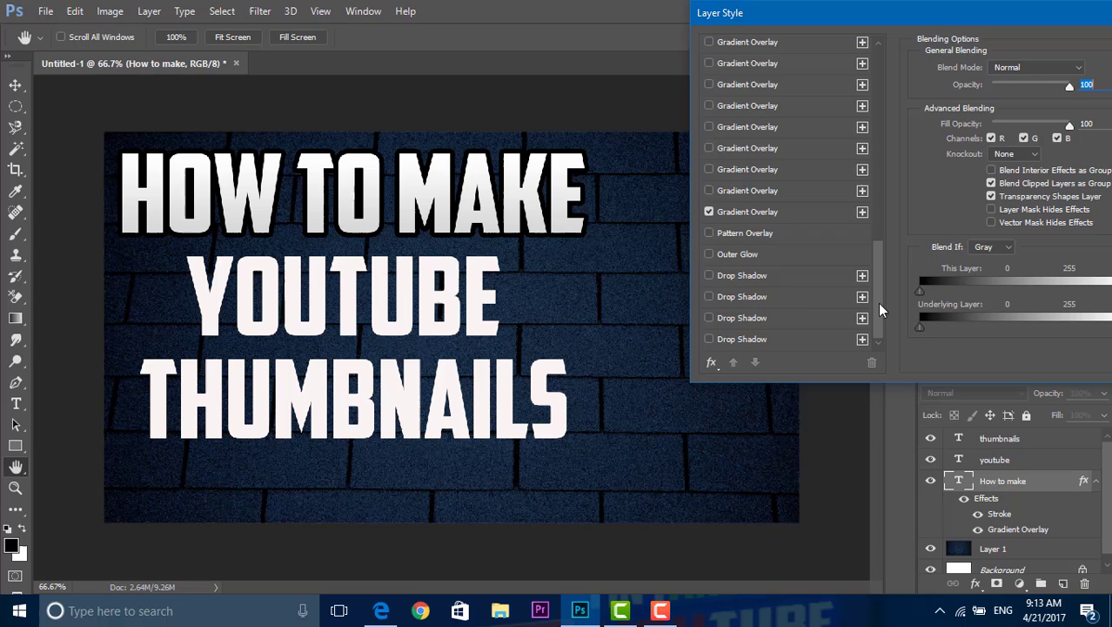
{"action": "left_click", "coordinate": [800, 275]}
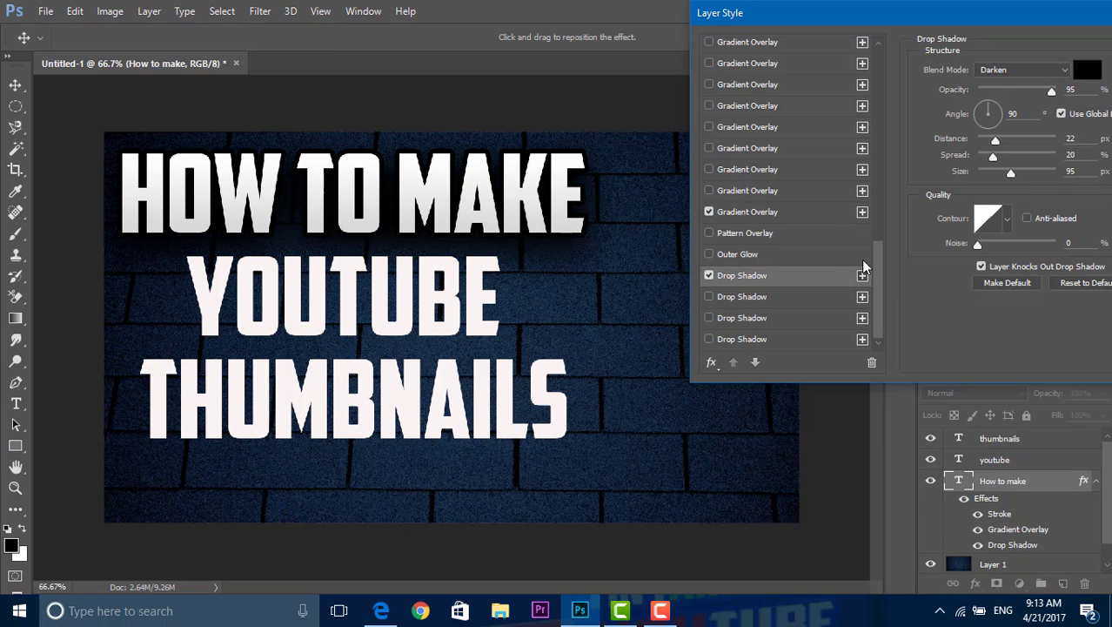
{"action": "left_click_drag", "start_coordinate": [947, 26], "coordinate": [846, 26]}
{"action": "mouse_move", "coordinate": [950, 90]}
{"action": "left_mouse_down"}
{"action": "mouse_move", "coordinate": [876, 94]}
{"action": "mouse_move", "coordinate": [957, 94]}
{"action": "left_mouse_up"}
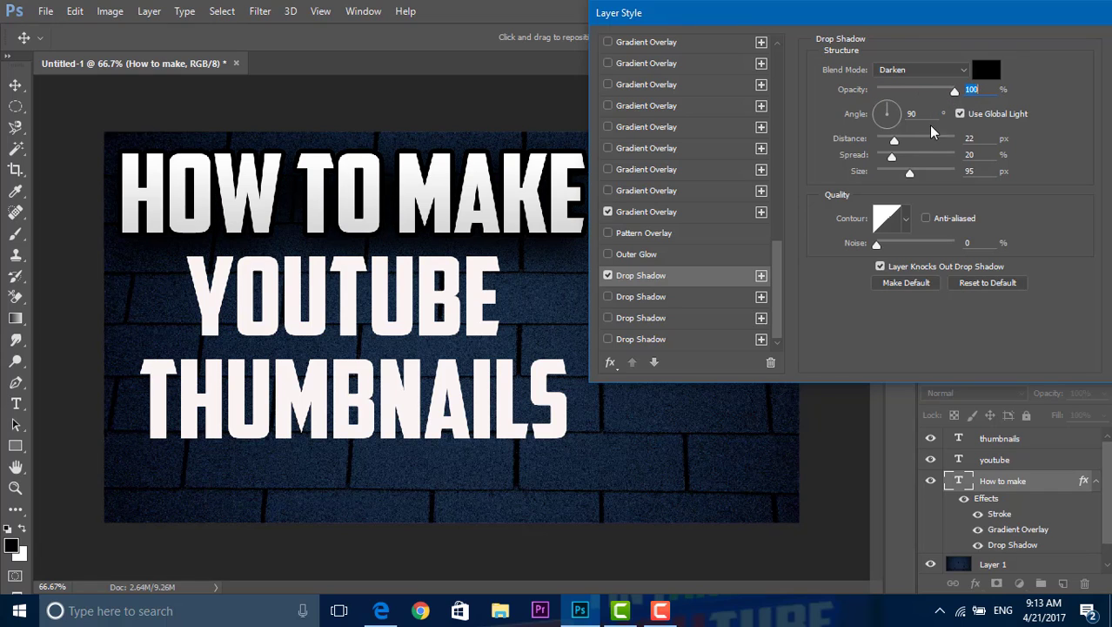
{"action": "left_click_drag", "start_coordinate": [893, 140], "coordinate": [905, 177]}
{"action": "left_click", "coordinate": [892, 166]}
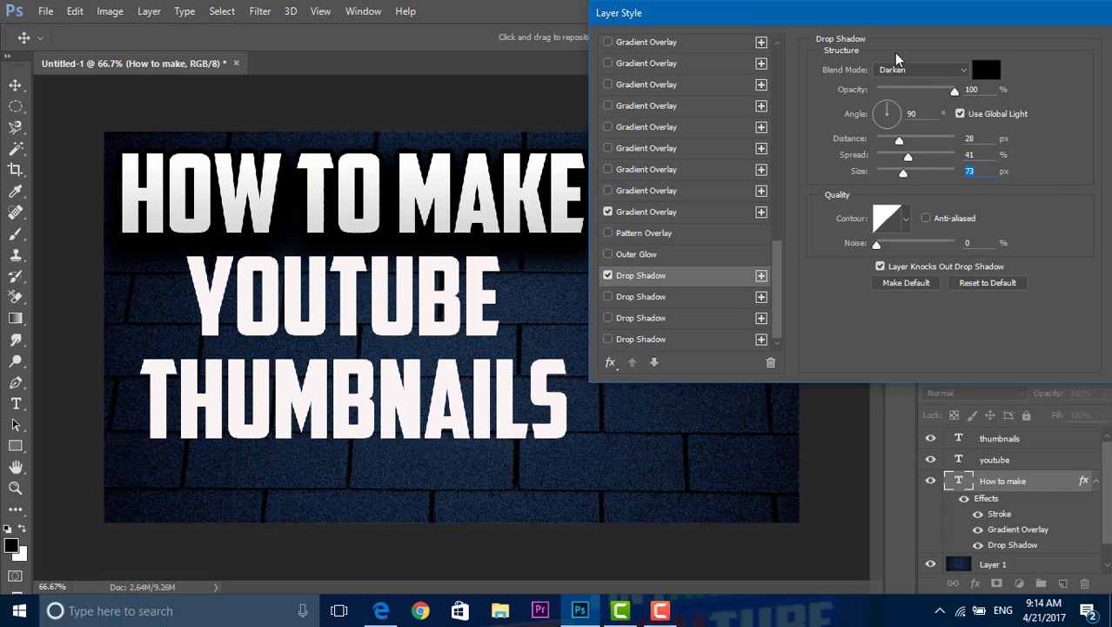
Step: Compare the second Drop Shadow entry on "How to make" with the adjusted first one, keep only the first, and apply the style
{"action": "left_click_drag", "start_coordinate": [876, 23], "coordinate": [867, 27]}
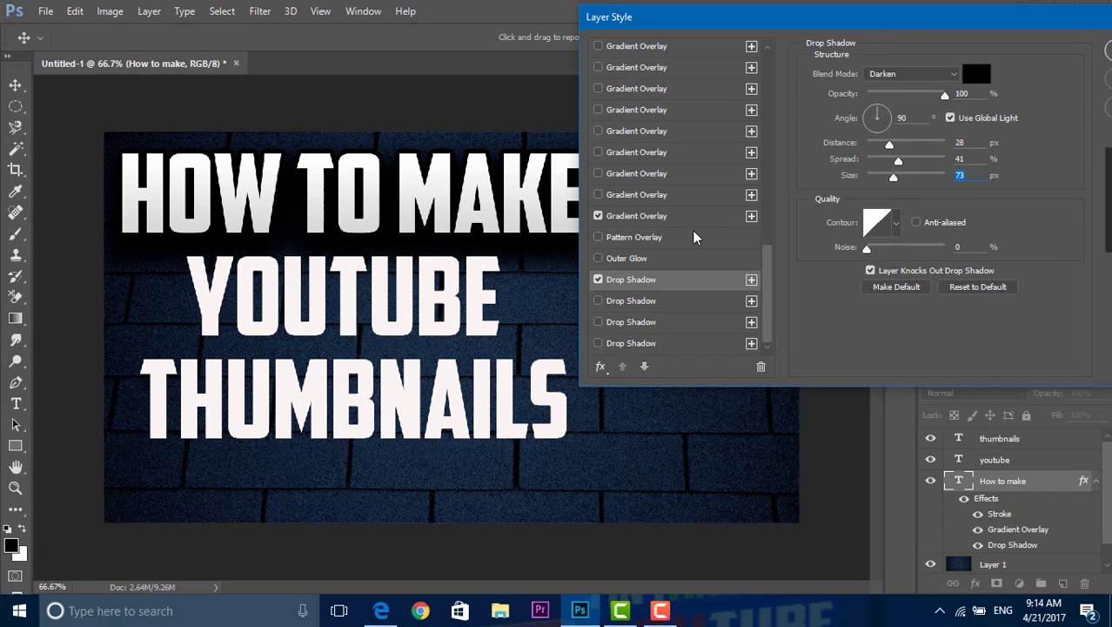
{"action": "left_click", "coordinate": [597, 300]}
{"action": "left_click", "coordinate": [597, 279]}
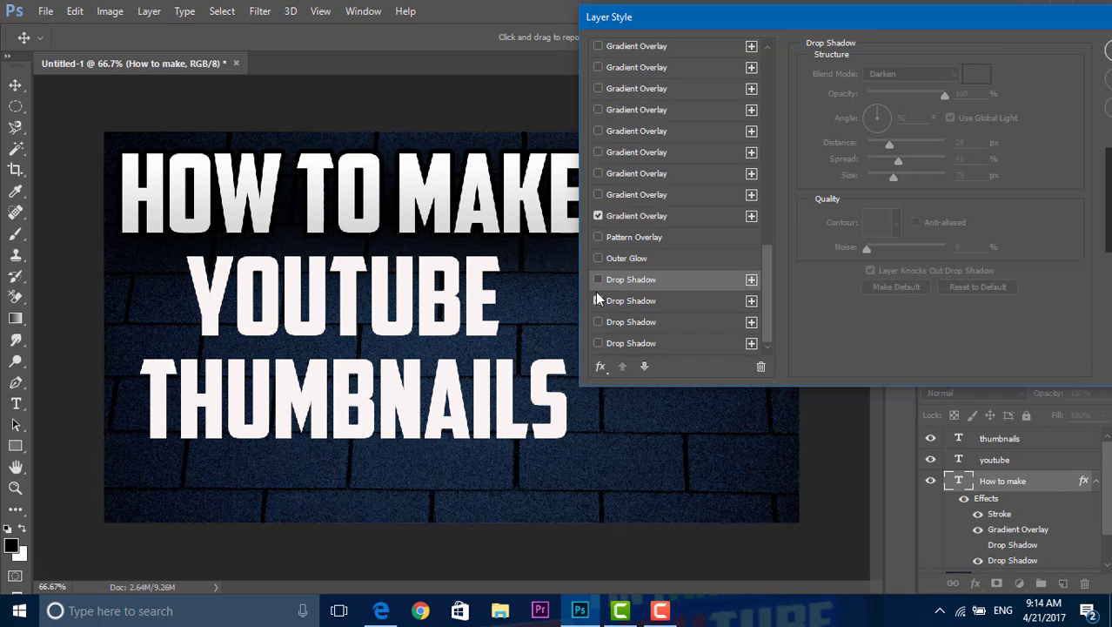
{"action": "left_click", "coordinate": [597, 298]}
{"action": "left_click", "coordinate": [598, 279]}
{"action": "left_click_drag", "start_coordinate": [757, 19], "coordinate": [610, 21]}
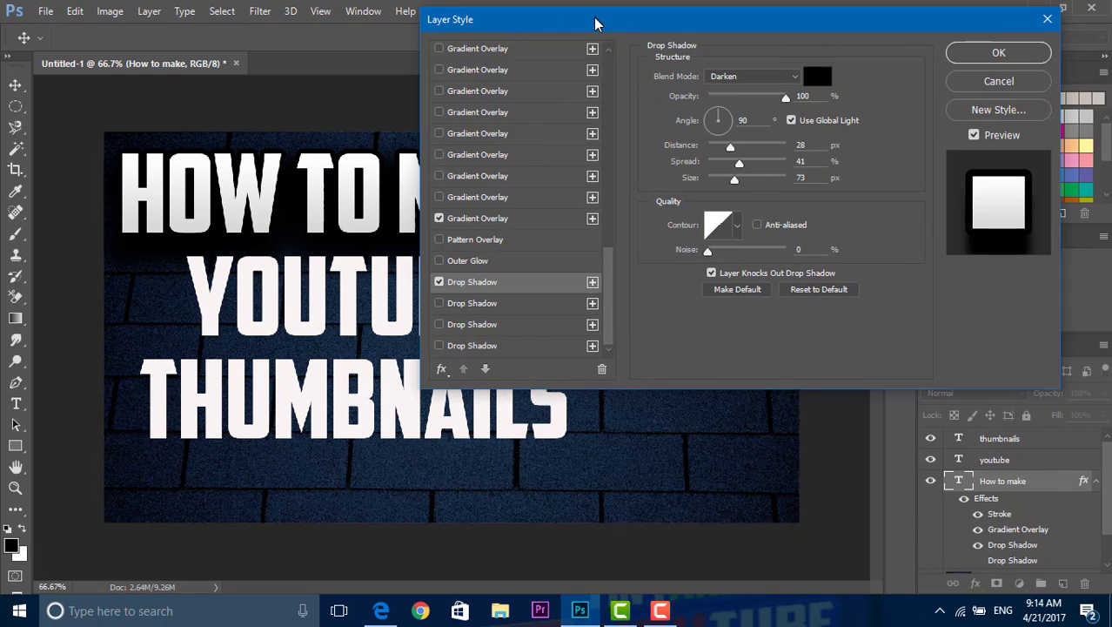
{"action": "left_click", "coordinate": [981, 61]}
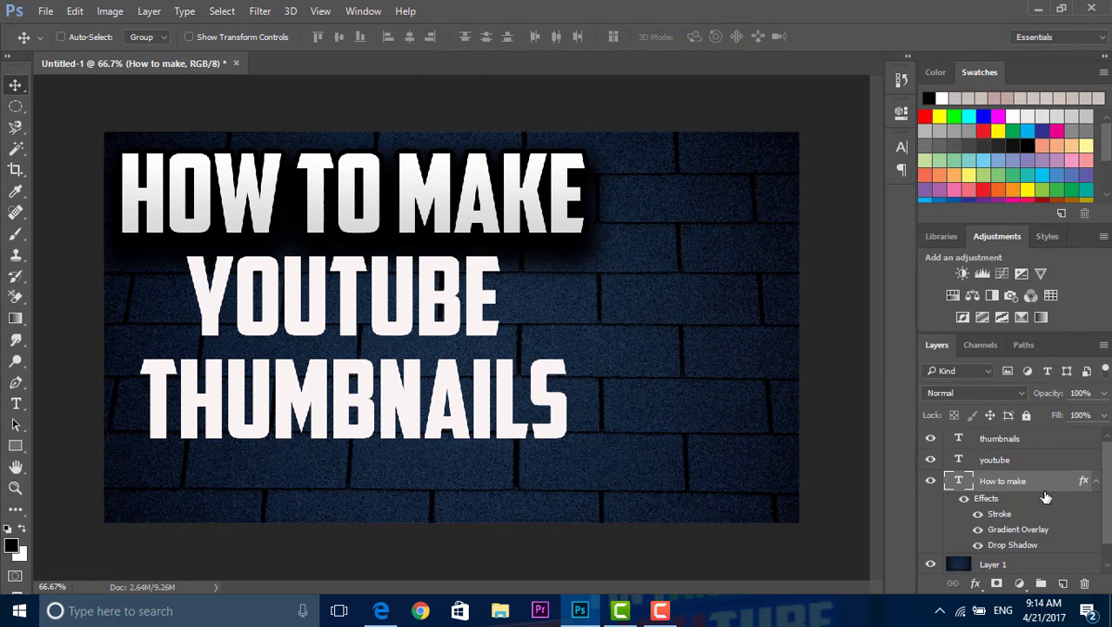
Step: Bring up the blending options of the "youtube" text layer and try the first five Stroke entries, leaving them turned off
{"action": "right_click", "coordinate": [1031, 462]}
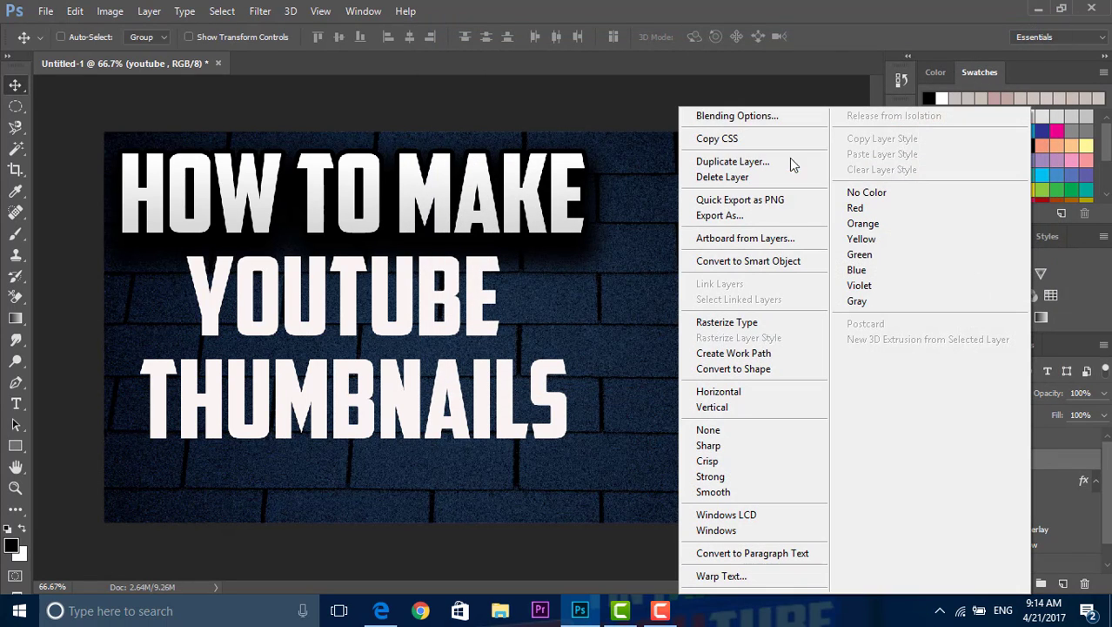
{"action": "left_click", "coordinate": [754, 112]}
{"action": "left_click_drag", "start_coordinate": [577, 24], "coordinate": [660, 24]}
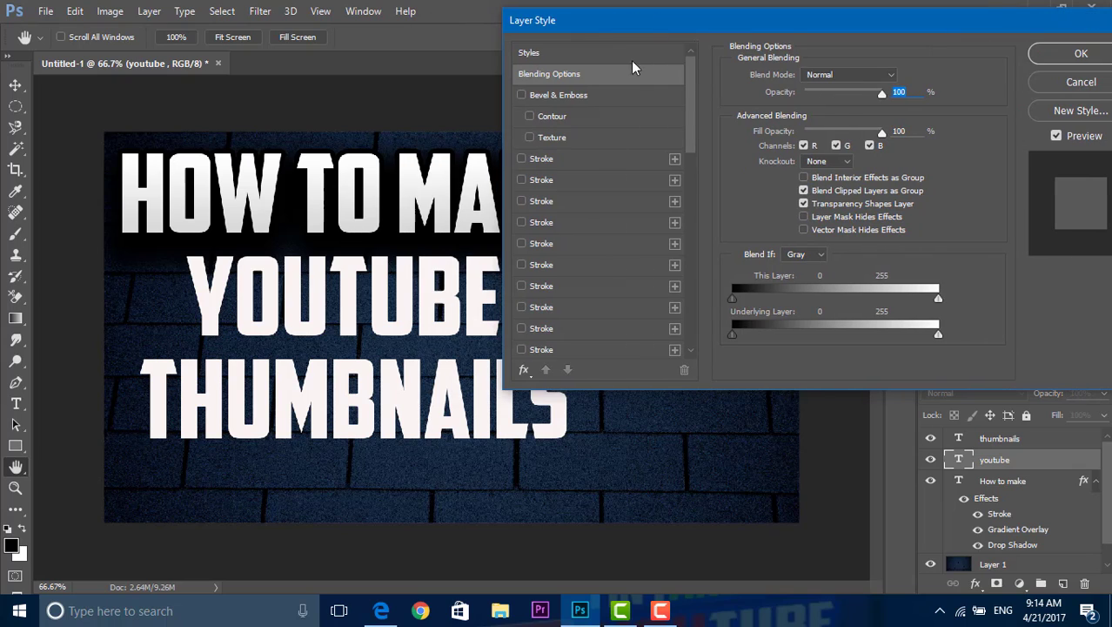
{"action": "left_click", "coordinate": [521, 158]}
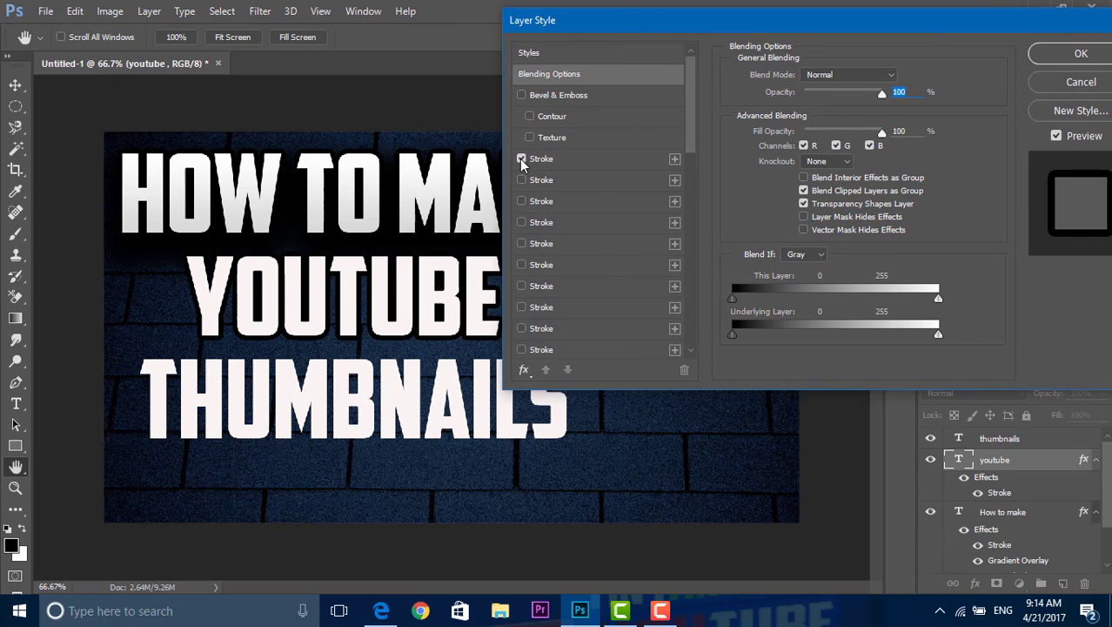
{"action": "left_click", "coordinate": [521, 160]}
{"action": "left_click", "coordinate": [522, 180]}
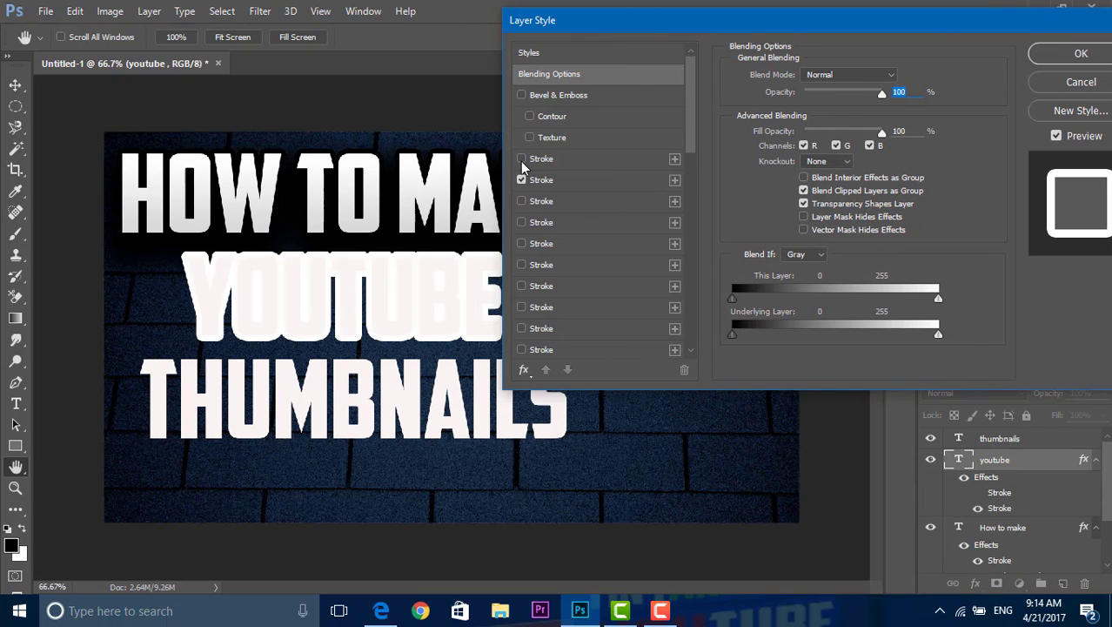
{"action": "left_click", "coordinate": [521, 181]}
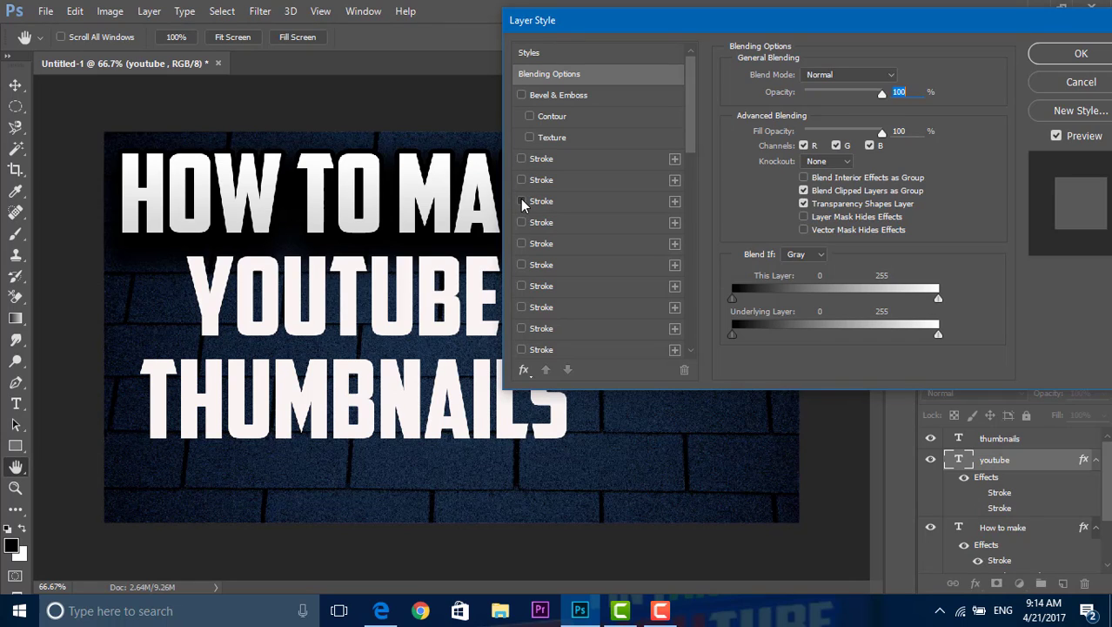
{"action": "left_click", "coordinate": [521, 201]}
{"action": "left_click", "coordinate": [521, 201]}
{"action": "left_click", "coordinate": [521, 222]}
{"action": "left_click", "coordinate": [521, 221]}
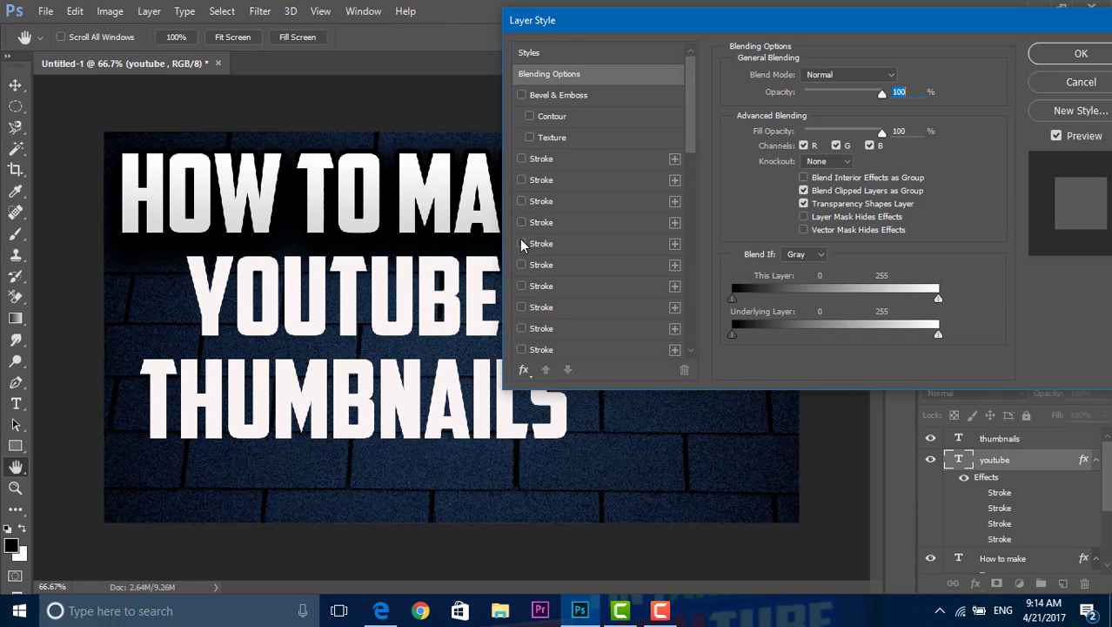
{"action": "left_click", "coordinate": [522, 244]}
{"action": "left_click", "coordinate": [521, 243]}
Step: Enable the sixth Stroke entry, a black outline, on the "youtube" text after comparing it with the seventh
{"action": "left_click", "coordinate": [521, 265]}
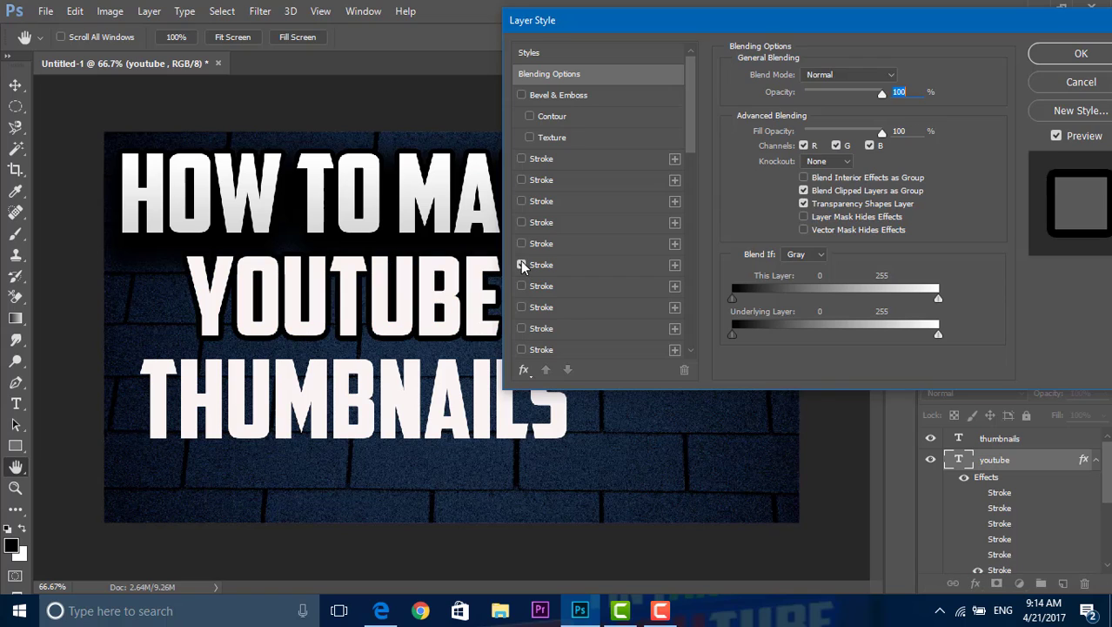
{"action": "left_click", "coordinate": [521, 264]}
{"action": "left_click", "coordinate": [521, 286]}
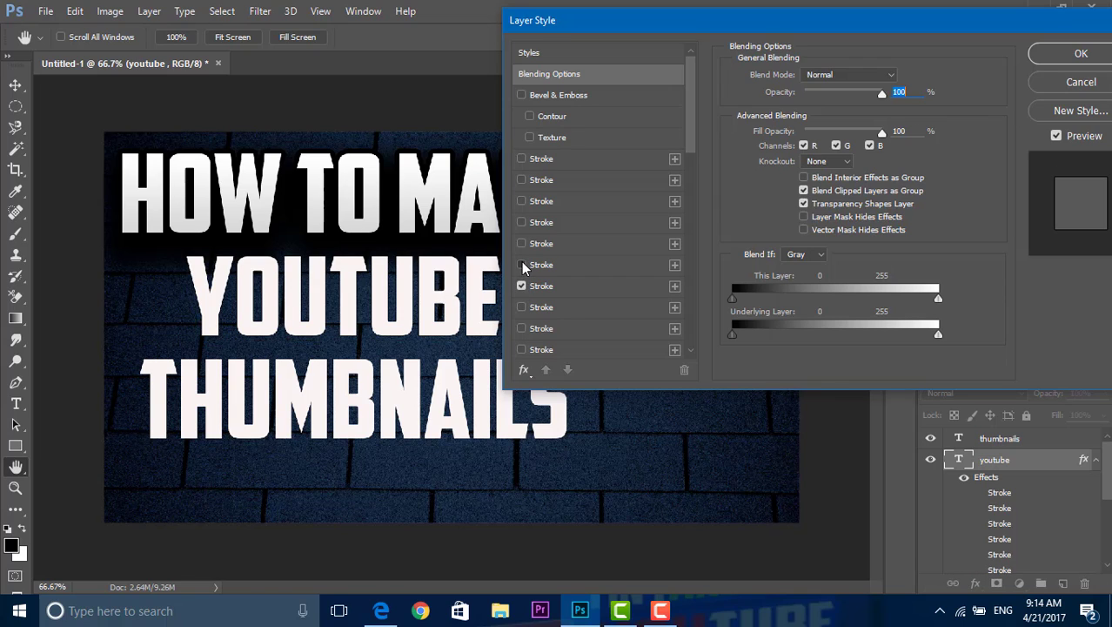
{"action": "left_click", "coordinate": [521, 265]}
{"action": "left_click", "coordinate": [521, 286]}
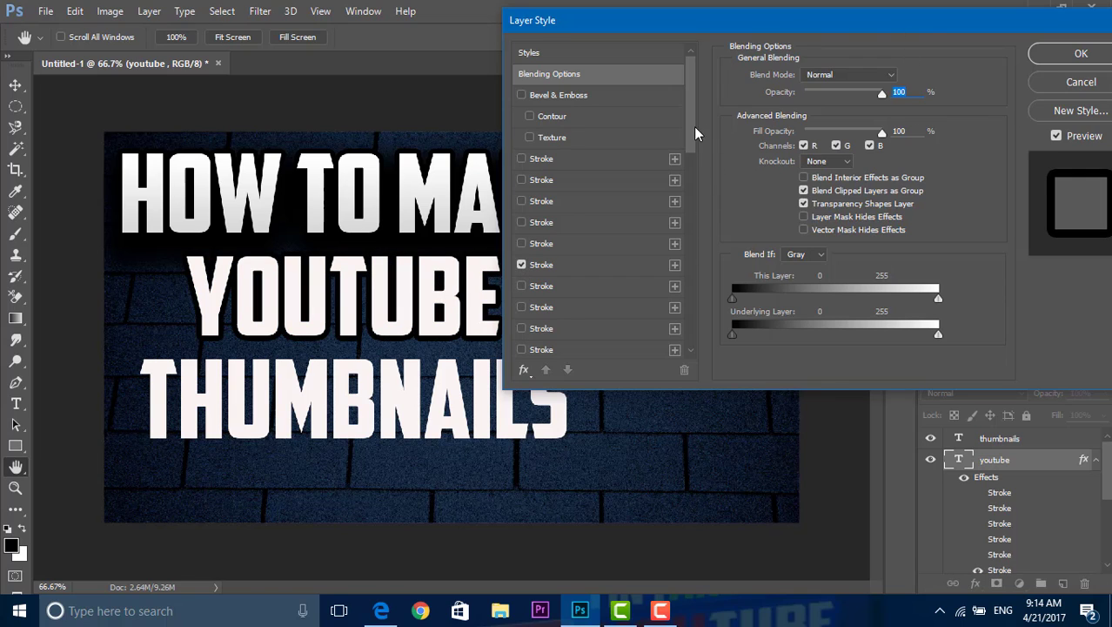
Step: Try the Inner Glow and the last Gradient Overlay entry on the "youtube" text, leaving both turned off
{"action": "left_click_drag", "start_coordinate": [696, 134], "coordinate": [691, 208]}
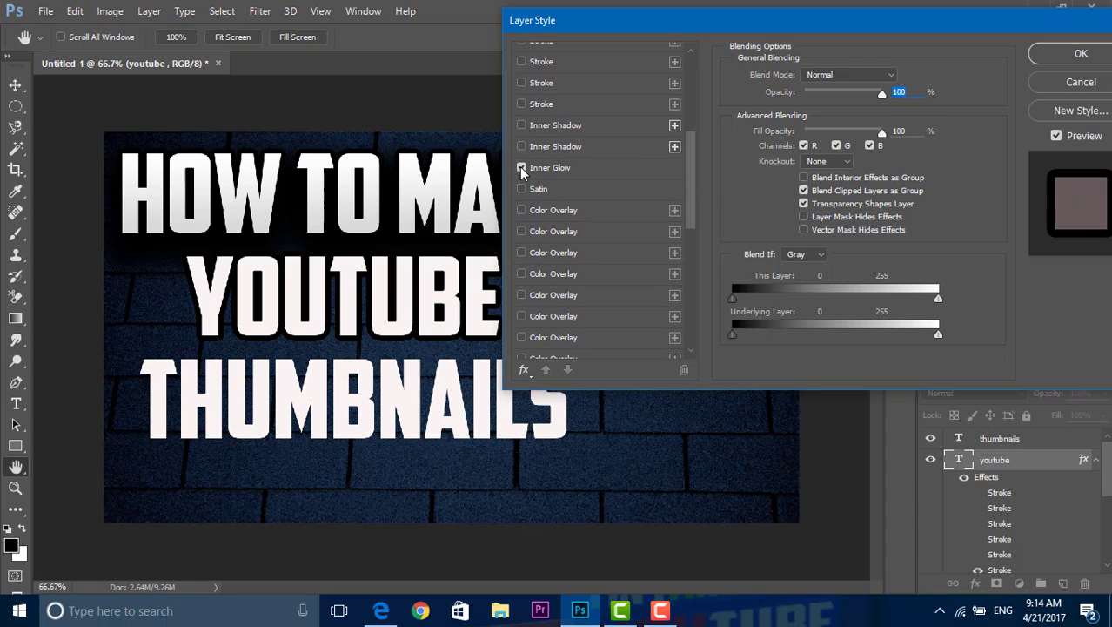
{"action": "left_click_drag", "start_coordinate": [693, 209], "coordinate": [699, 336]}
{"action": "left_click", "coordinate": [521, 228]}
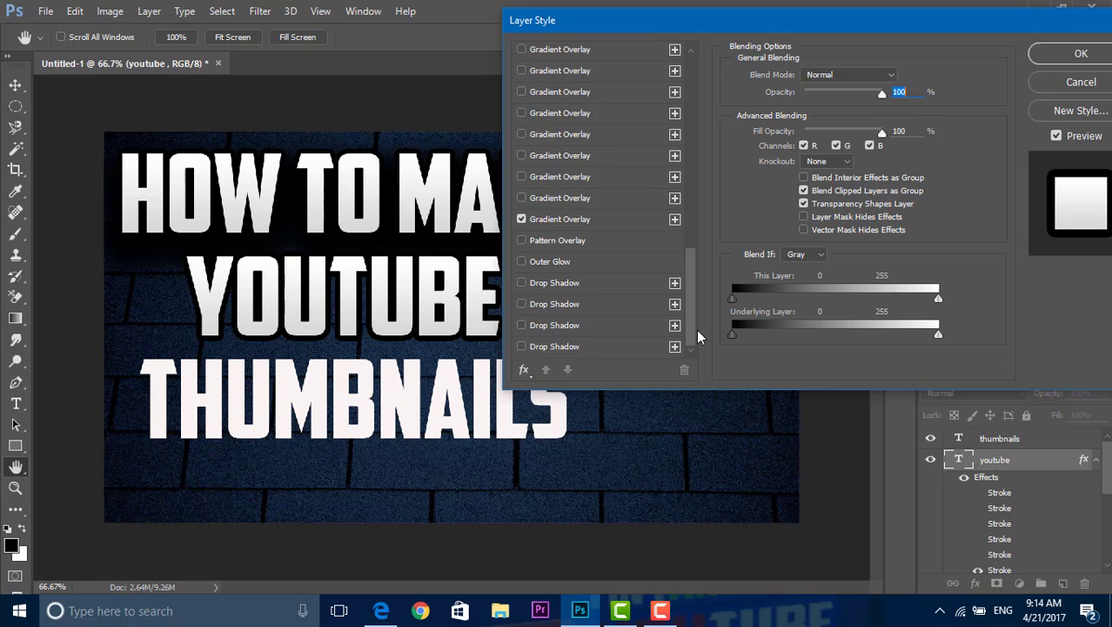
{"action": "left_click", "coordinate": [522, 219]}
{"action": "left_click_drag", "start_coordinate": [692, 281], "coordinate": [671, 121]}
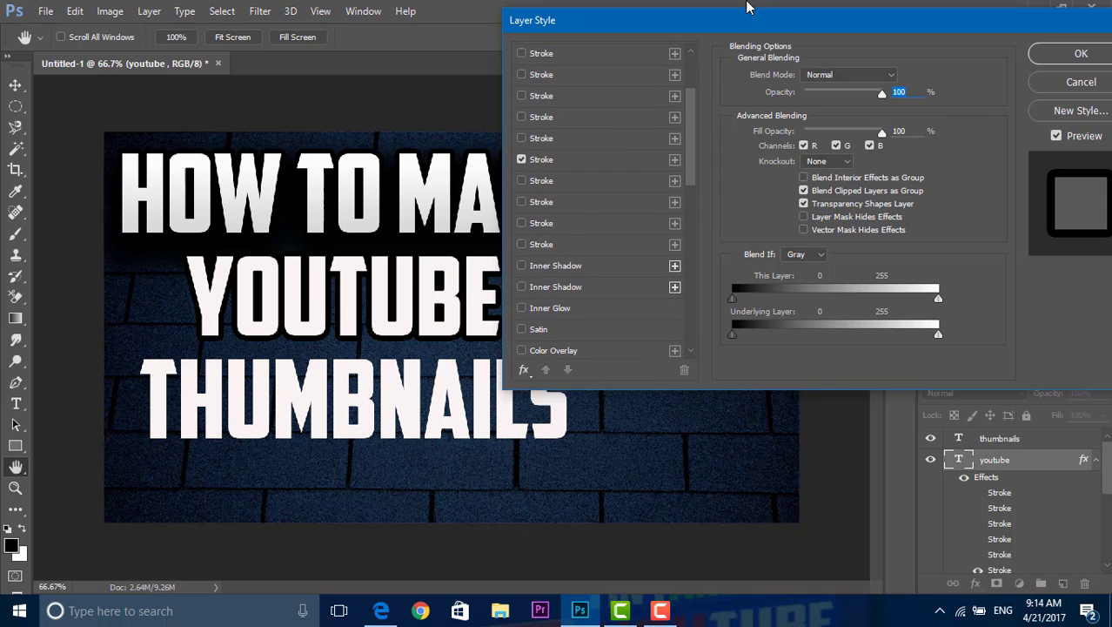
Step: Enable the first Drop Shadow entry on the "youtube" text, apply the style, and collapse the effects lists of both styled text layers
{"action": "left_click_drag", "start_coordinate": [688, 163], "coordinate": [710, 306]}
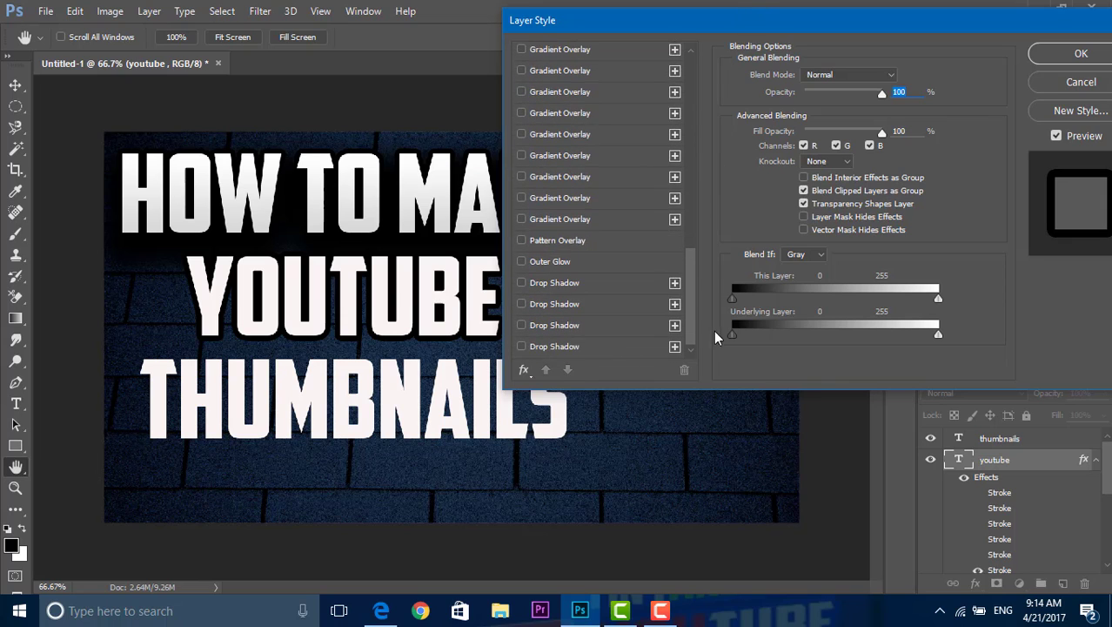
{"action": "left_click", "coordinate": [521, 262]}
{"action": "left_click", "coordinate": [521, 262]}
{"action": "left_click", "coordinate": [521, 283]}
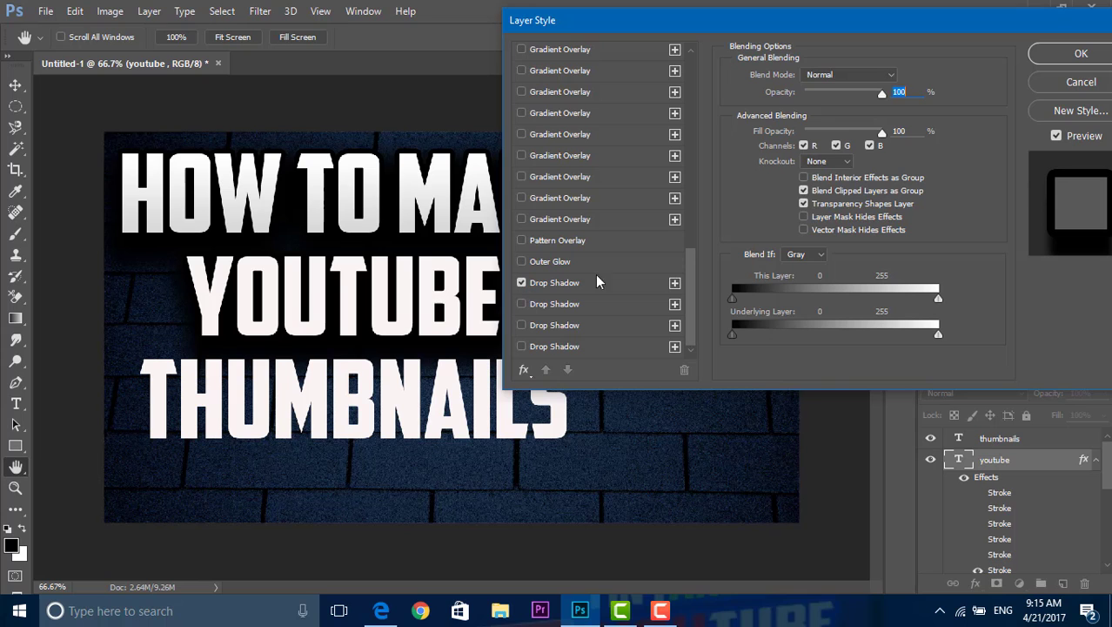
{"action": "left_click_drag", "start_coordinate": [717, 34], "coordinate": [625, 65]}
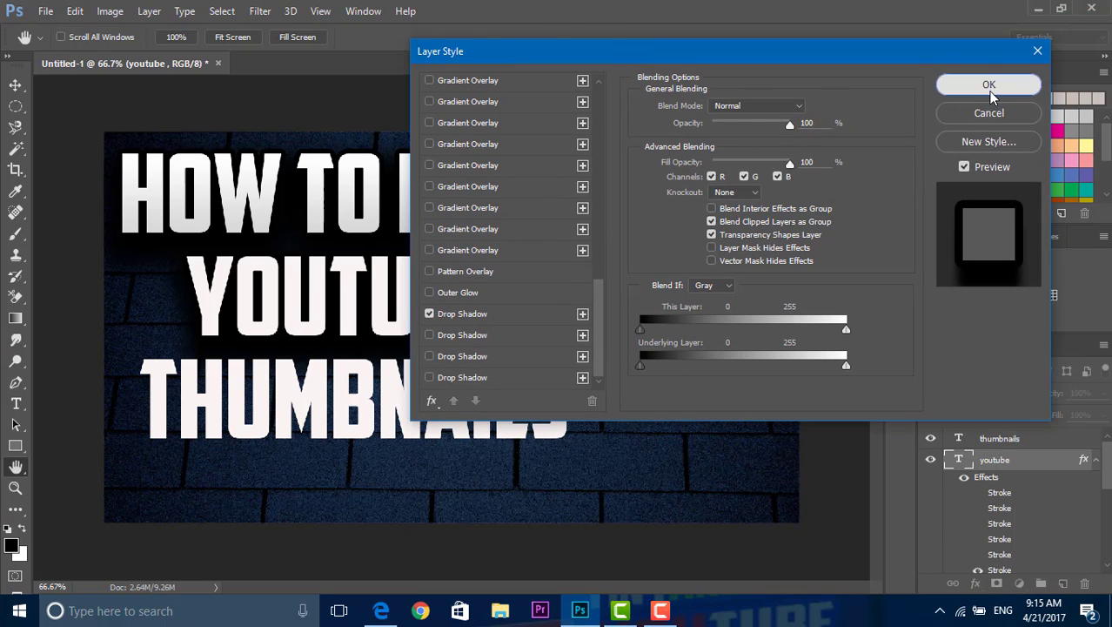
{"action": "left_click", "coordinate": [989, 83]}
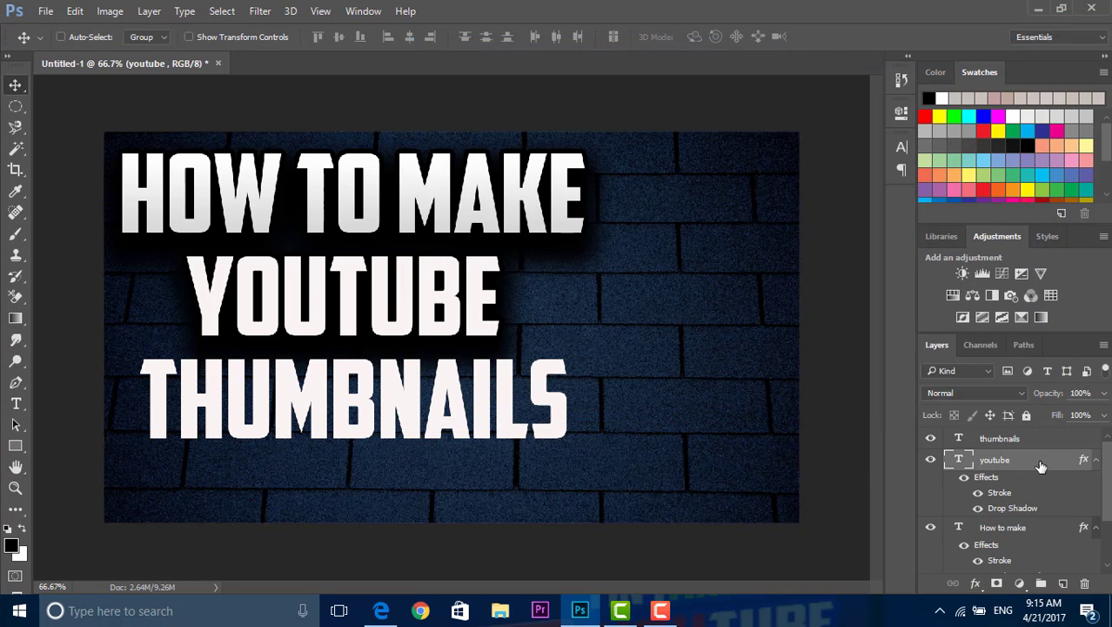
{"action": "left_click", "coordinate": [1095, 460]}
{"action": "left_click", "coordinate": [1095, 480]}
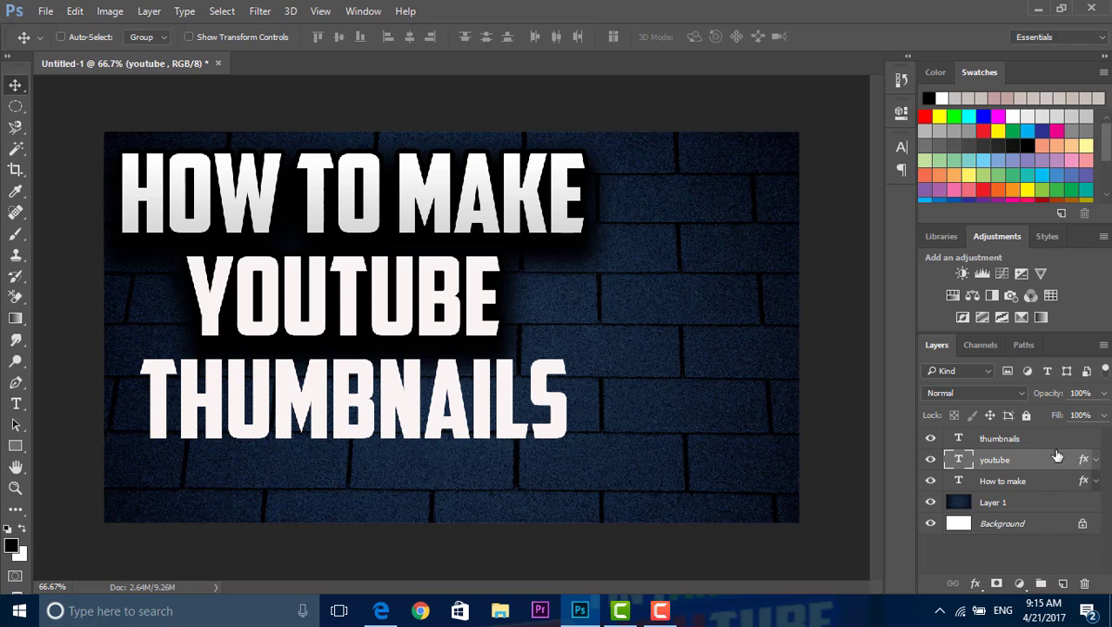
Step: Enable the first Stroke entry, a black outline, and the first Drop Shadow entry on the "thumbnails" text layer
{"action": "right_click", "coordinate": [1037, 438]}
{"action": "left_click", "coordinate": [782, 110]}
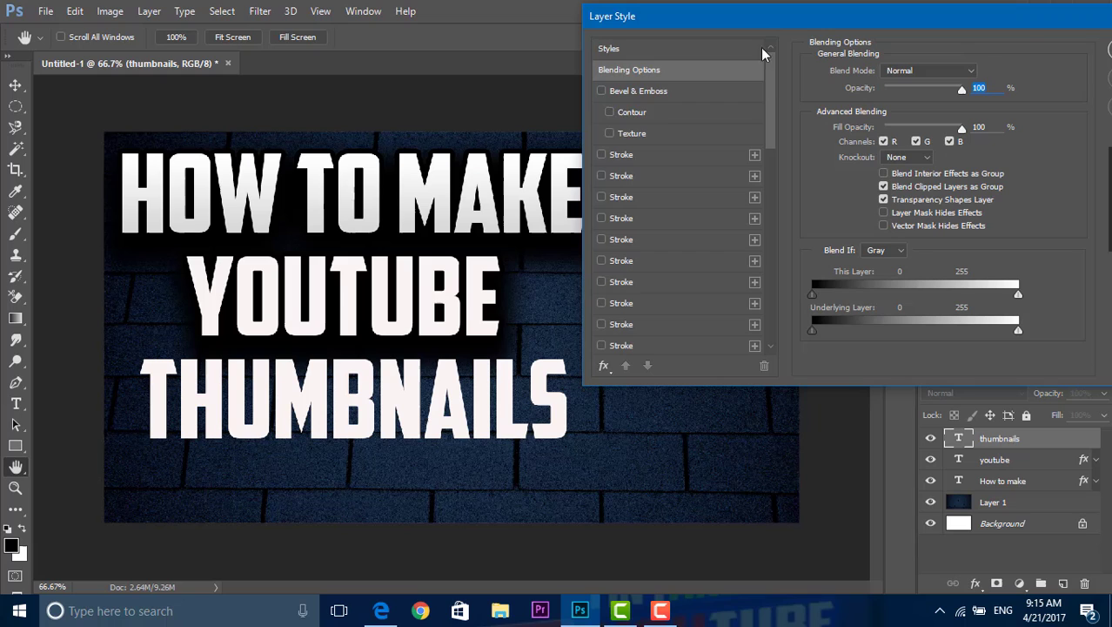
{"action": "left_click_drag", "start_coordinate": [762, 54], "coordinate": [775, 249]}
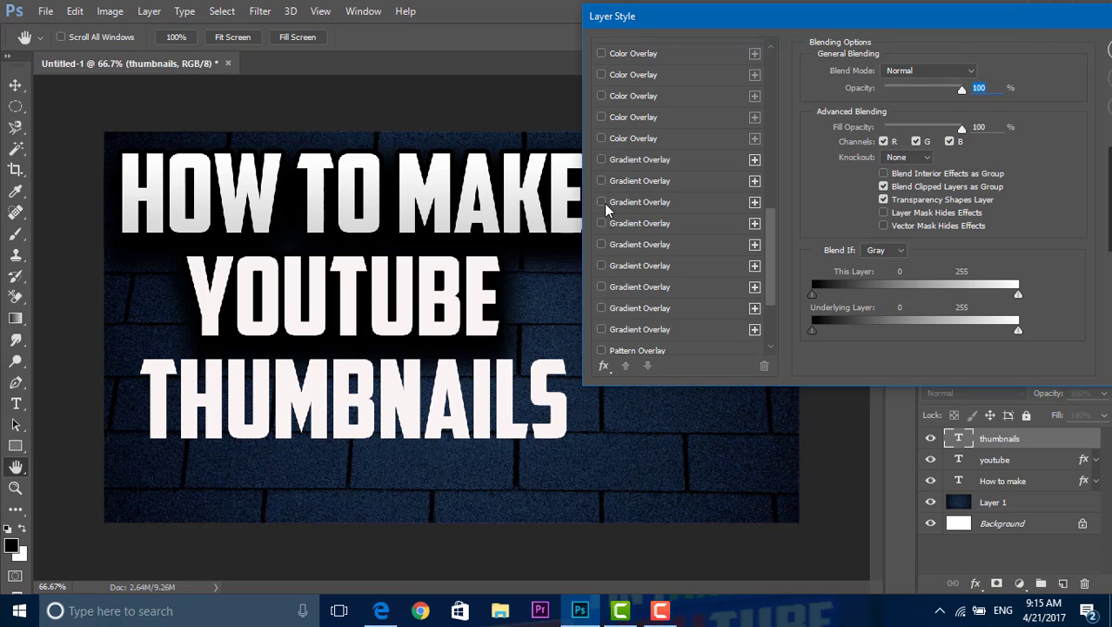
{"action": "mouse_move", "coordinate": [766, 244]}
{"action": "left_mouse_down"}
{"action": "mouse_move", "coordinate": [769, 253]}
{"action": "mouse_move", "coordinate": [766, 103]}
{"action": "mouse_move", "coordinate": [782, 290]}
{"action": "left_mouse_up"}
{"action": "left_click", "coordinate": [600, 94]}
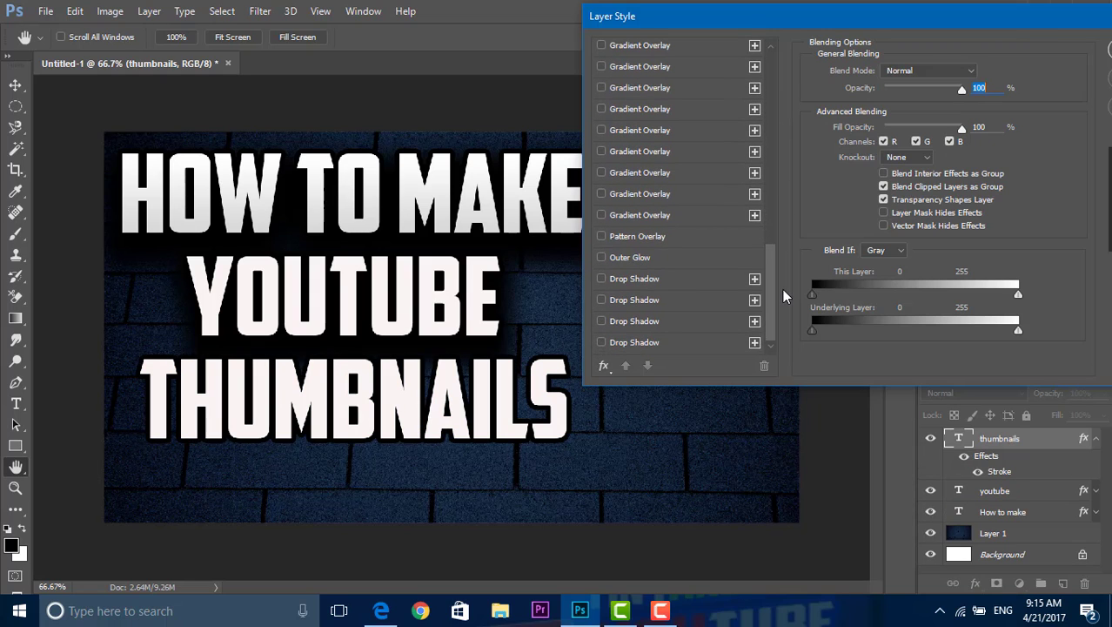
{"action": "left_click", "coordinate": [602, 278]}
{"action": "left_click", "coordinate": [662, 278]}
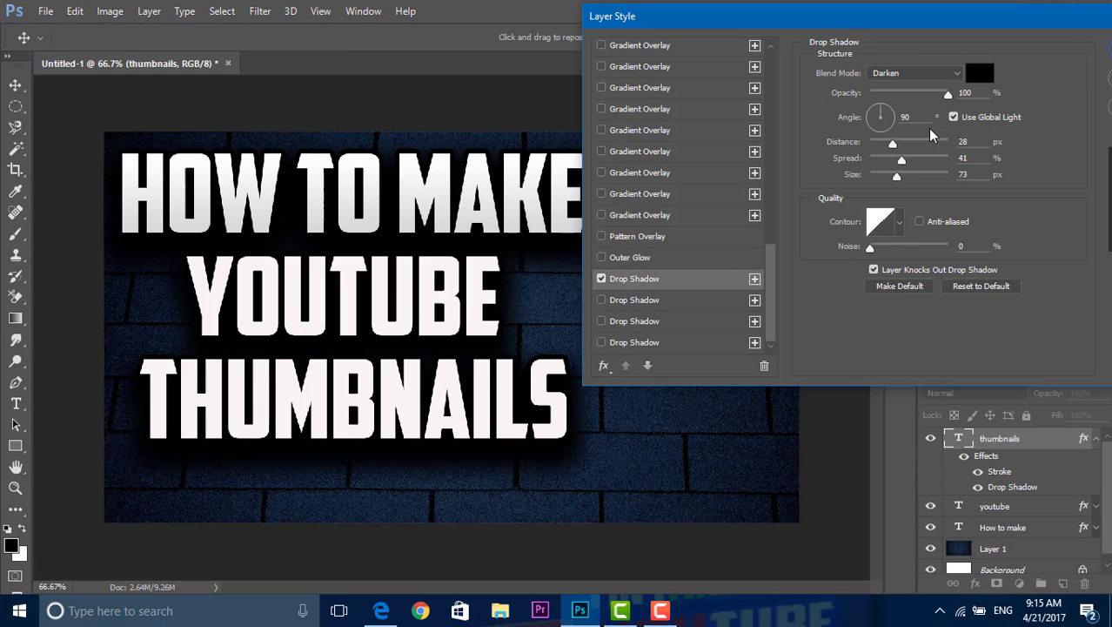
Step: Add Bevel & Emboss with Contour turned off to the "thumbnails" text and apply the style
{"action": "left_click_drag", "start_coordinate": [768, 252], "coordinate": [742, 54]}
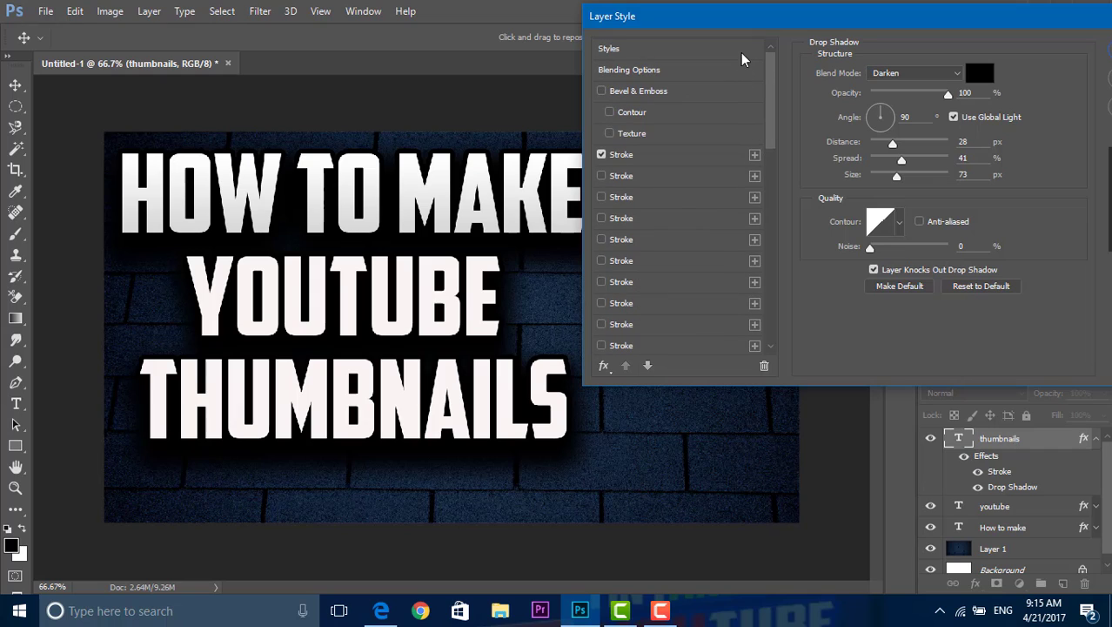
{"action": "left_click", "coordinate": [756, 114]}
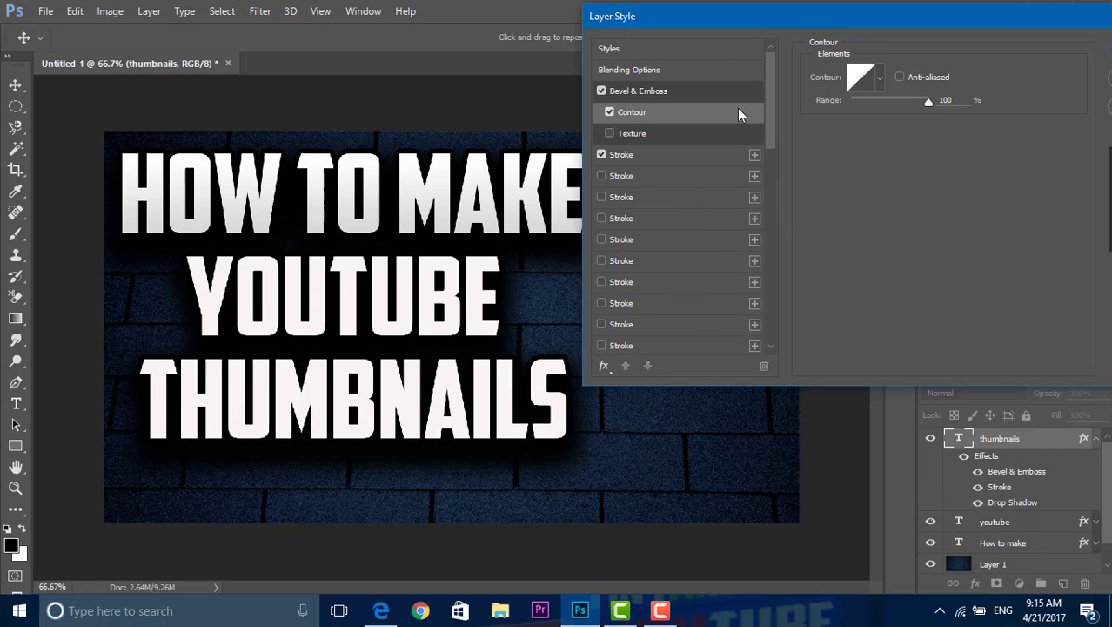
{"action": "left_click", "coordinate": [610, 113]}
{"action": "mouse_move", "coordinate": [770, 138]}
{"action": "left_mouse_down"}
{"action": "mouse_move", "coordinate": [799, 304]}
{"action": "mouse_move", "coordinate": [780, 311]}
{"action": "left_mouse_up"}
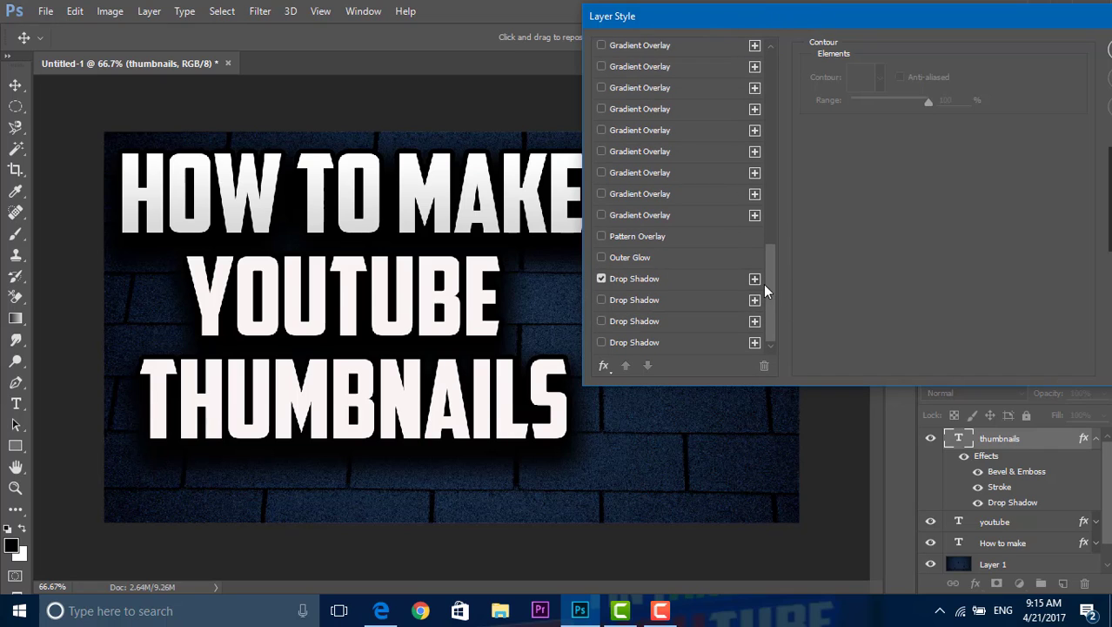
{"action": "left_click_drag", "start_coordinate": [766, 291], "coordinate": [747, 67]}
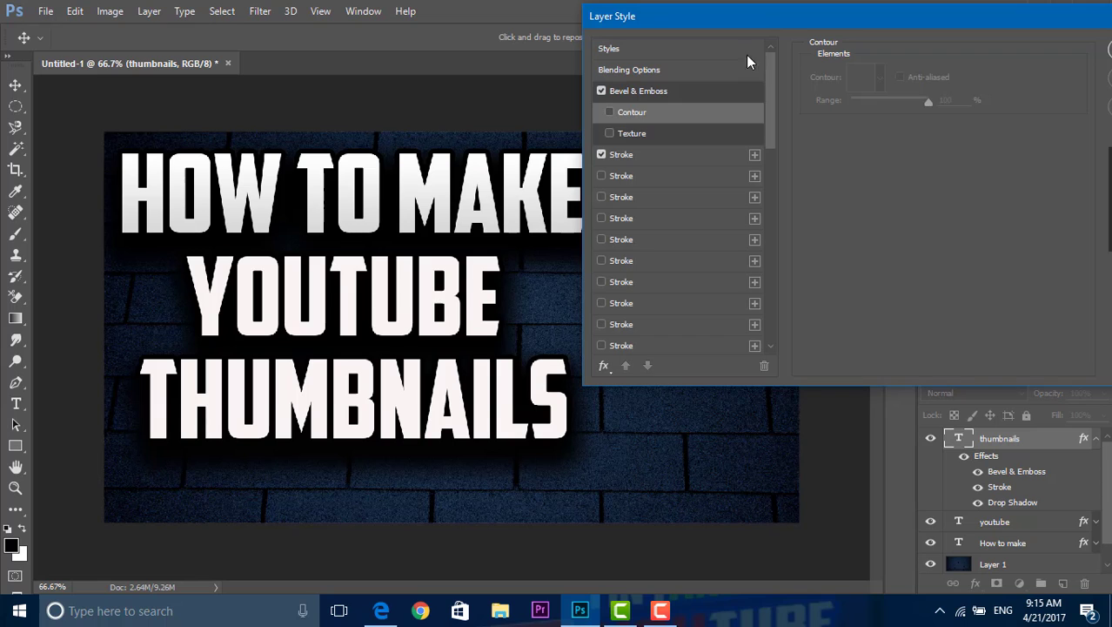
{"action": "left_click_drag", "start_coordinate": [771, 14], "coordinate": [394, 9]}
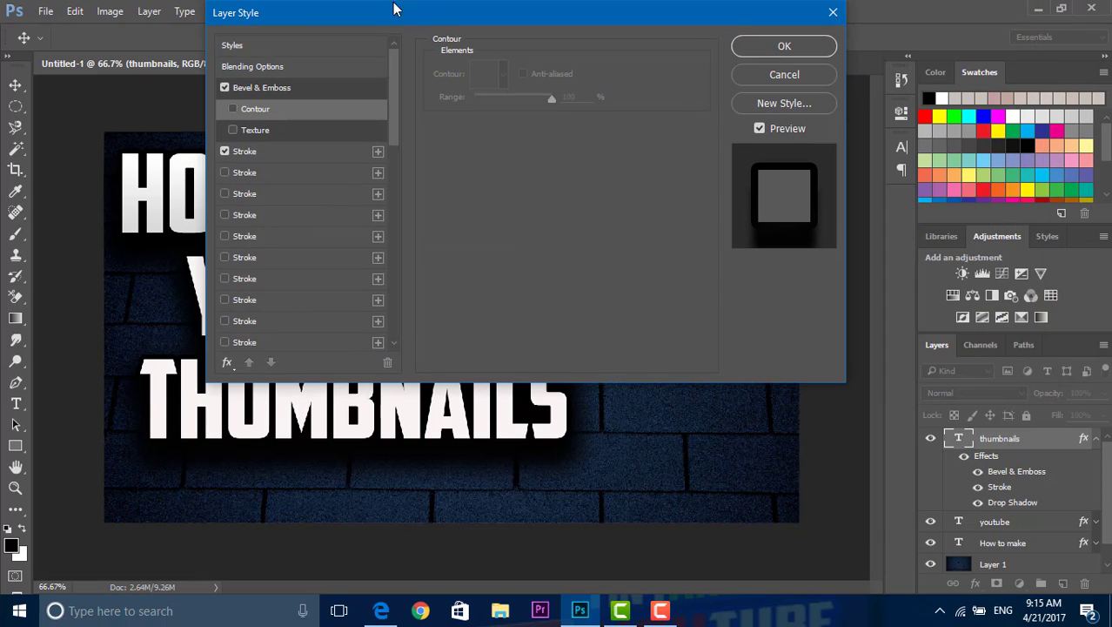
{"action": "left_click", "coordinate": [753, 54]}
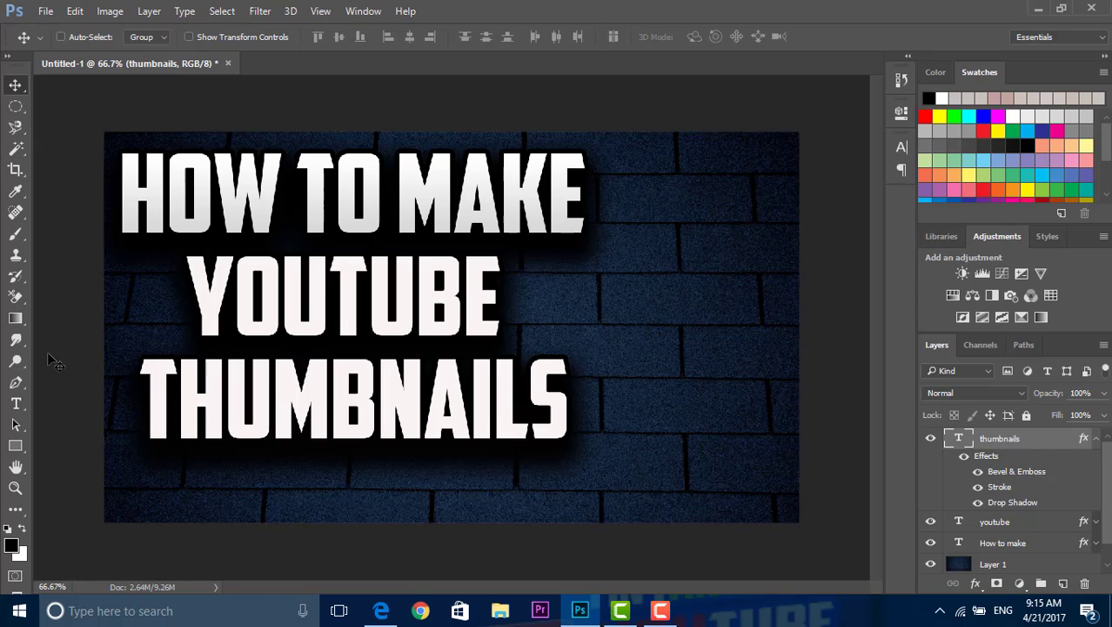
Step: Recolor only the letters "tube" in the "youtube" text to red (f20000) and commit the edit
{"action": "left_click", "coordinate": [16, 402]}
{"action": "left_click_drag", "start_coordinate": [185, 310], "coordinate": [318, 311]}
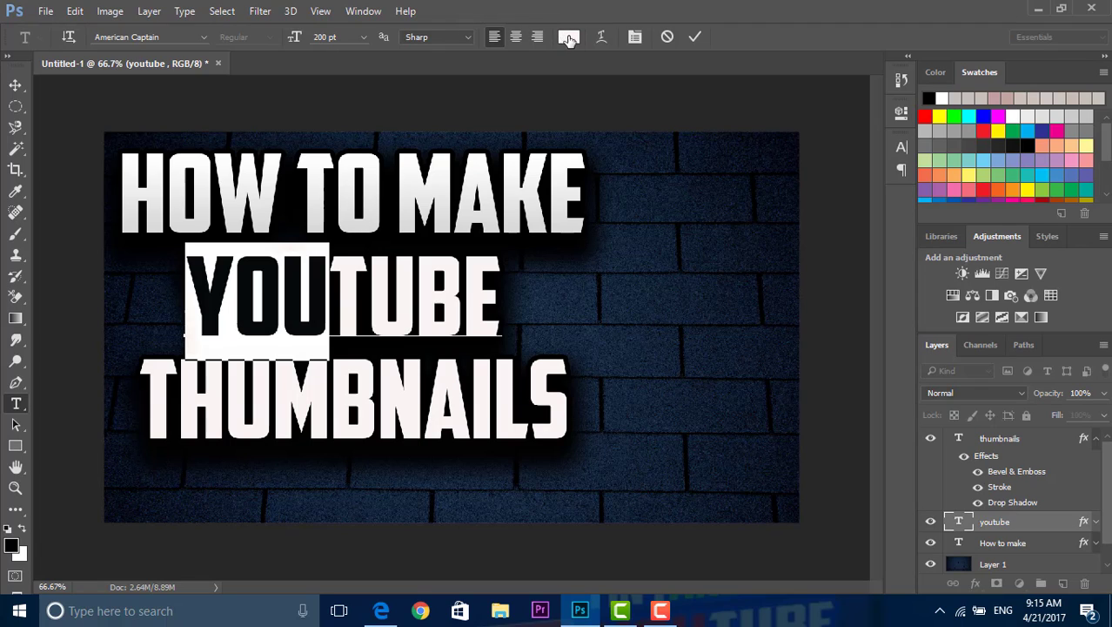
{"action": "left_click", "coordinate": [502, 270]}
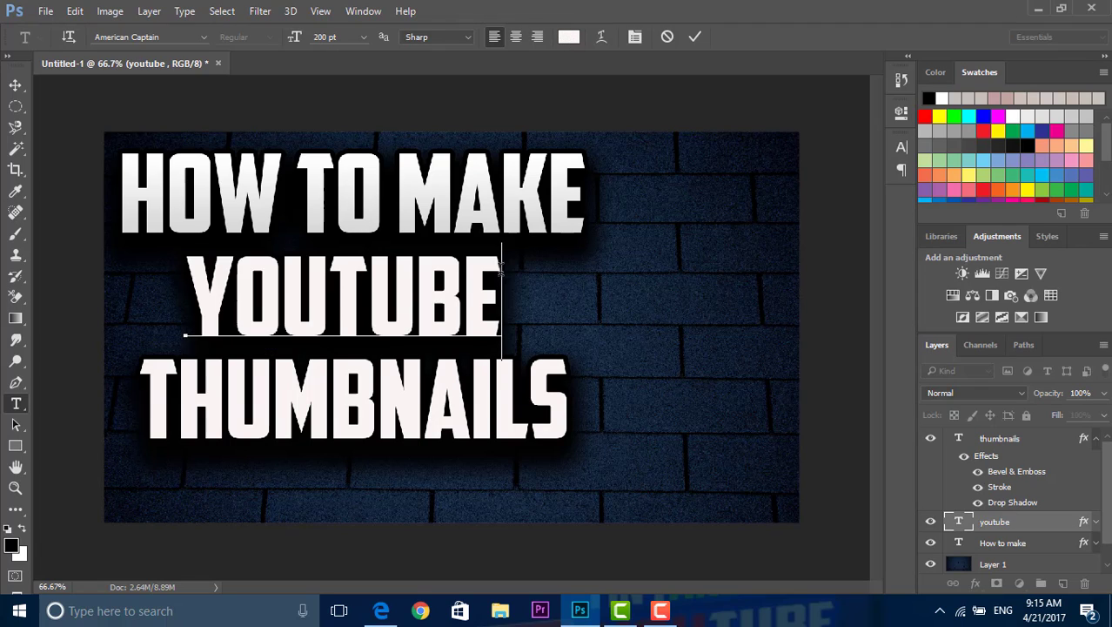
{"action": "double_click", "coordinate": [415, 275]}
{"action": "left_click_drag", "start_coordinate": [502, 295], "coordinate": [329, 298]}
{"action": "left_click", "coordinate": [569, 37]}
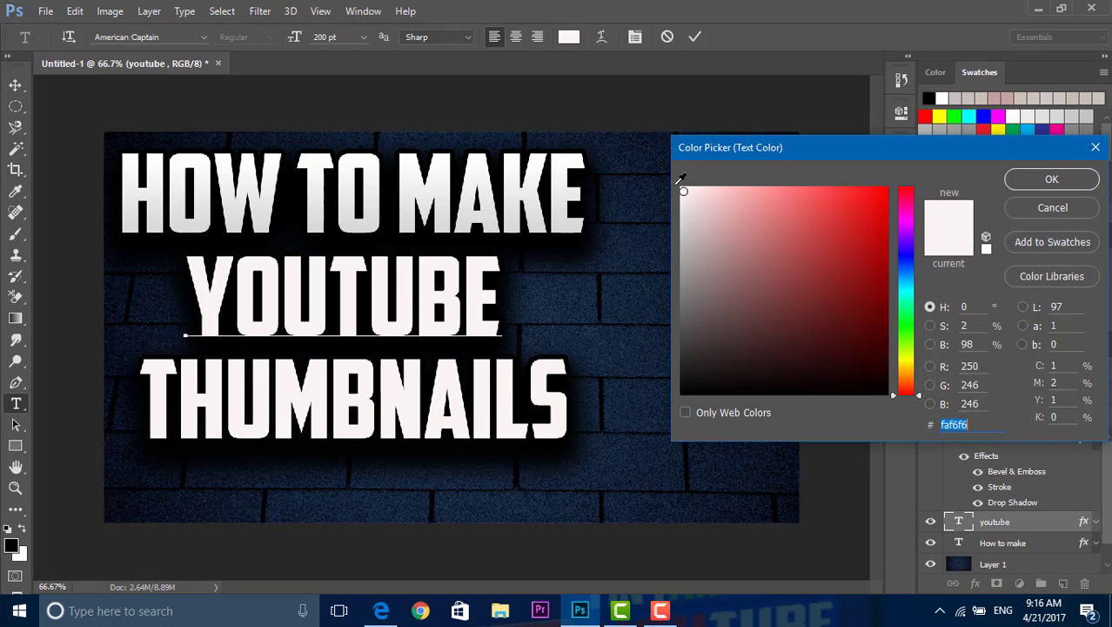
{"action": "left_click", "coordinate": [886, 197]}
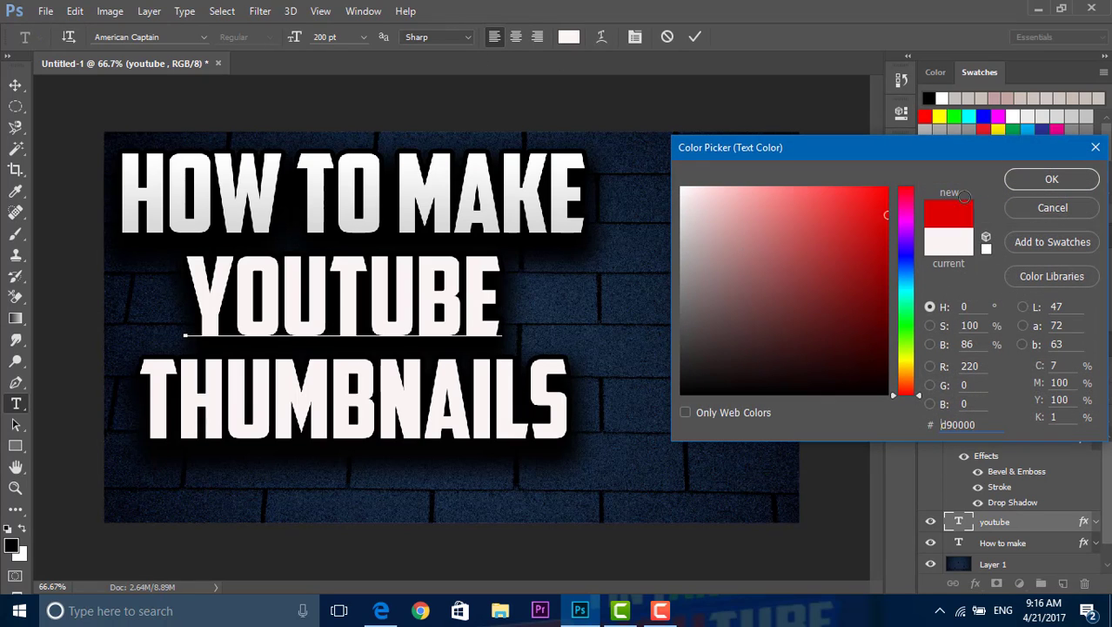
{"action": "left_click", "coordinate": [1083, 185]}
{"action": "key", "text": "ctrl+Return"}
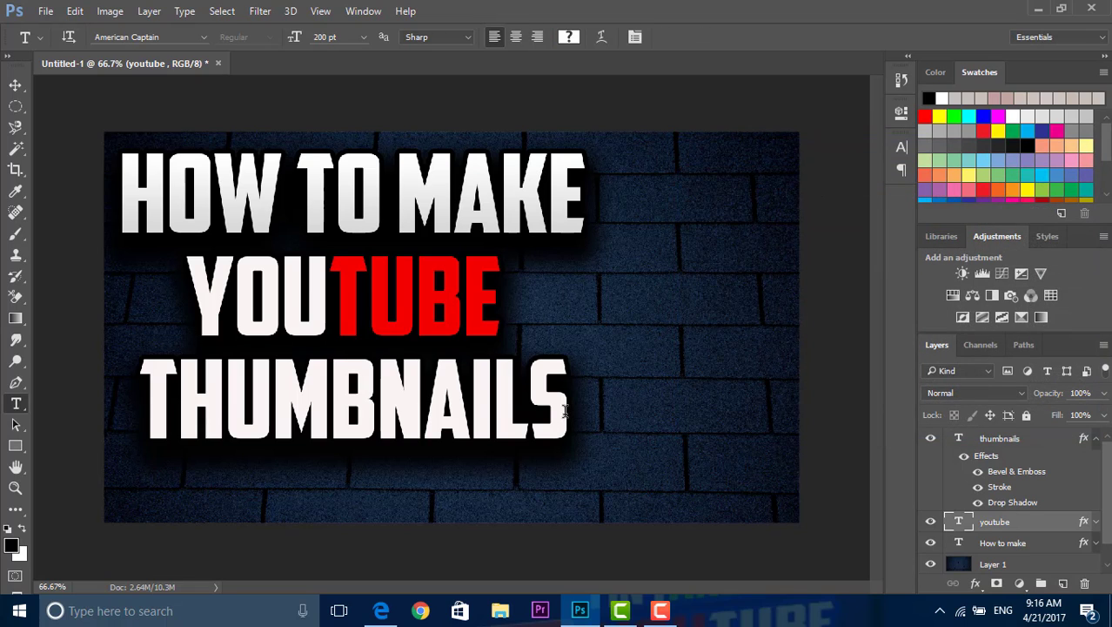
Step: Recolor the whole "thumbnails" text to bright yellow-green (dbff11), after trying black and blue, and commit the edit
{"action": "left_click_drag", "start_coordinate": [566, 411], "coordinate": [152, 418]}
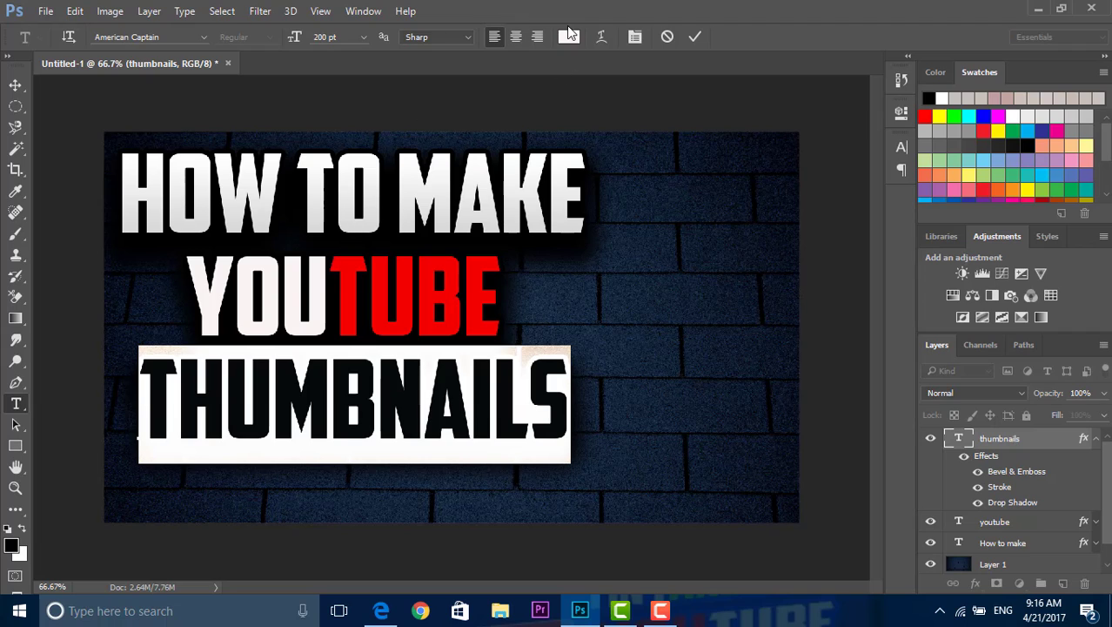
{"action": "left_click", "coordinate": [569, 36]}
{"action": "left_click_drag", "start_coordinate": [840, 272], "coordinate": [878, 436]}
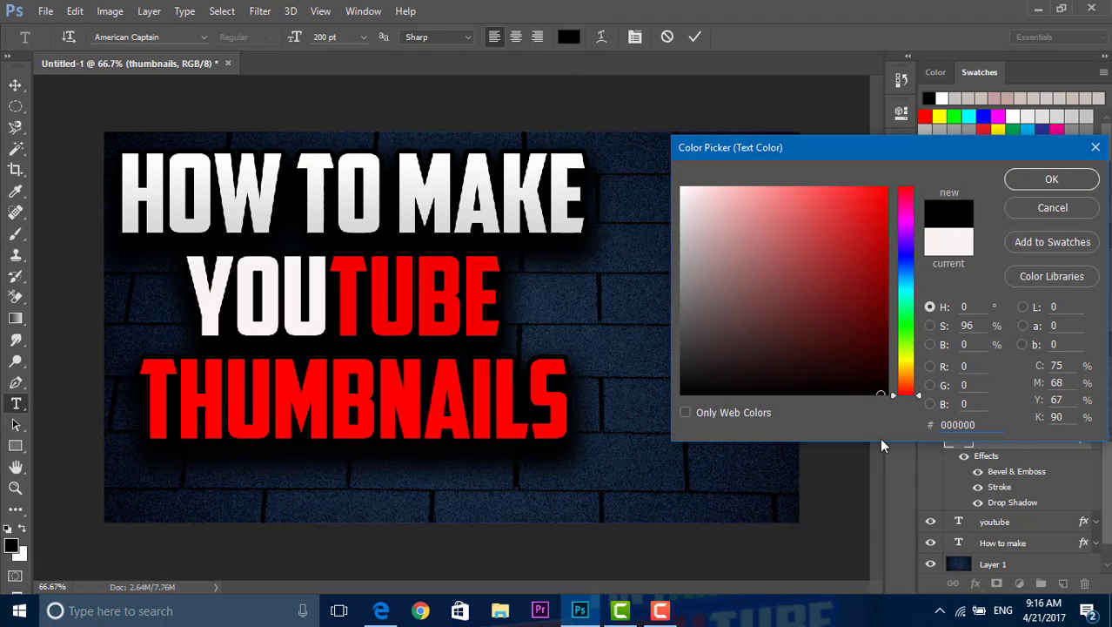
{"action": "left_click", "coordinate": [907, 274]}
{"action": "left_click", "coordinate": [824, 190]}
{"action": "left_click", "coordinate": [825, 263]}
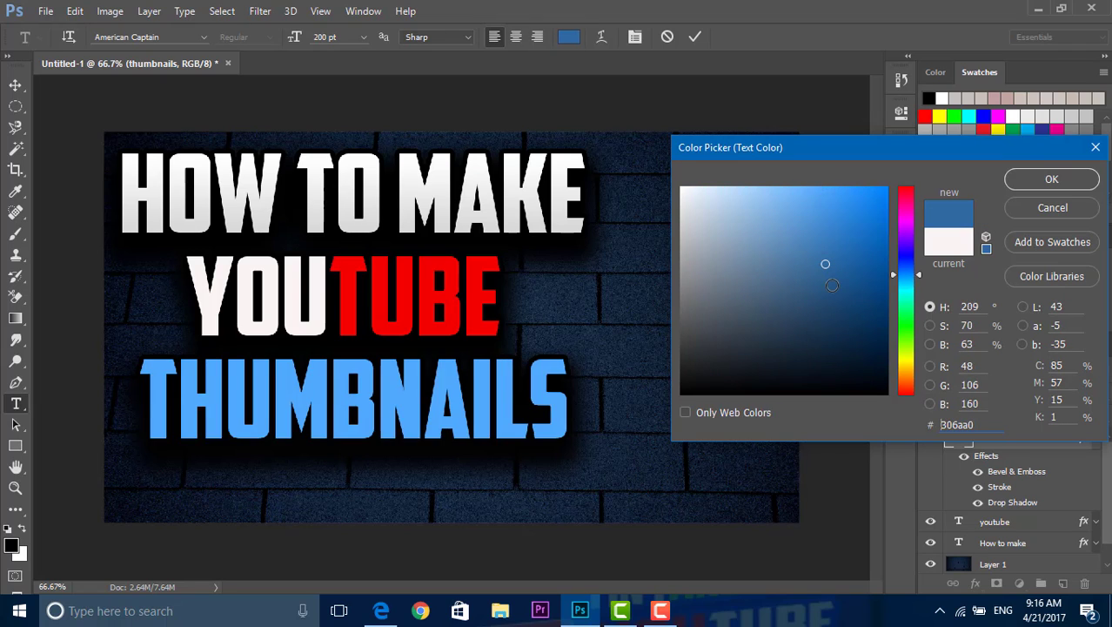
{"action": "left_click_drag", "start_coordinate": [909, 335], "coordinate": [910, 355]}
{"action": "left_click_drag", "start_coordinate": [875, 221], "coordinate": [881, 132]}
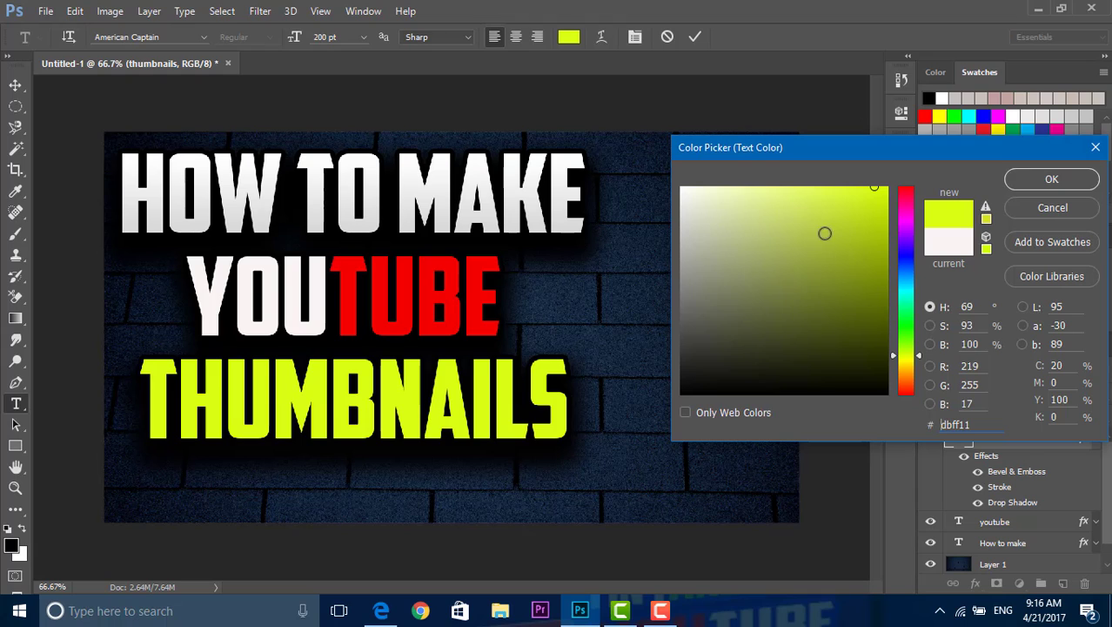
{"action": "left_click", "coordinate": [1051, 179]}
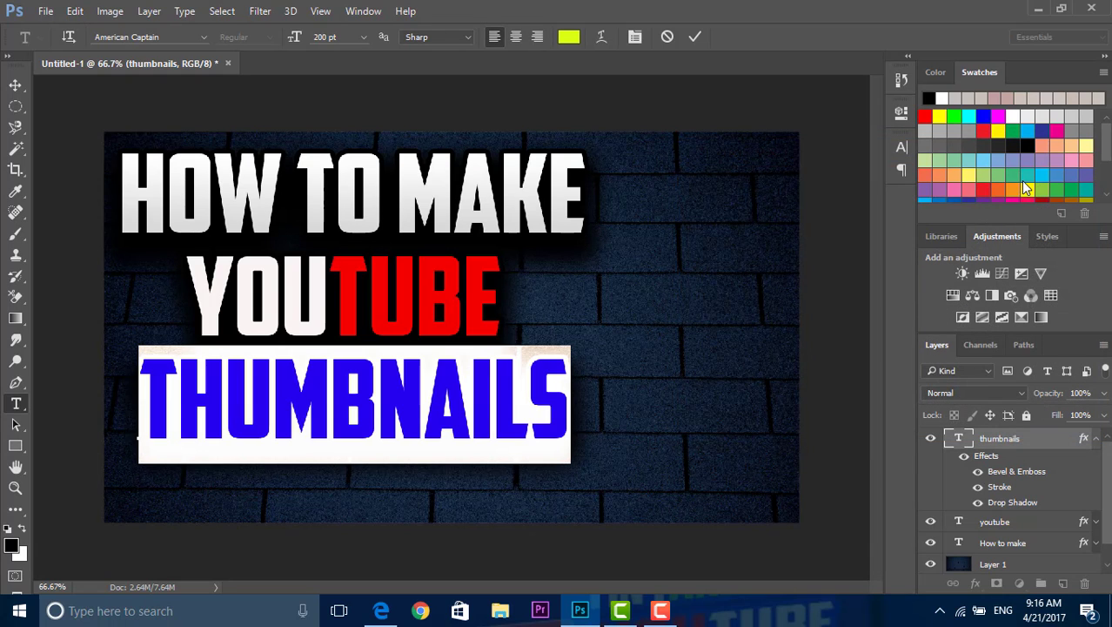
{"action": "left_click", "coordinate": [771, 207]}
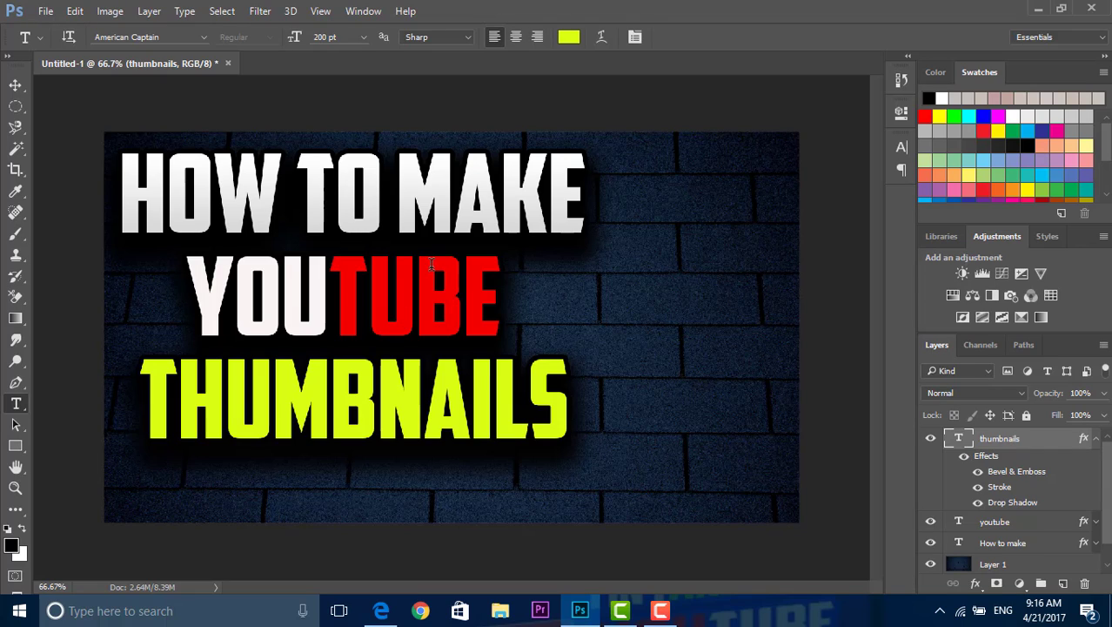
Step: Collapse the effects of the "thumbnails" layer, reopen its blending options, and enable a blue Outer Glow
{"action": "left_click", "coordinate": [1096, 439]}
{"action": "right_click", "coordinate": [1055, 444]}
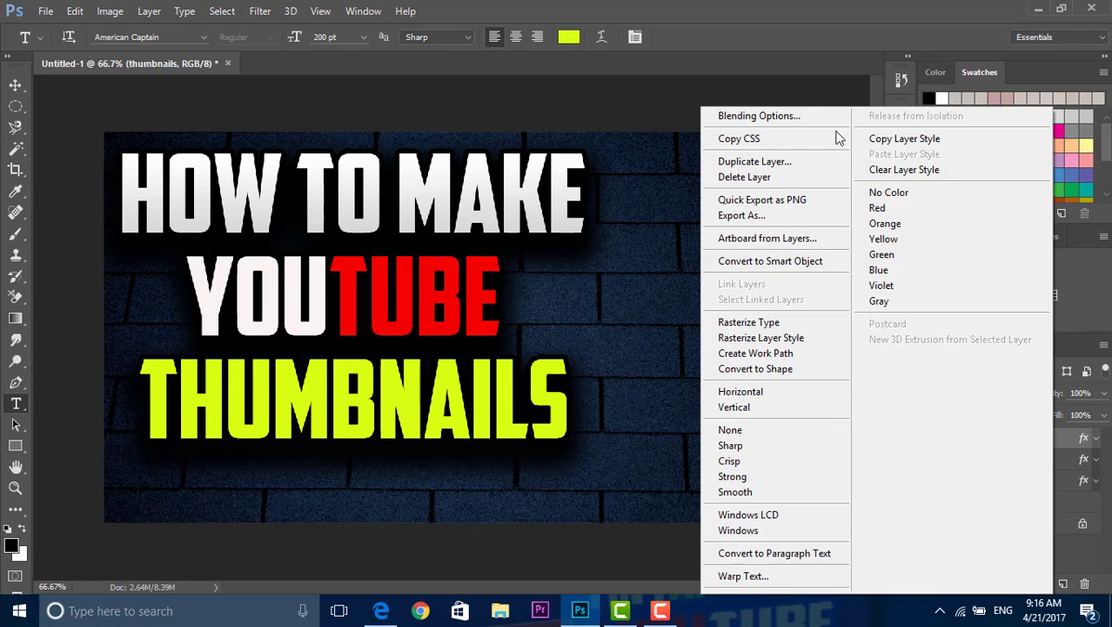
{"action": "left_click", "coordinate": [820, 115]}
{"action": "left_click_drag", "start_coordinate": [486, 6], "coordinate": [958, 6]}
{"action": "left_click_drag", "start_coordinate": [861, 100], "coordinate": [876, 312]}
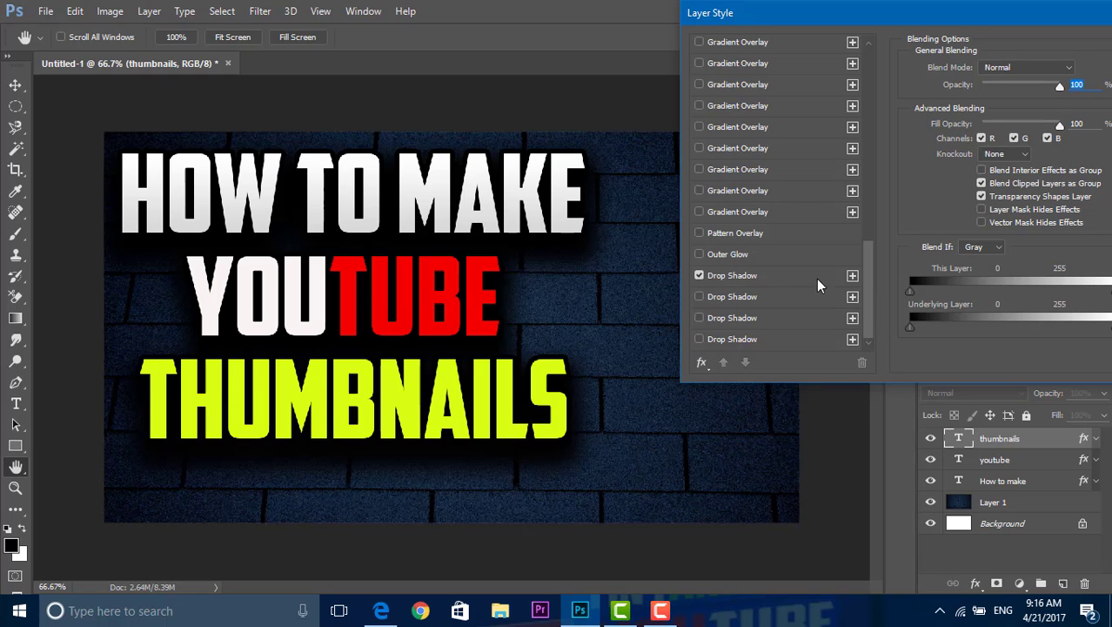
{"action": "left_click", "coordinate": [728, 254]}
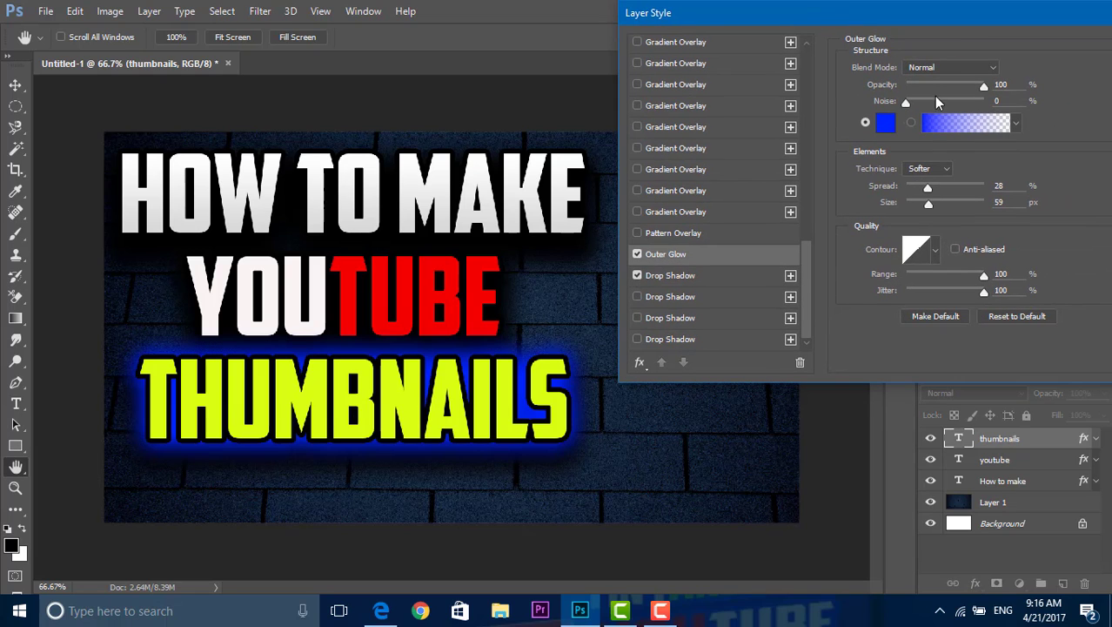
Step: Set the Outer Glow of the "thumbnails" text to 52% spread and 35 px size, and apply the style
{"action": "left_click_drag", "start_coordinate": [905, 104], "coordinate": [839, 124]}
{"action": "left_click_drag", "start_coordinate": [962, 86], "coordinate": [987, 87]}
{"action": "mouse_move", "coordinate": [928, 189]}
{"action": "left_mouse_down"}
{"action": "mouse_move", "coordinate": [984, 188]}
{"action": "mouse_move", "coordinate": [947, 188]}
{"action": "mouse_move", "coordinate": [975, 204]}
{"action": "mouse_move", "coordinate": [912, 191]}
{"action": "left_mouse_up"}
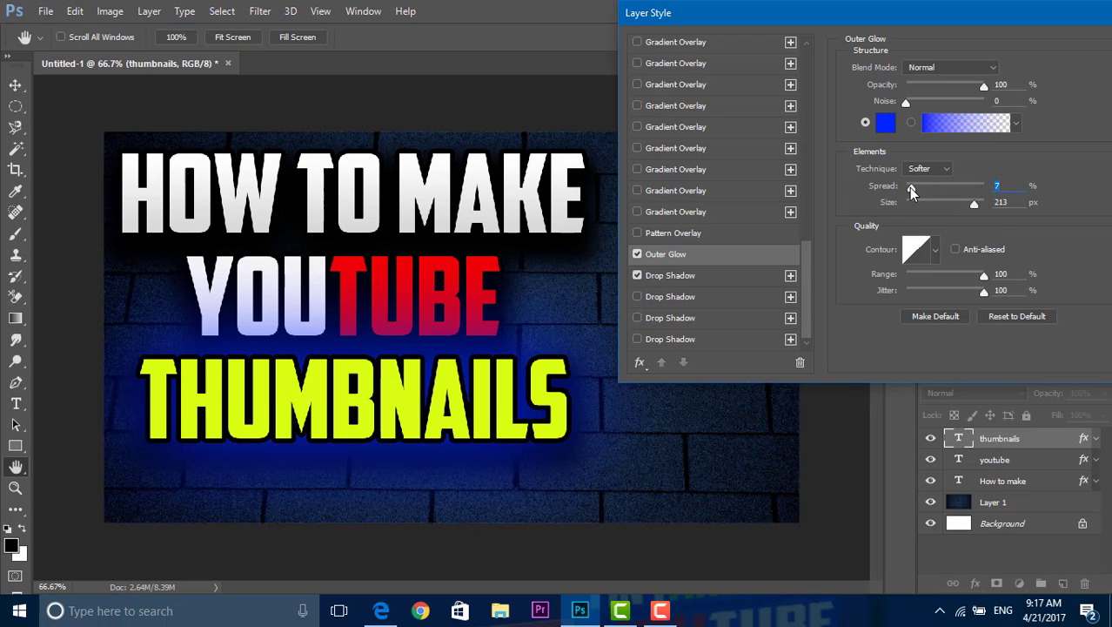
{"action": "left_click_drag", "start_coordinate": [911, 191], "coordinate": [929, 191]}
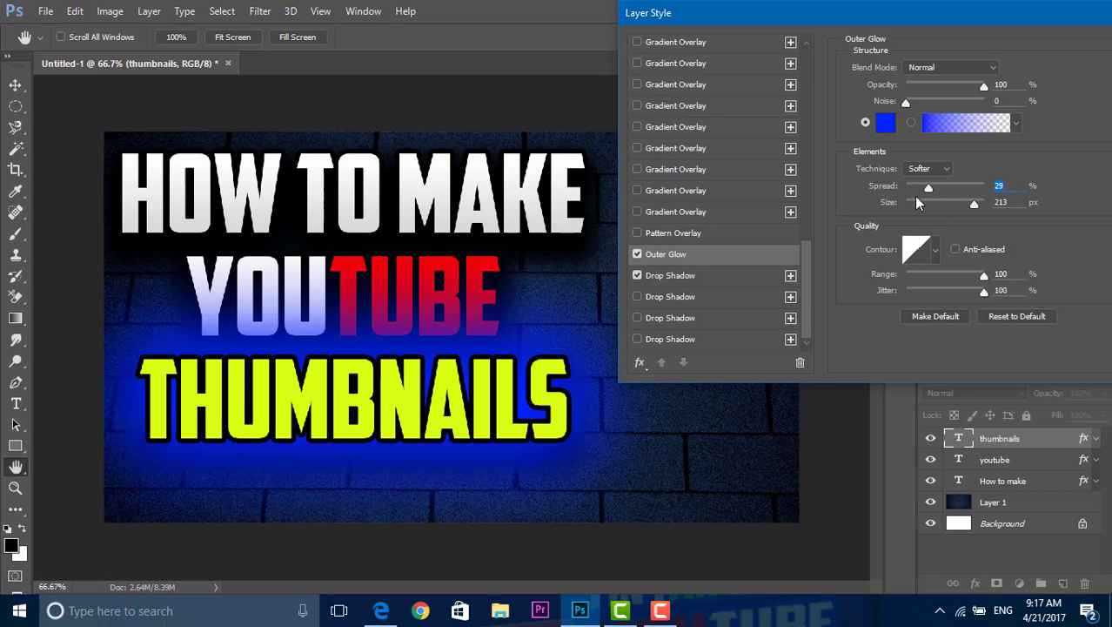
{"action": "left_click", "coordinate": [917, 202]}
{"action": "mouse_move", "coordinate": [929, 189]}
{"action": "left_mouse_down"}
{"action": "mouse_move", "coordinate": [919, 188]}
{"action": "mouse_move", "coordinate": [930, 203]}
{"action": "mouse_move", "coordinate": [923, 190]}
{"action": "left_mouse_up"}
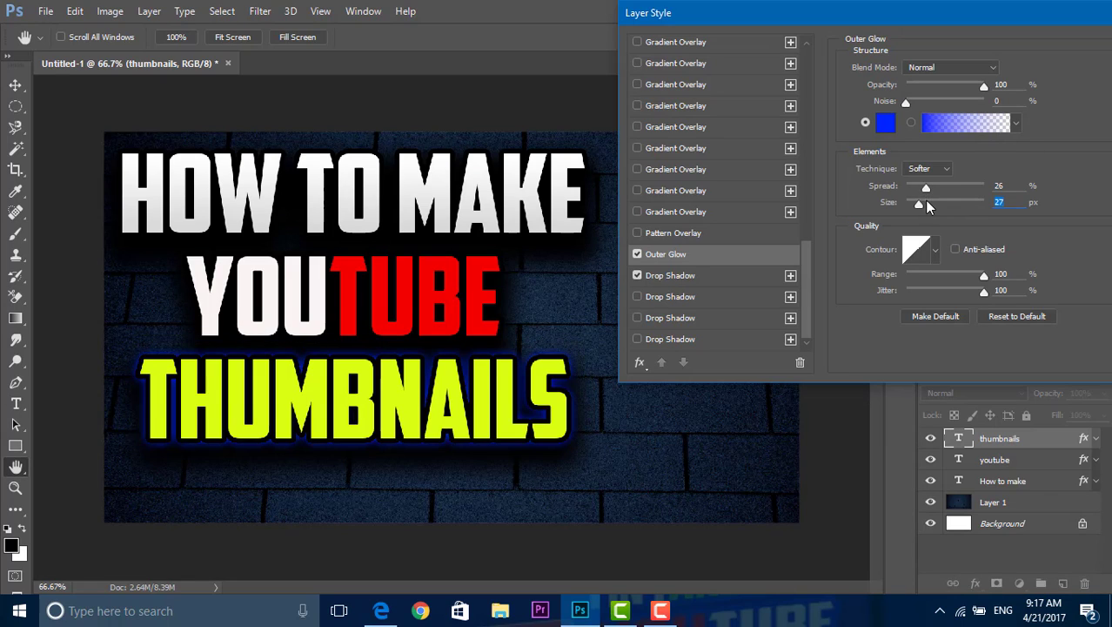
{"action": "mouse_move", "coordinate": [928, 195]}
{"action": "left_mouse_down"}
{"action": "mouse_move", "coordinate": [951, 191]}
{"action": "mouse_move", "coordinate": [921, 206]}
{"action": "left_mouse_up"}
{"action": "left_click_drag", "start_coordinate": [975, 14], "coordinate": [831, 19]}
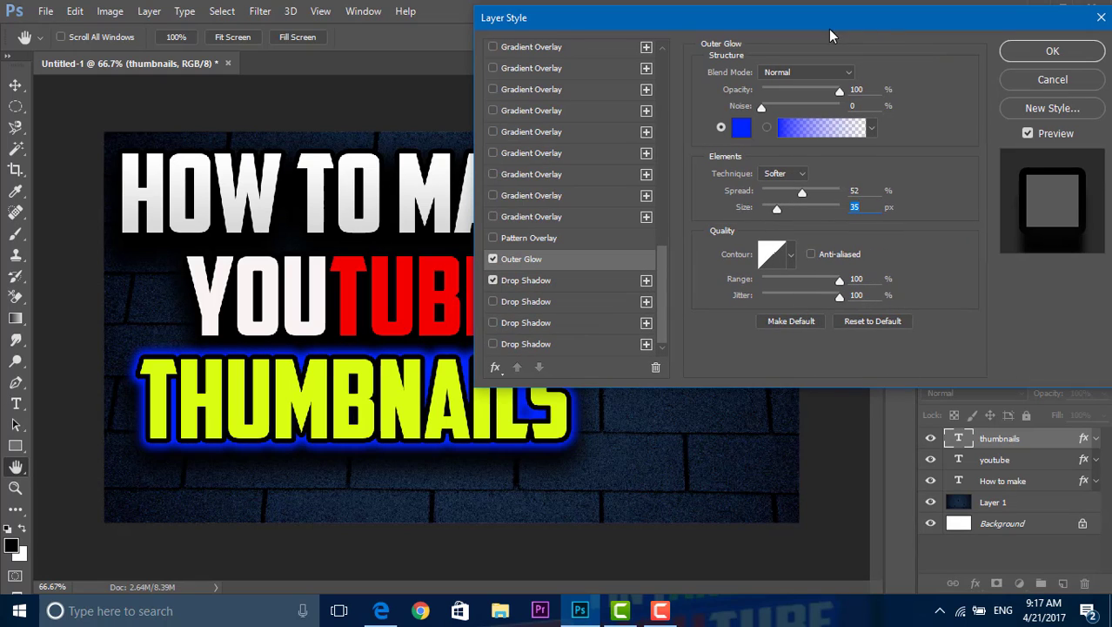
{"action": "left_click", "coordinate": [1053, 54]}
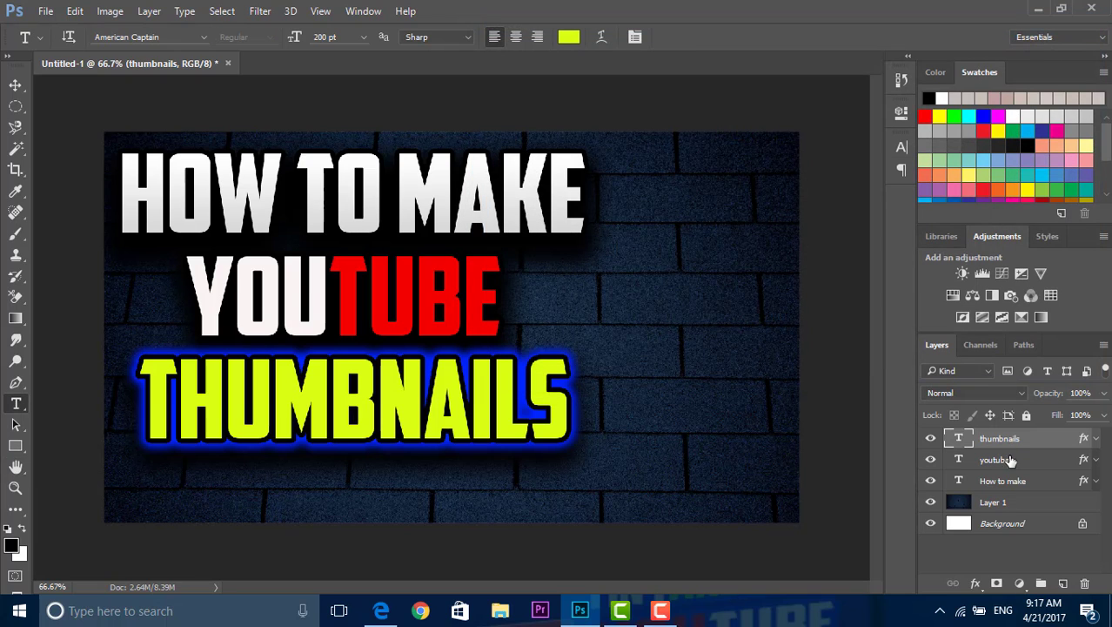
Step: Add a blue Outer Glow with 28% spread and 59 px size to the "youtube" text layer and apply the style
{"action": "right_click", "coordinate": [1010, 460]}
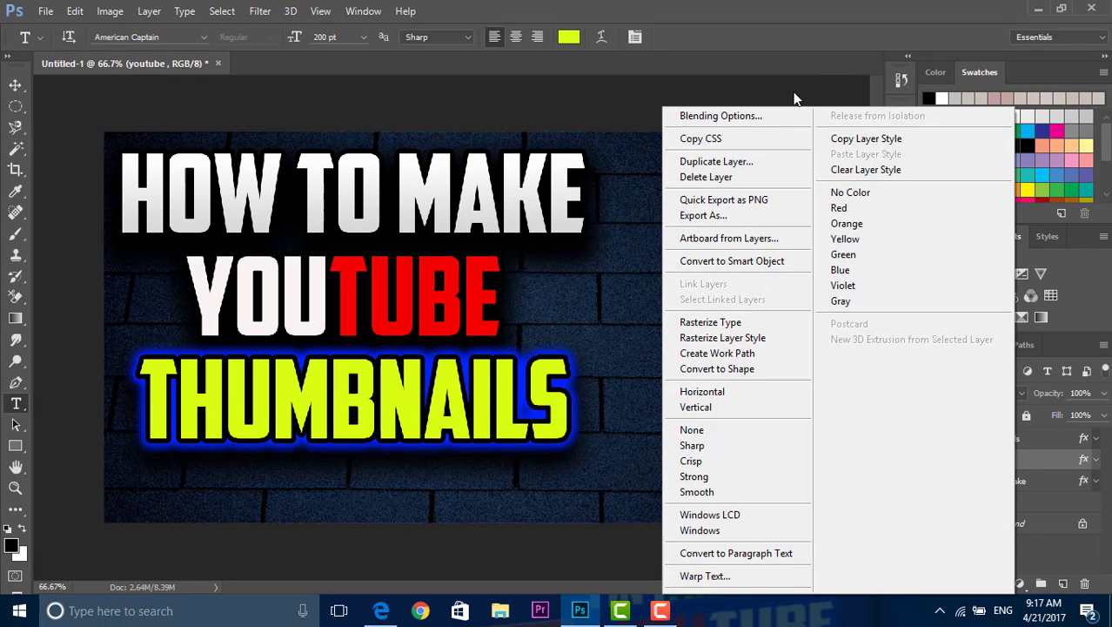
{"action": "left_click", "coordinate": [771, 115]}
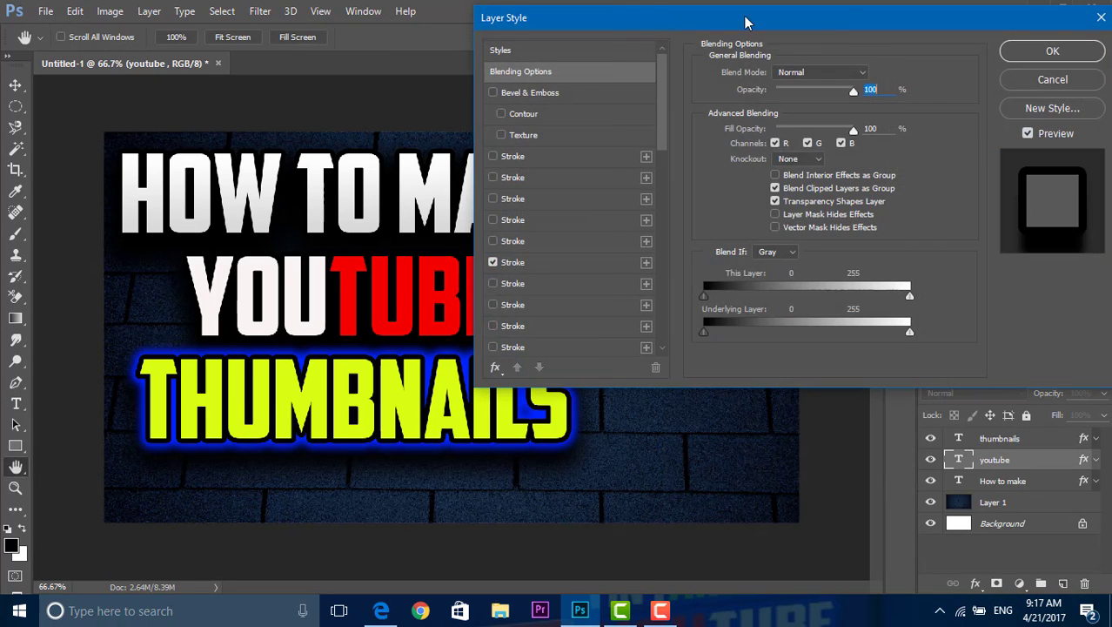
{"action": "left_click_drag", "start_coordinate": [746, 22], "coordinate": [889, 17]}
{"action": "left_click_drag", "start_coordinate": [804, 66], "coordinate": [821, 267]}
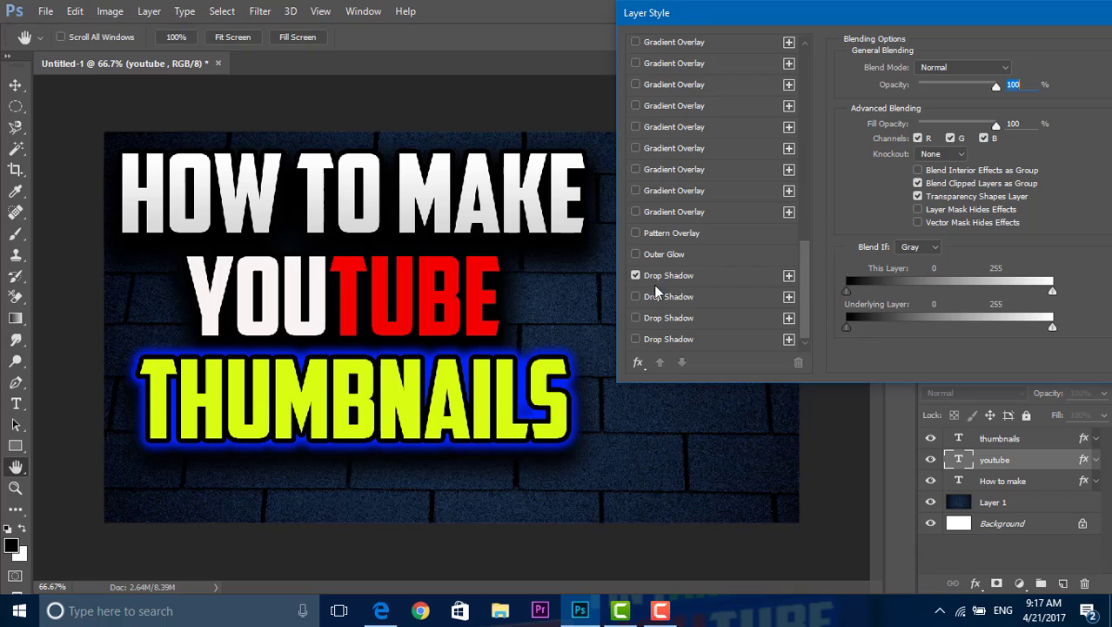
{"action": "left_click", "coordinate": [635, 254]}
{"action": "left_click", "coordinate": [683, 256]}
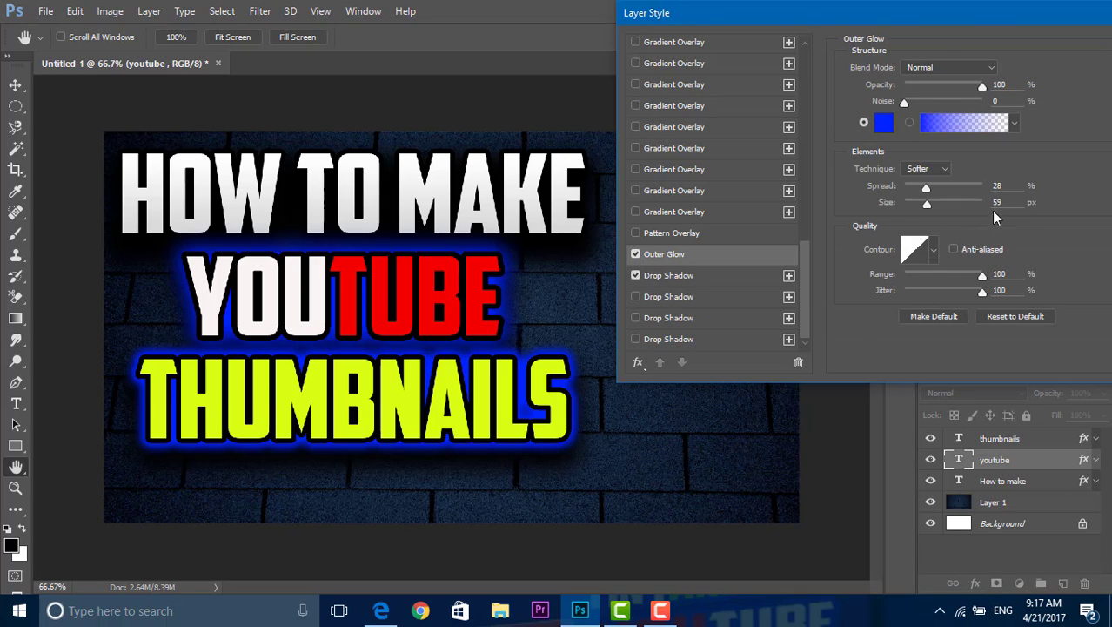
{"action": "left_click_drag", "start_coordinate": [978, 13], "coordinate": [775, 16]}
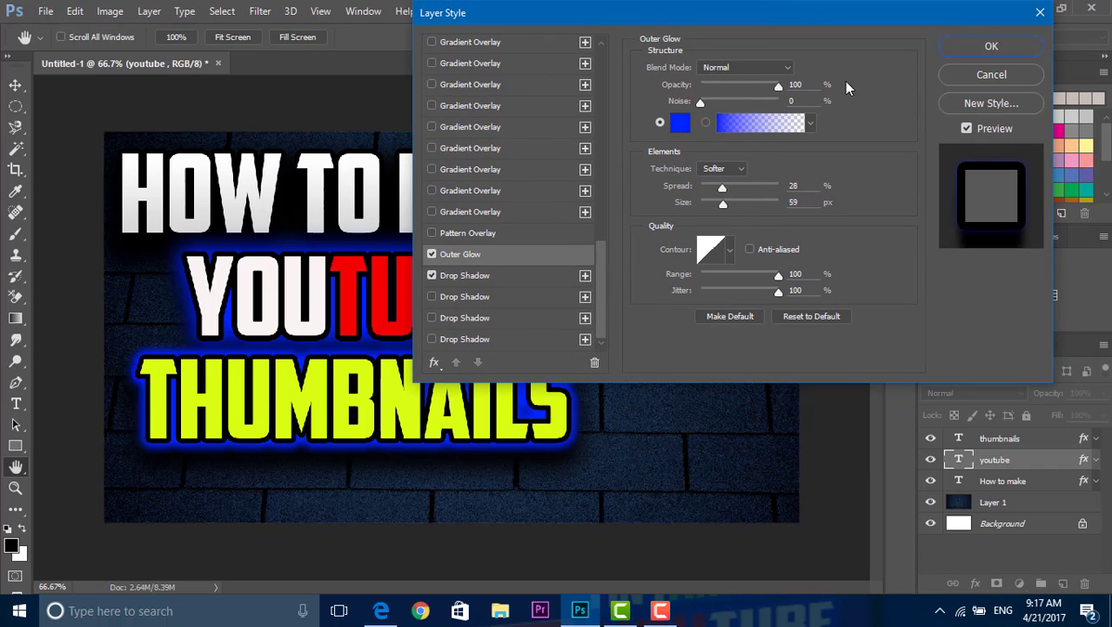
{"action": "left_click", "coordinate": [991, 47]}
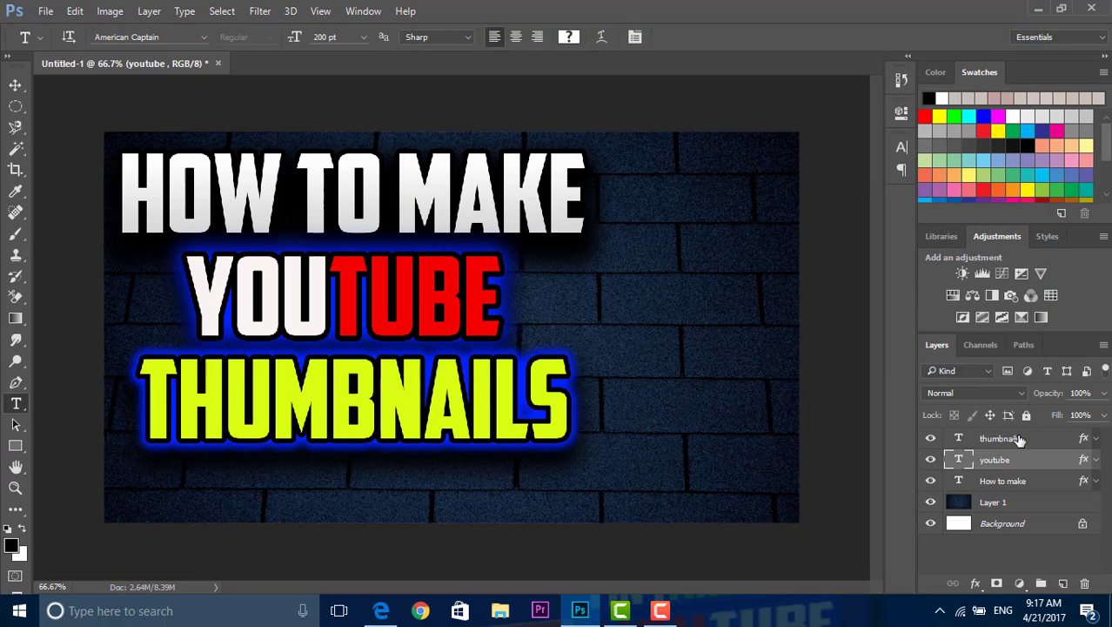
Step: Review the Outer Glow settings of the "thumbnails" text layer and close the layer style dialog
{"action": "right_click", "coordinate": [1018, 439]}
{"action": "left_click", "coordinate": [723, 115]}
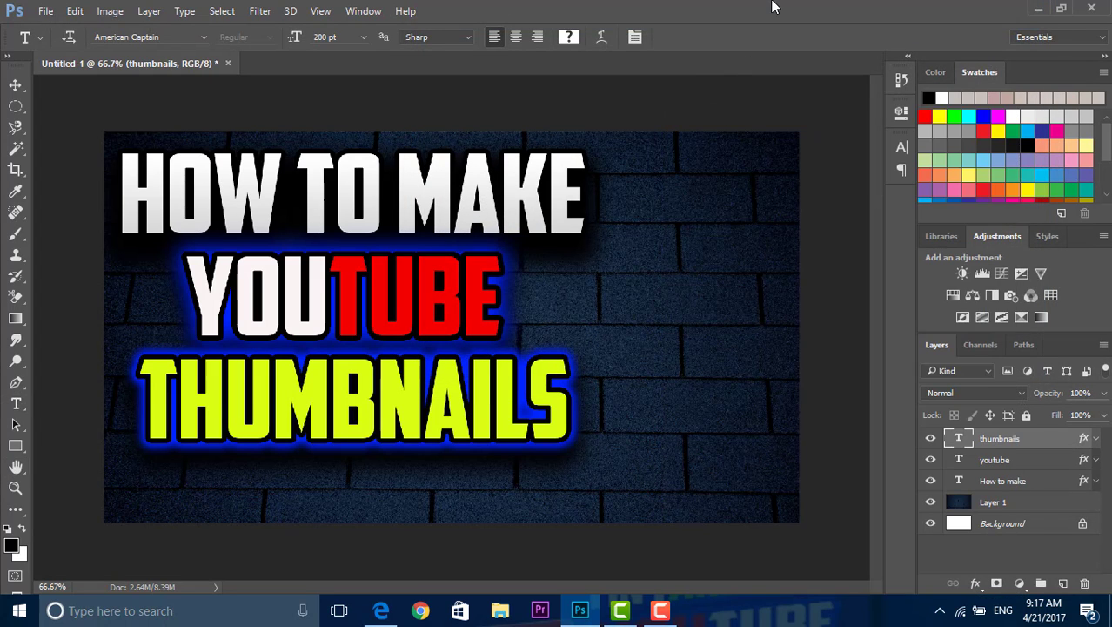
{"action": "left_click_drag", "start_coordinate": [665, 8], "coordinate": [891, 9]}
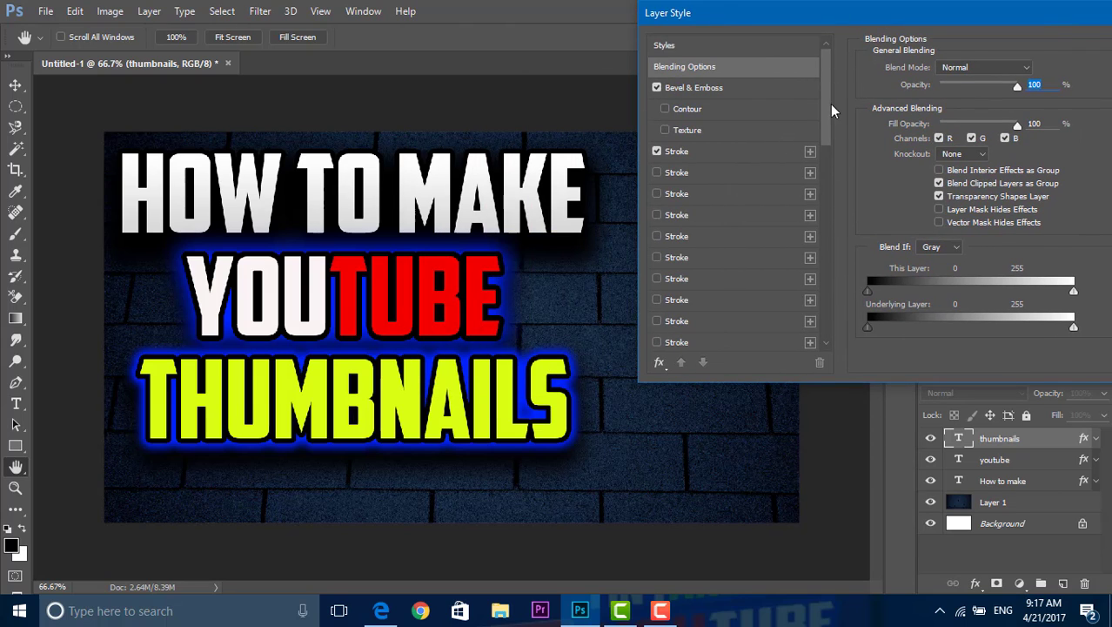
{"action": "left_click_drag", "start_coordinate": [831, 110], "coordinate": [873, 354]}
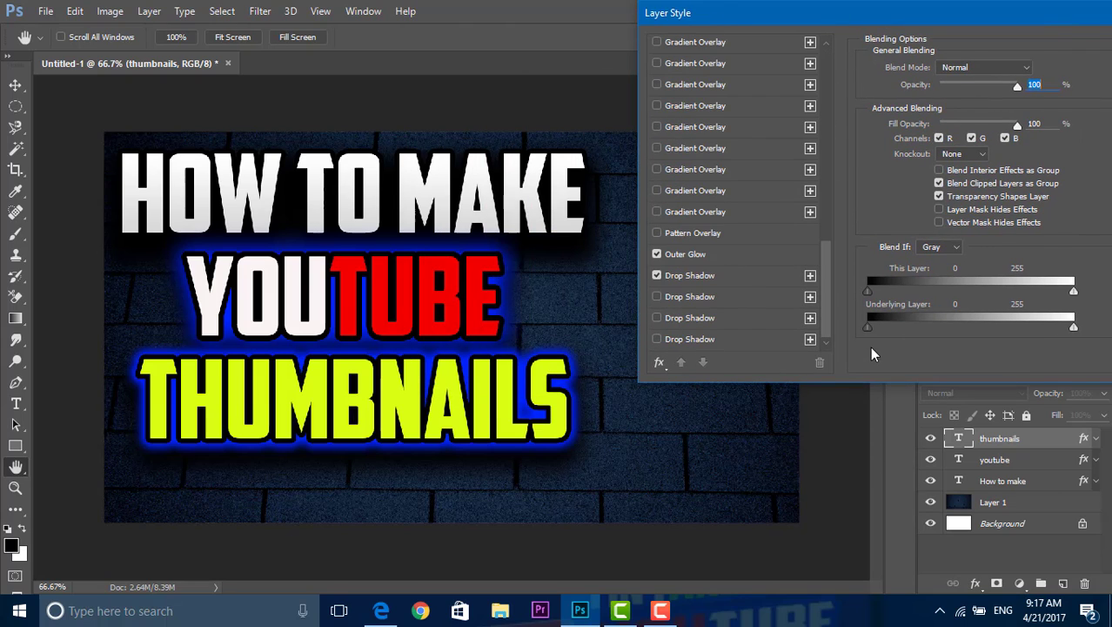
{"action": "left_click", "coordinate": [715, 255]}
{"action": "left_click_drag", "start_coordinate": [903, 19], "coordinate": [625, 23]}
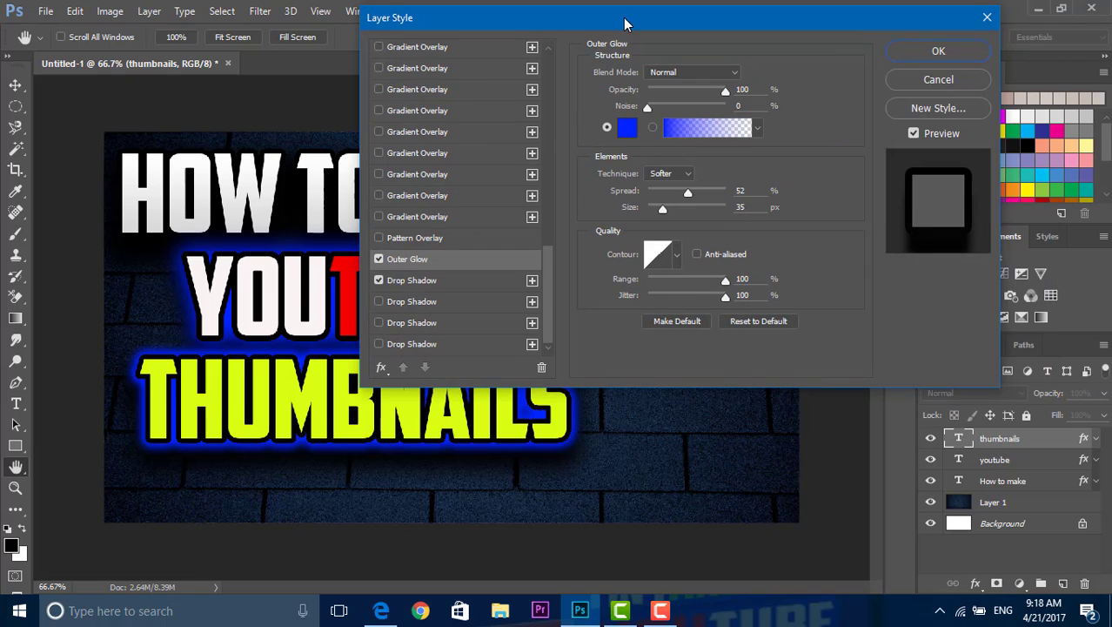
{"action": "left_click", "coordinate": [911, 56]}
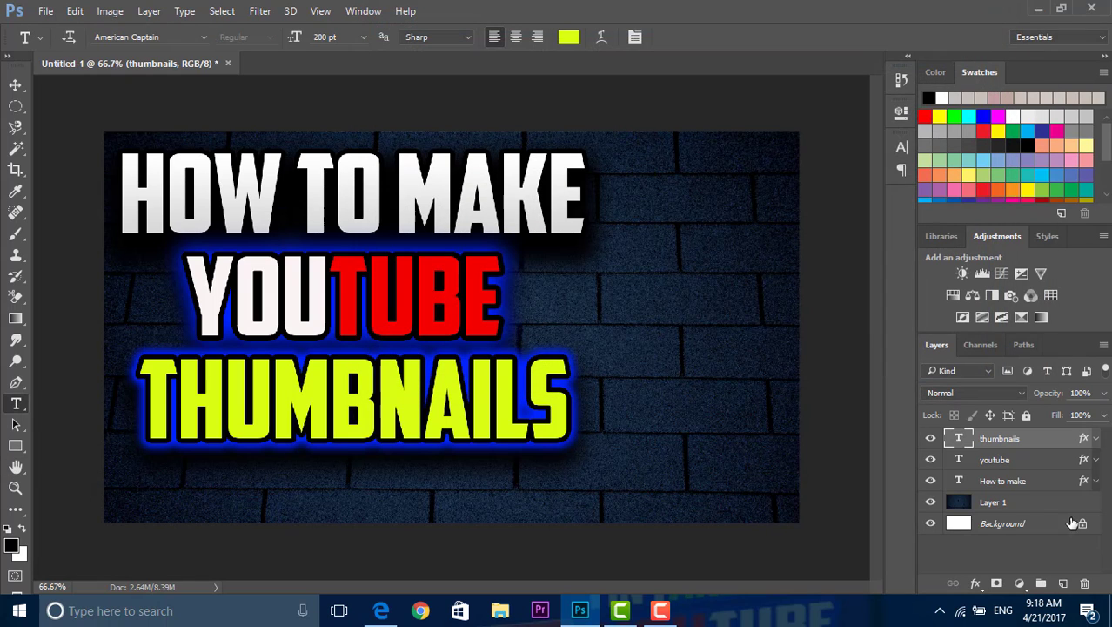
Step: Add a blue Outer Glow with 28% spread and 59 px size to the "How to make" text layer and apply the style
{"action": "left_click", "coordinate": [1043, 485]}
{"action": "right_click", "coordinate": [1044, 485]}
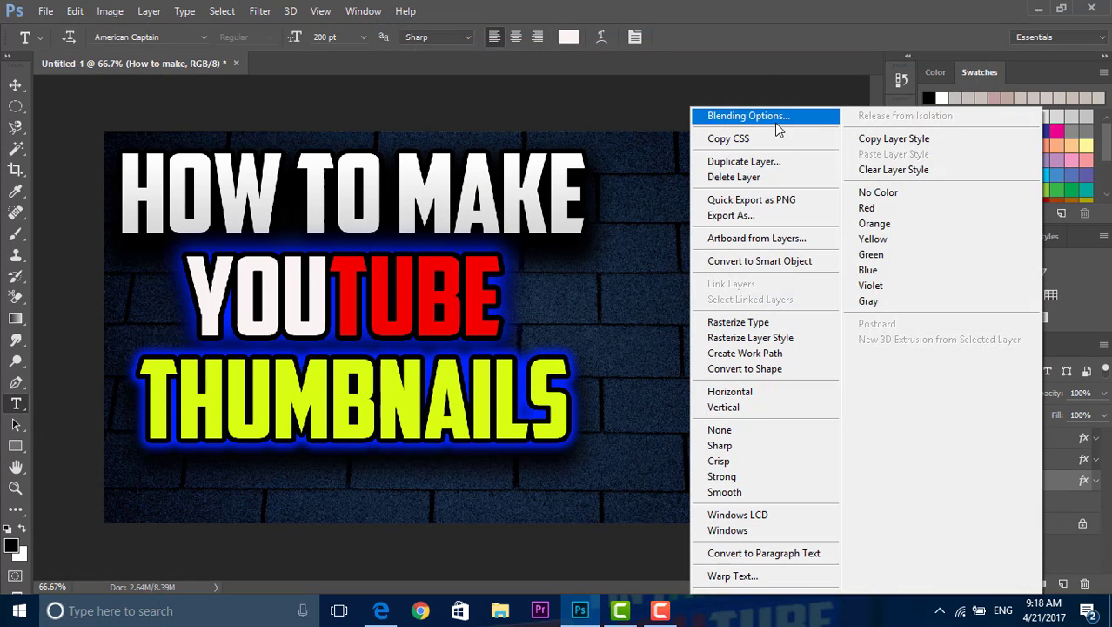
{"action": "left_click", "coordinate": [776, 116]}
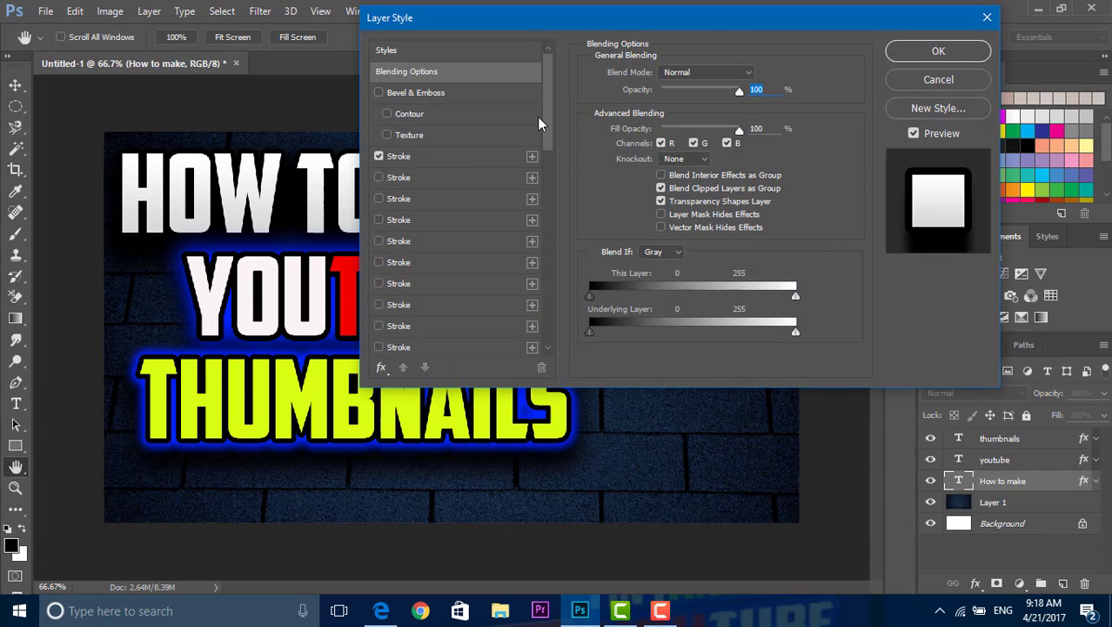
{"action": "left_click_drag", "start_coordinate": [546, 125], "coordinate": [543, 383]}
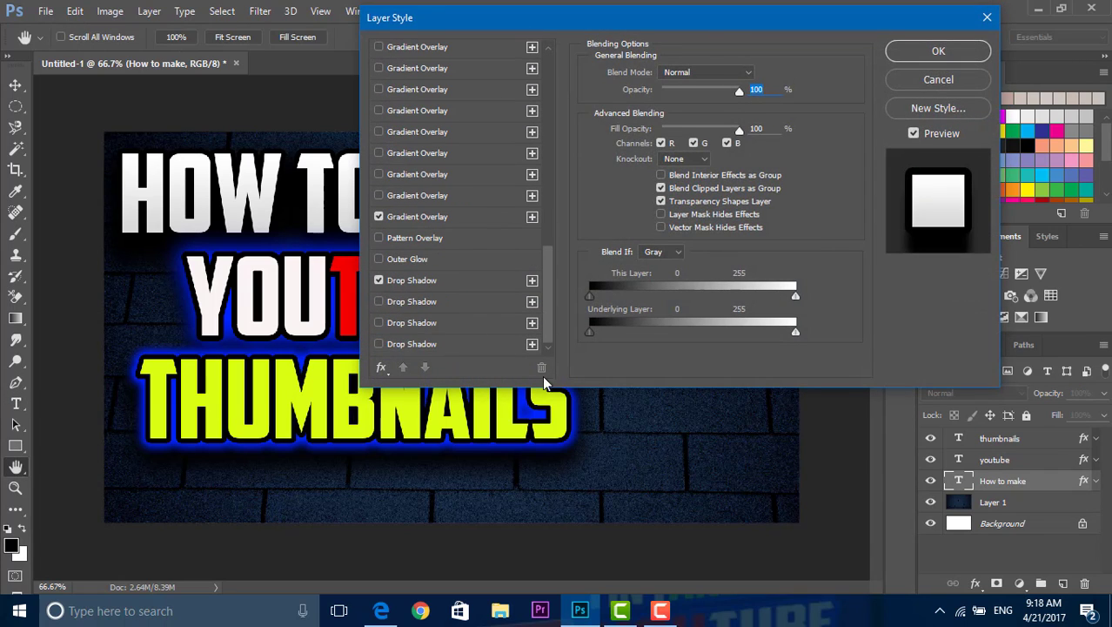
{"action": "left_click", "coordinate": [402, 258]}
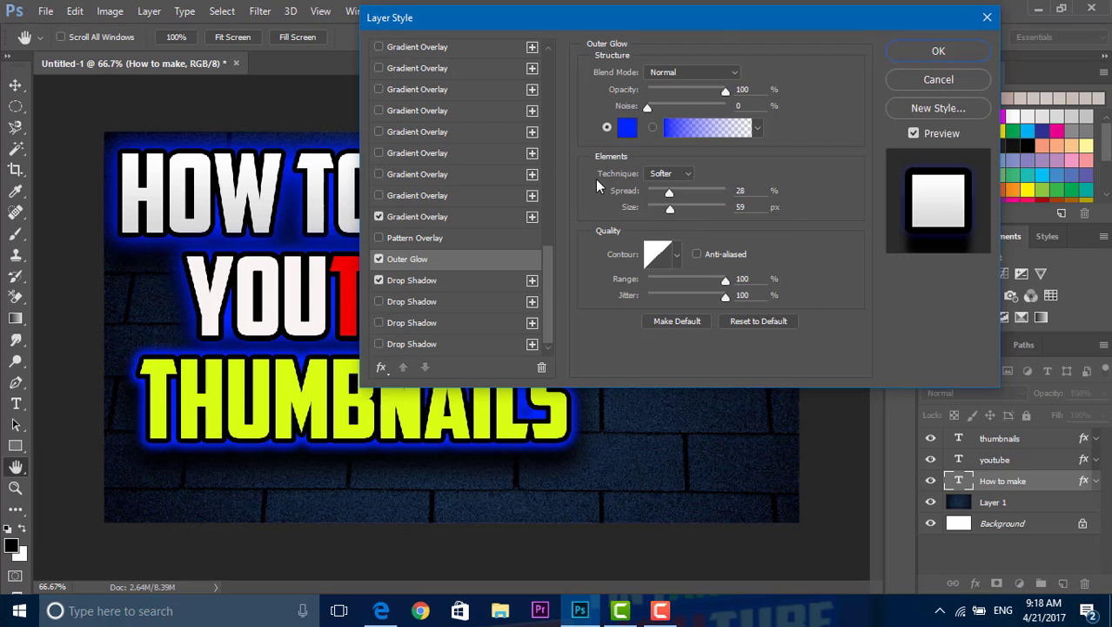
{"action": "left_click_drag", "start_coordinate": [621, 27], "coordinate": [663, 59]}
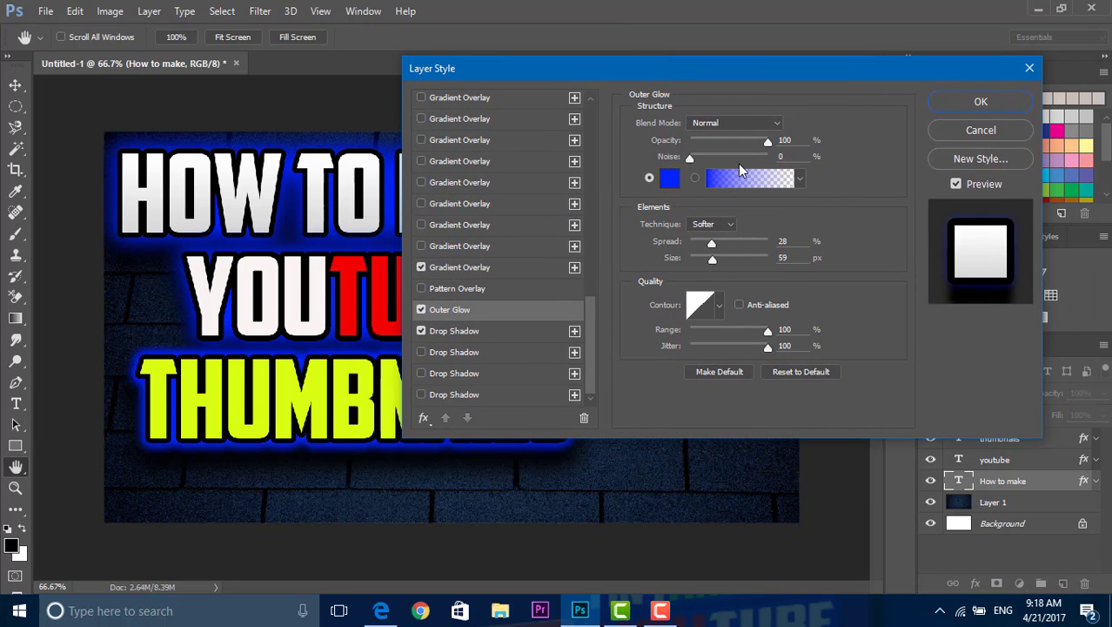
{"action": "left_click", "coordinate": [983, 101]}
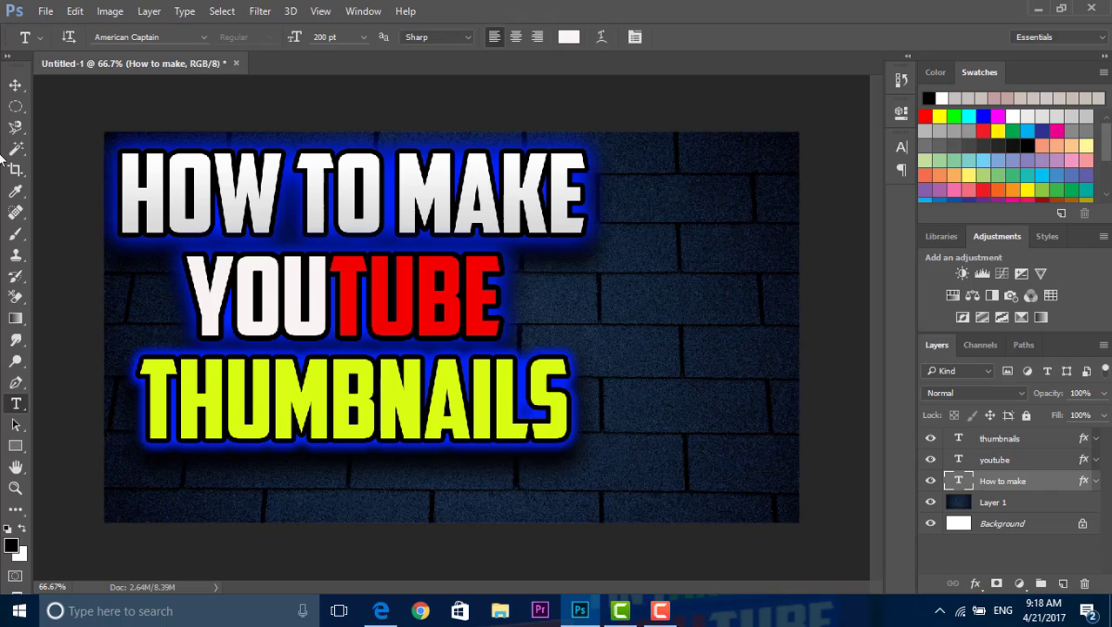
Step: Spread out the three title lines by moving "How to make" up slightly, "thumbnails" near the canvas bottom, and "youtube" midway between them
{"action": "left_click", "coordinate": [14, 86]}
{"action": "mouse_move", "coordinate": [300, 416]}
{"action": "left_mouse_down"}
{"action": "mouse_move", "coordinate": [298, 428]}
{"action": "mouse_move", "coordinate": [283, 372]}
{"action": "mouse_move", "coordinate": [295, 300]}
{"action": "mouse_move", "coordinate": [298, 402]}
{"action": "left_mouse_up"}
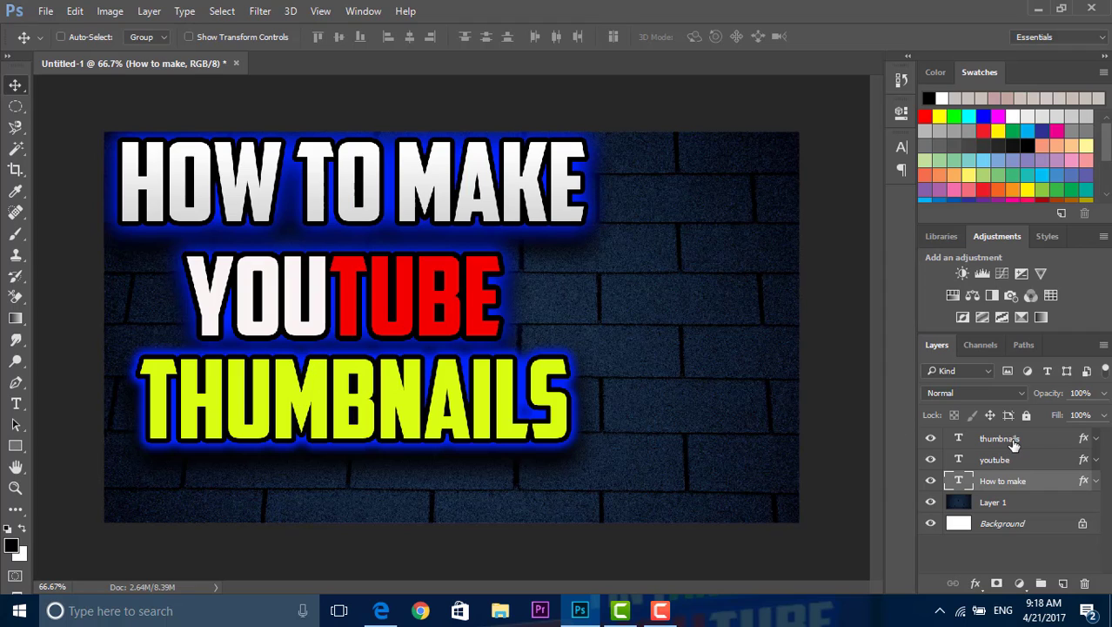
{"action": "left_click", "coordinate": [1011, 439]}
{"action": "left_click_drag", "start_coordinate": [435, 406], "coordinate": [425, 465]}
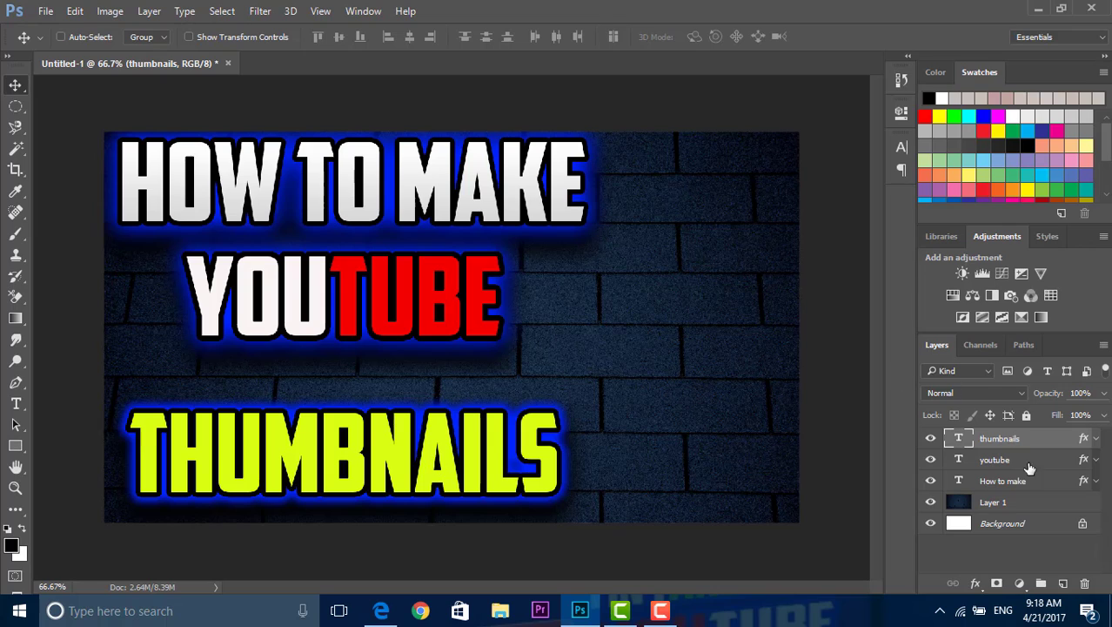
{"action": "left_click", "coordinate": [1009, 460]}
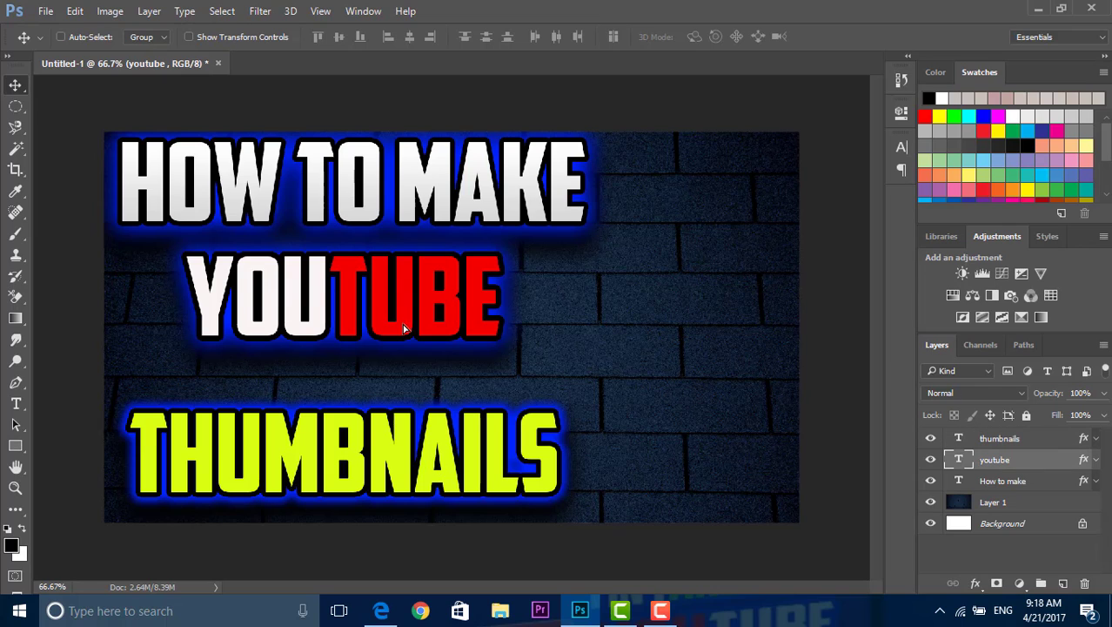
{"action": "left_click_drag", "start_coordinate": [403, 327], "coordinate": [390, 349]}
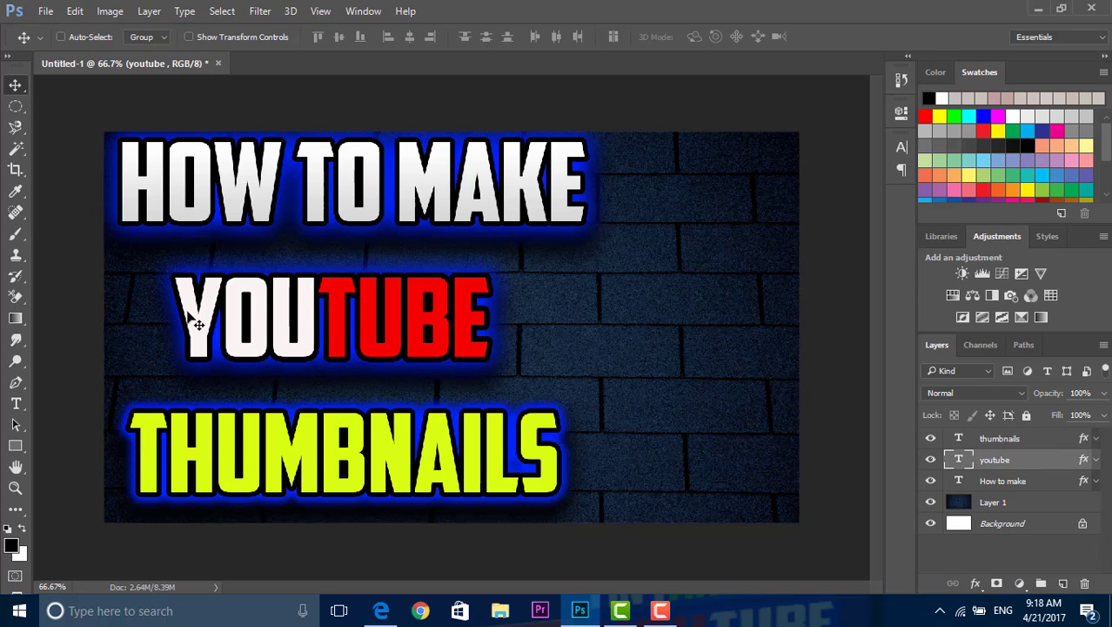
{"action": "left_click", "coordinate": [16, 403]}
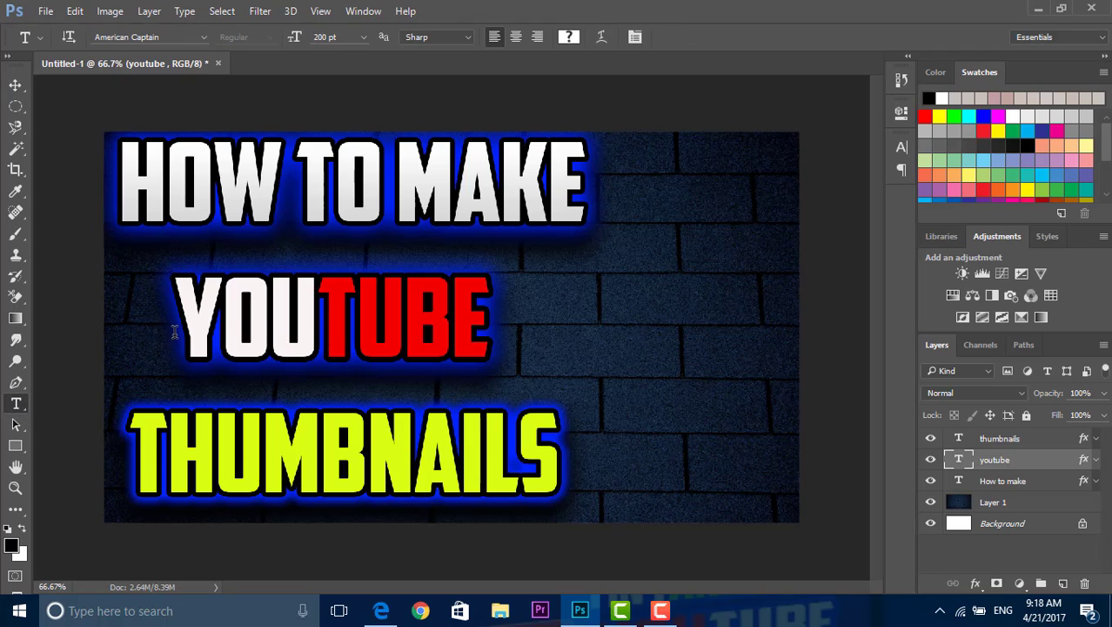
{"action": "left_click_drag", "start_coordinate": [174, 335], "coordinate": [395, 355]}
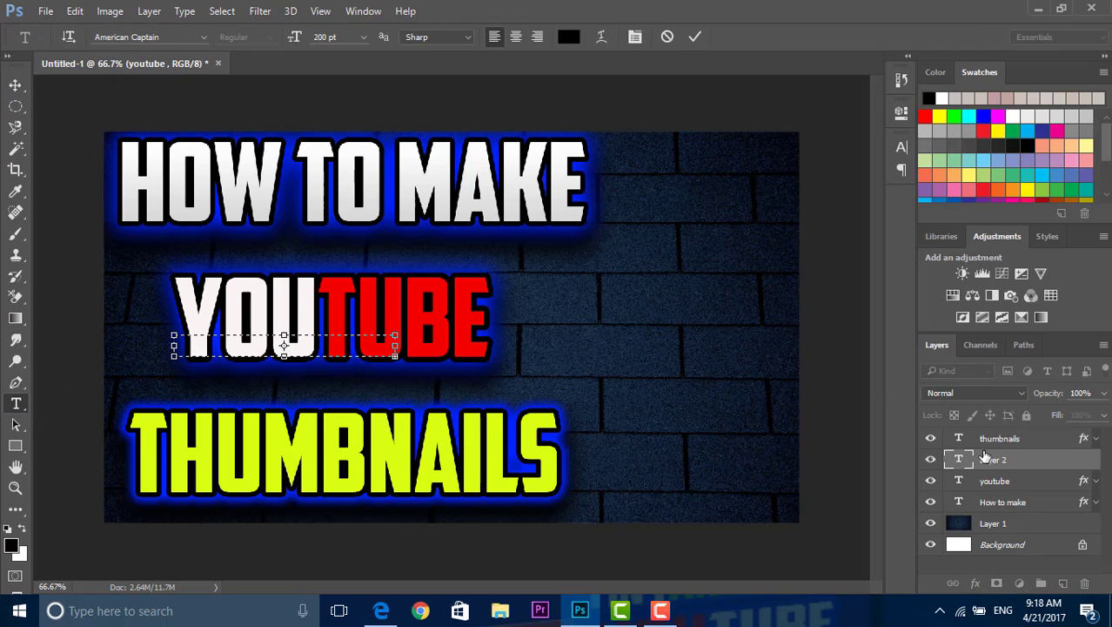
{"action": "key", "text": "Escape"}
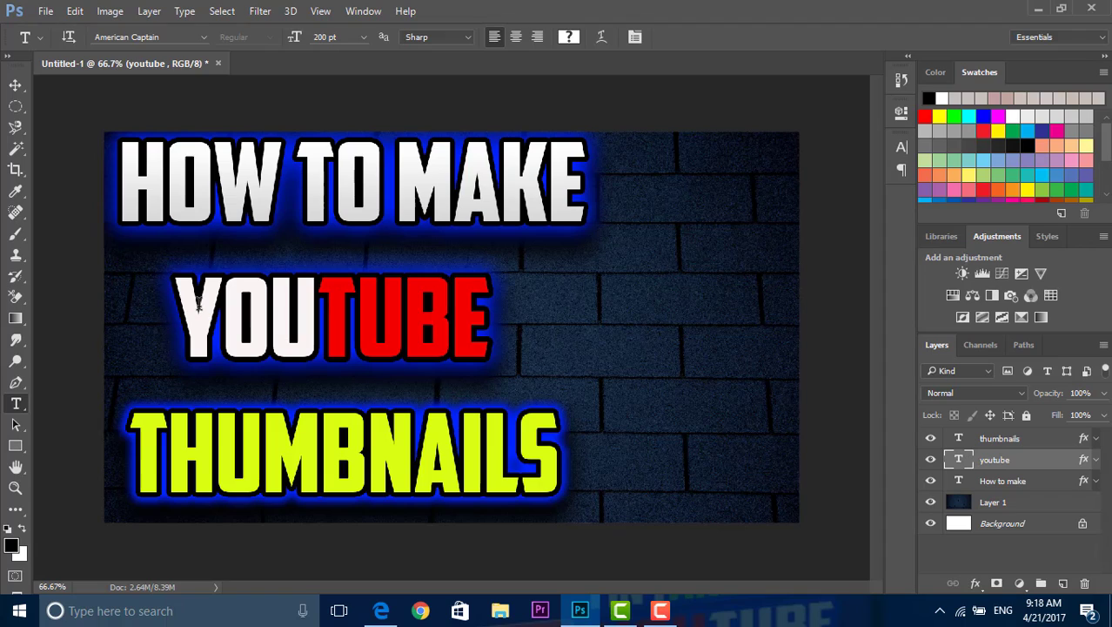
{"action": "mouse_move", "coordinate": [174, 293]}
{"action": "left_mouse_down"}
{"action": "mouse_move", "coordinate": [185, 297]}
{"action": "mouse_move", "coordinate": [174, 300]}
{"action": "left_mouse_up"}
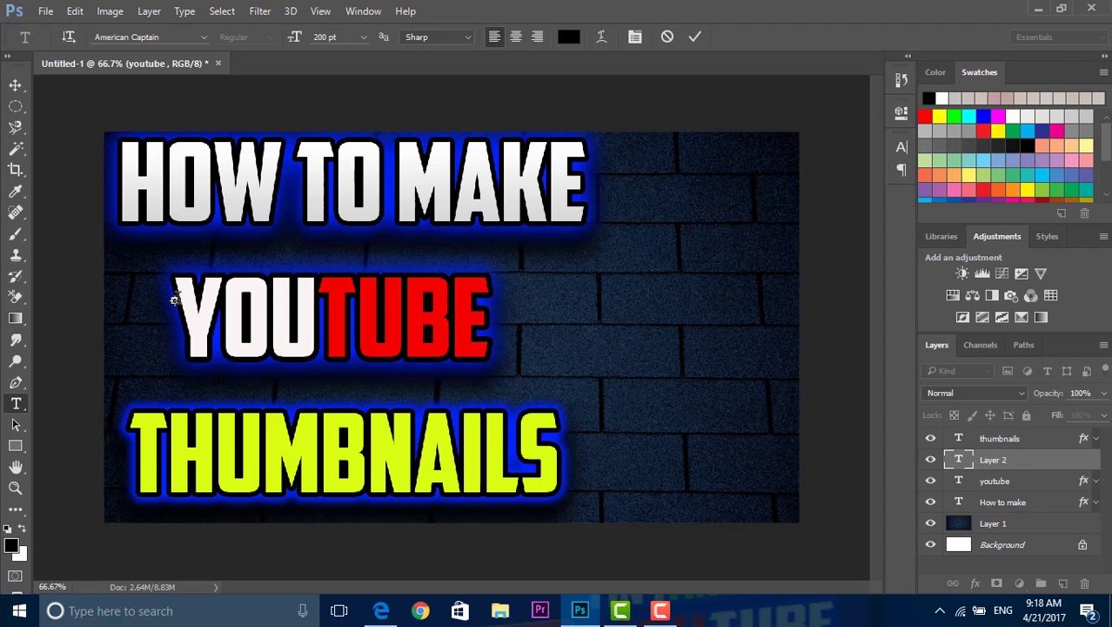
{"action": "left_click", "coordinate": [960, 475]}
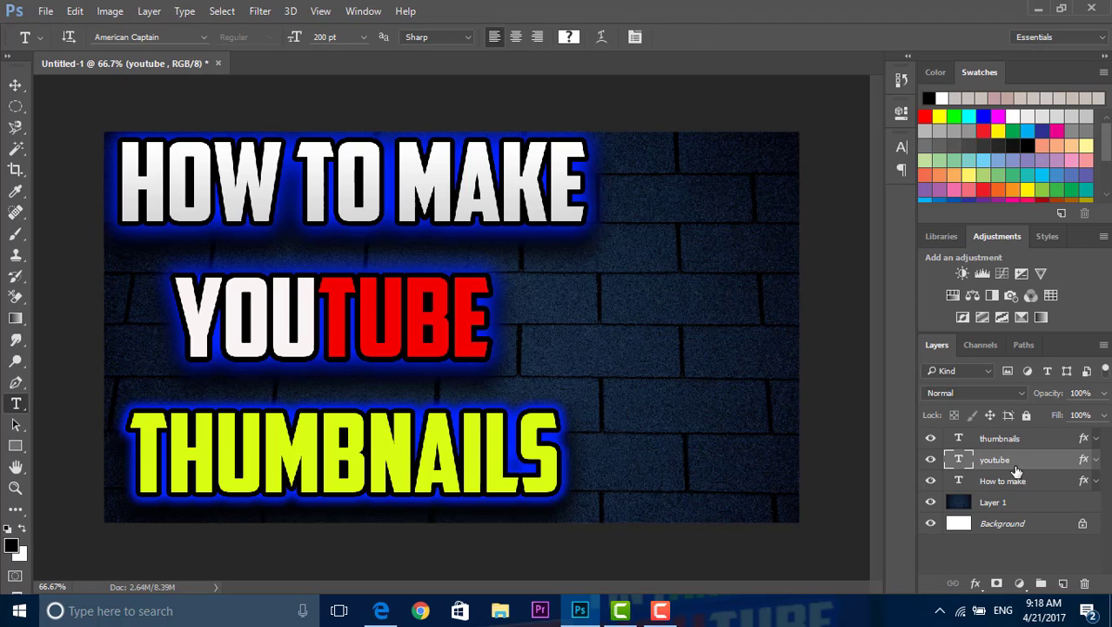
Step: Set the "youtube" text to 250 pt and move it slightly left and down, between the other two title lines
{"action": "left_click_drag", "start_coordinate": [493, 336], "coordinate": [164, 322]}
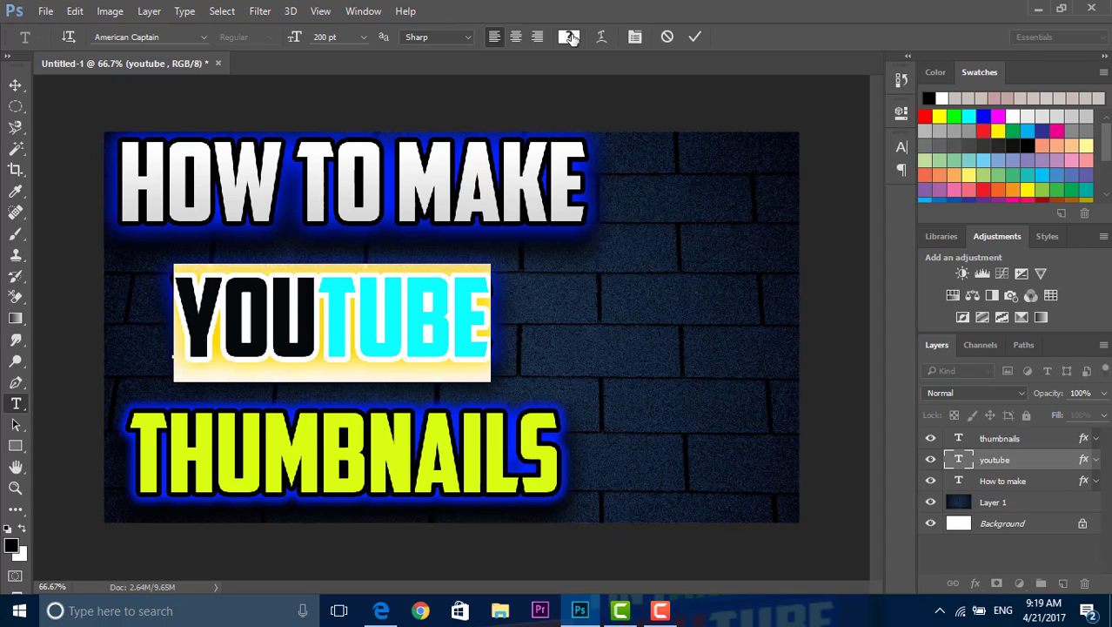
{"action": "left_click", "coordinate": [365, 41]}
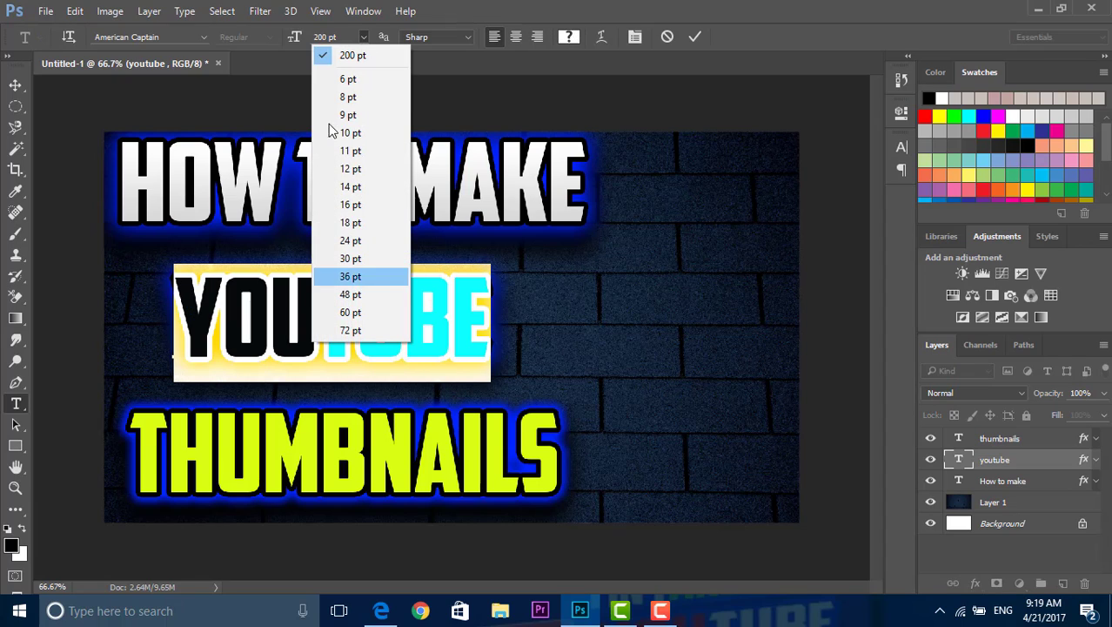
{"action": "left_click", "coordinate": [332, 34]}
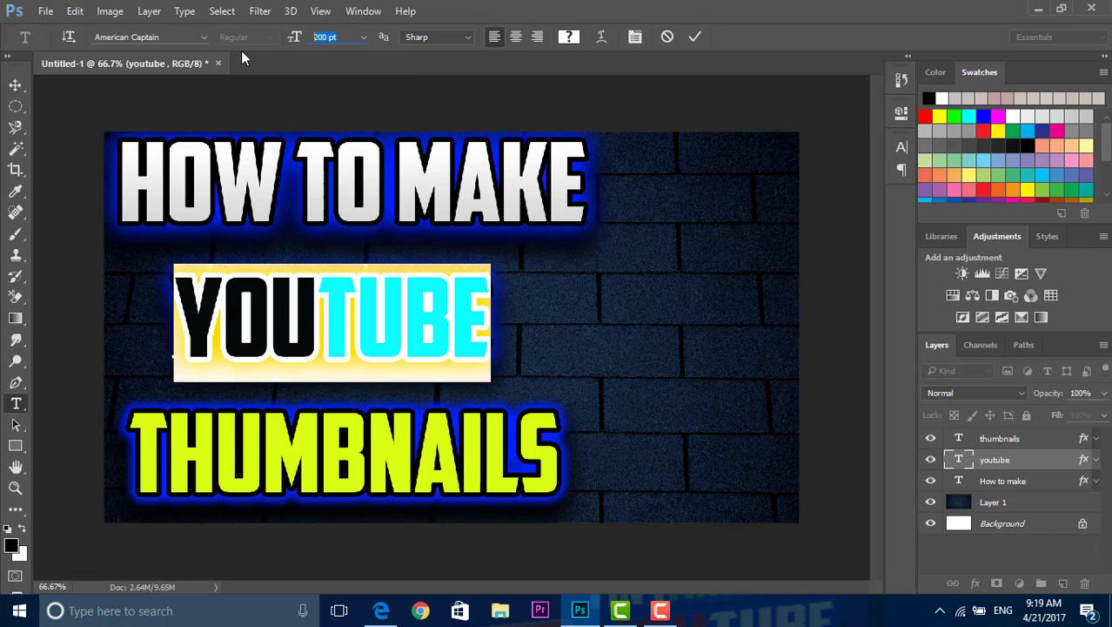
{"action": "type", "text": "1"}
{"action": "key", "text": "BackSpace"}
{"action": "type", "text": "2"}
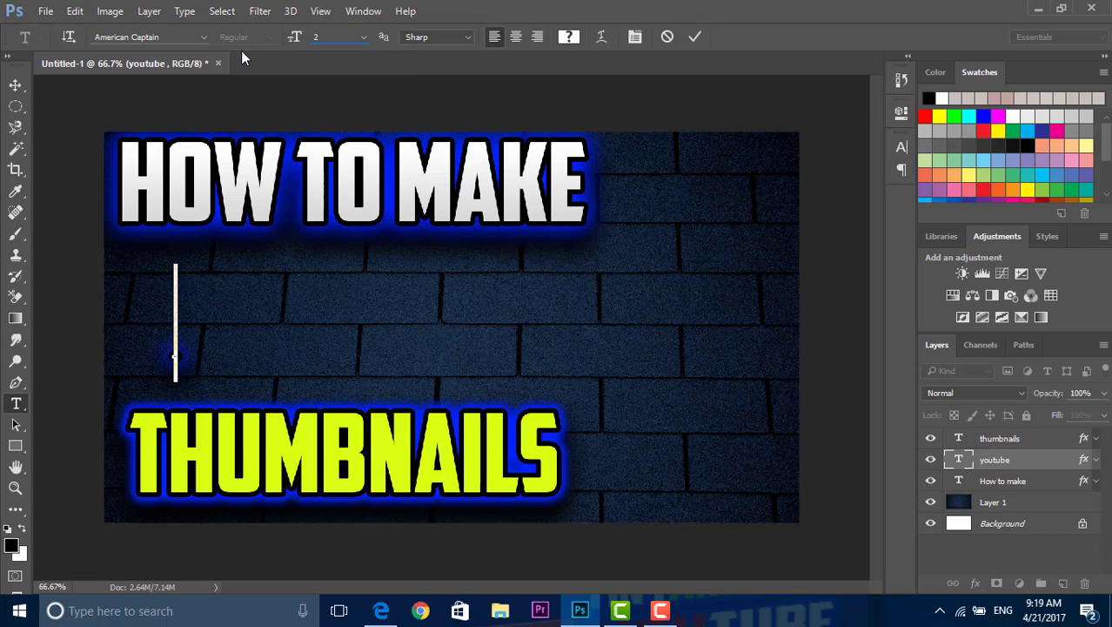
{"action": "type", "text": "50"}
{"action": "key", "text": "Return"}
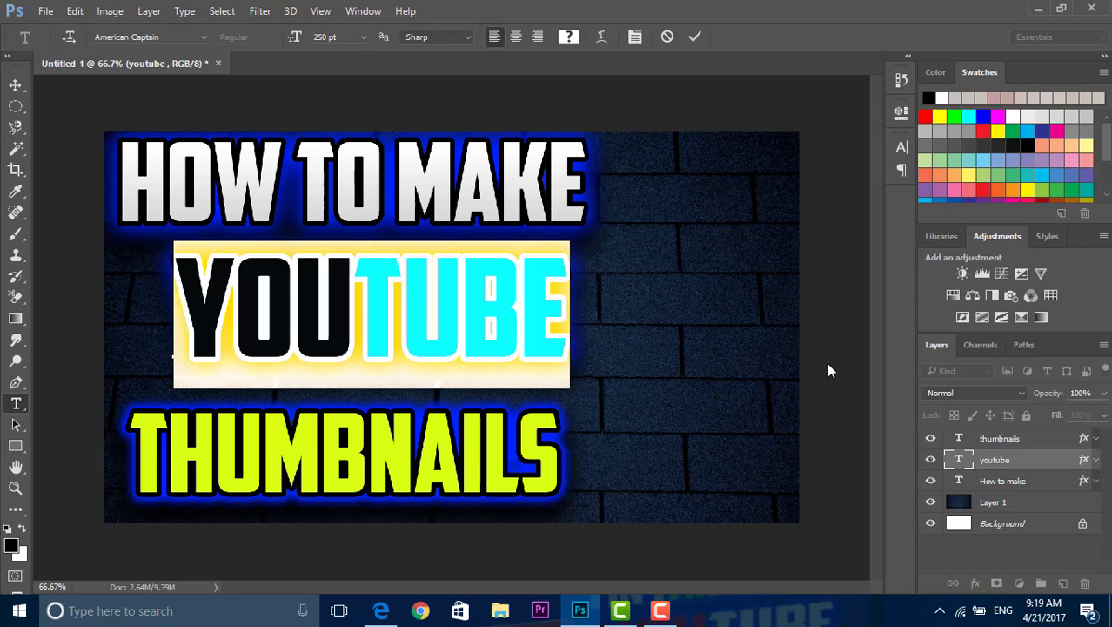
{"action": "left_click", "coordinate": [765, 400]}
{"action": "left_click", "coordinate": [15, 85]}
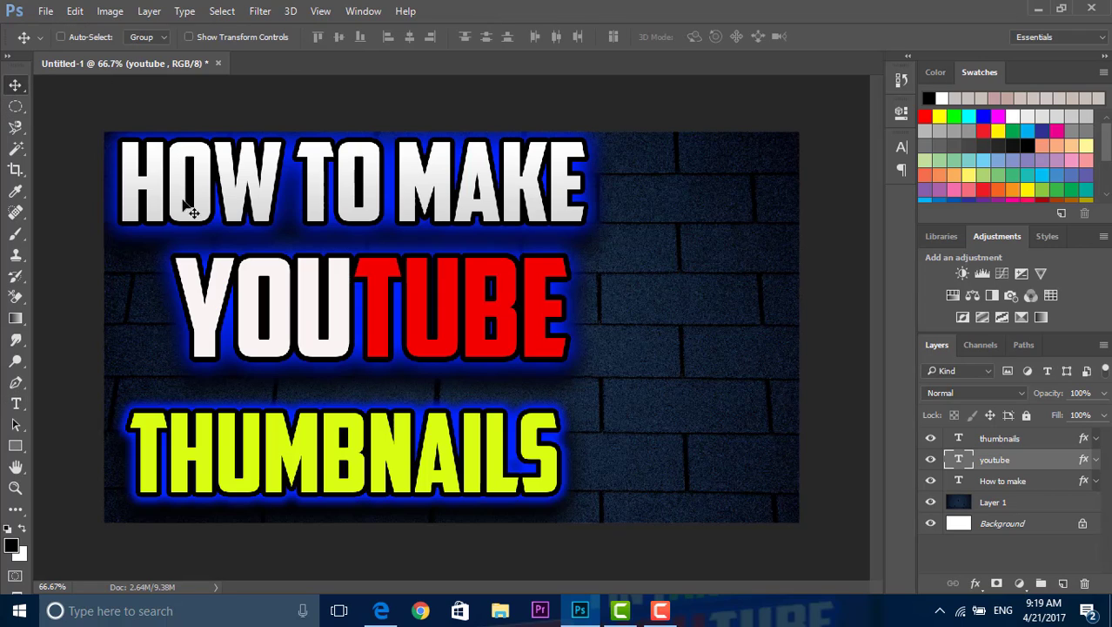
{"action": "left_click_drag", "start_coordinate": [302, 311], "coordinate": [271, 319]}
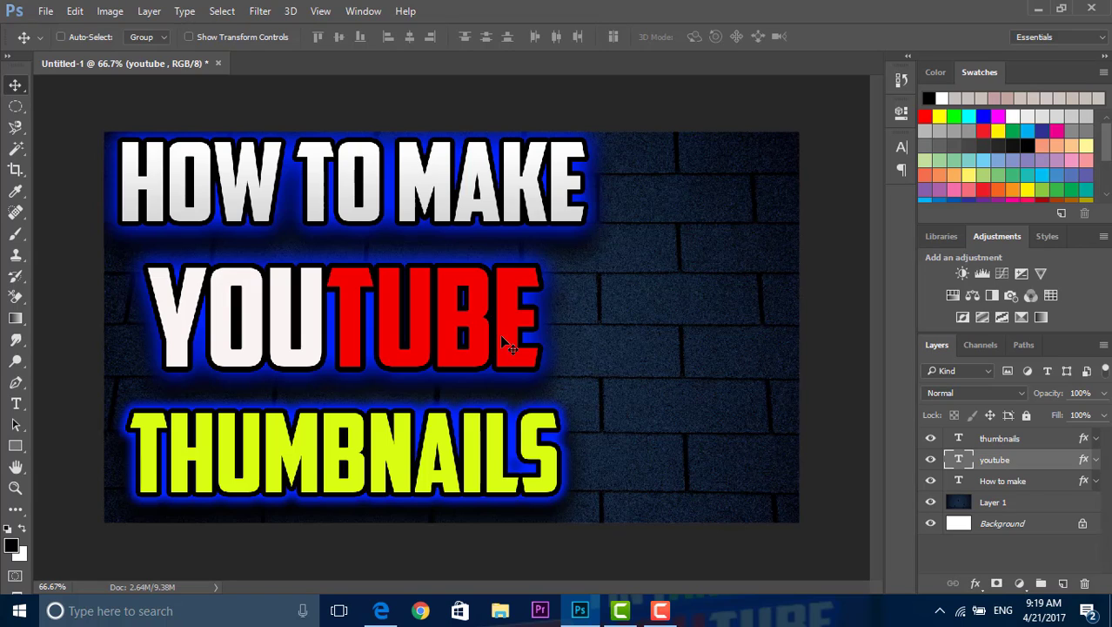
Step: Switch to the Edge browser and search Google Images for "youtube png"
{"action": "left_click", "coordinate": [390, 613]}
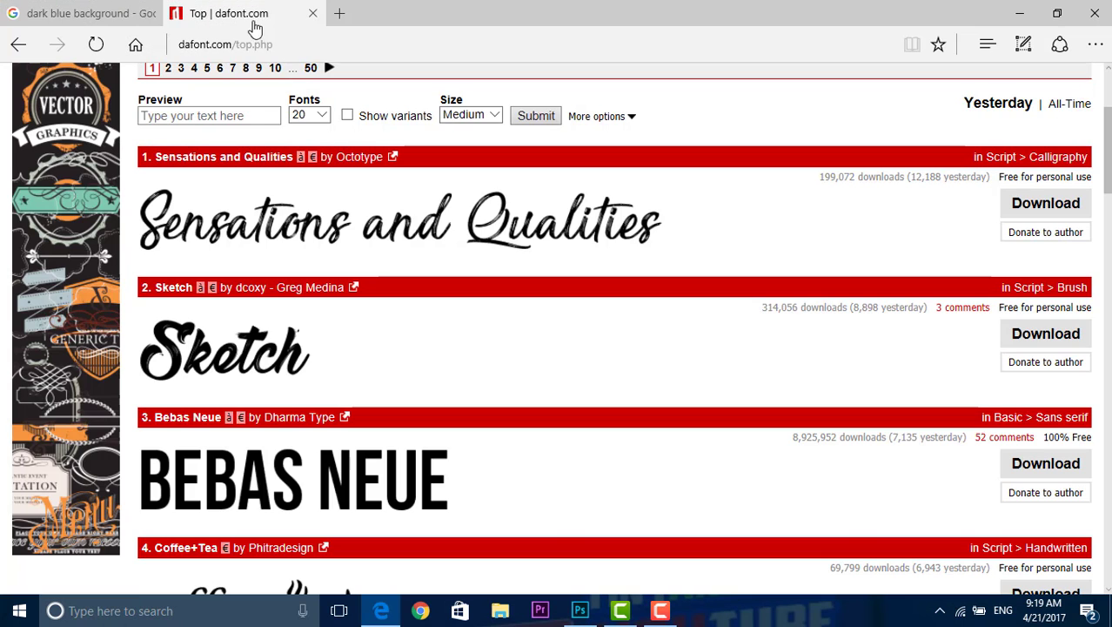
{"action": "left_click", "coordinate": [111, 10]}
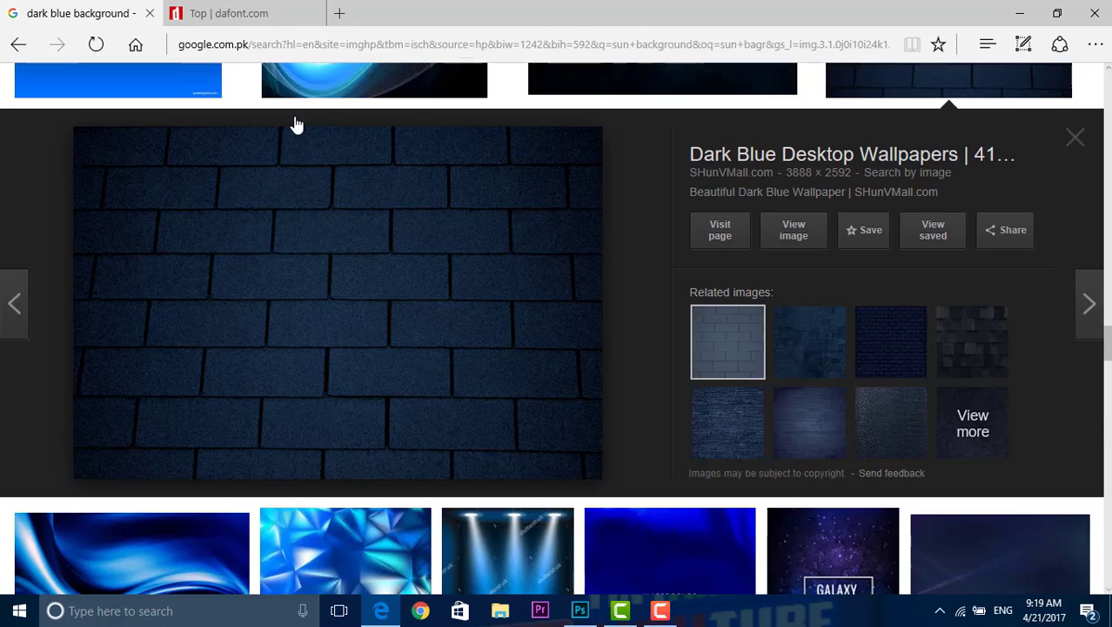
{"action": "scroll", "coordinate": [295, 124], "scroll_direction": "down", "scroll_amount": 10}
{"action": "scroll", "coordinate": [294, 123], "scroll_direction": "up", "scroll_amount": 15}
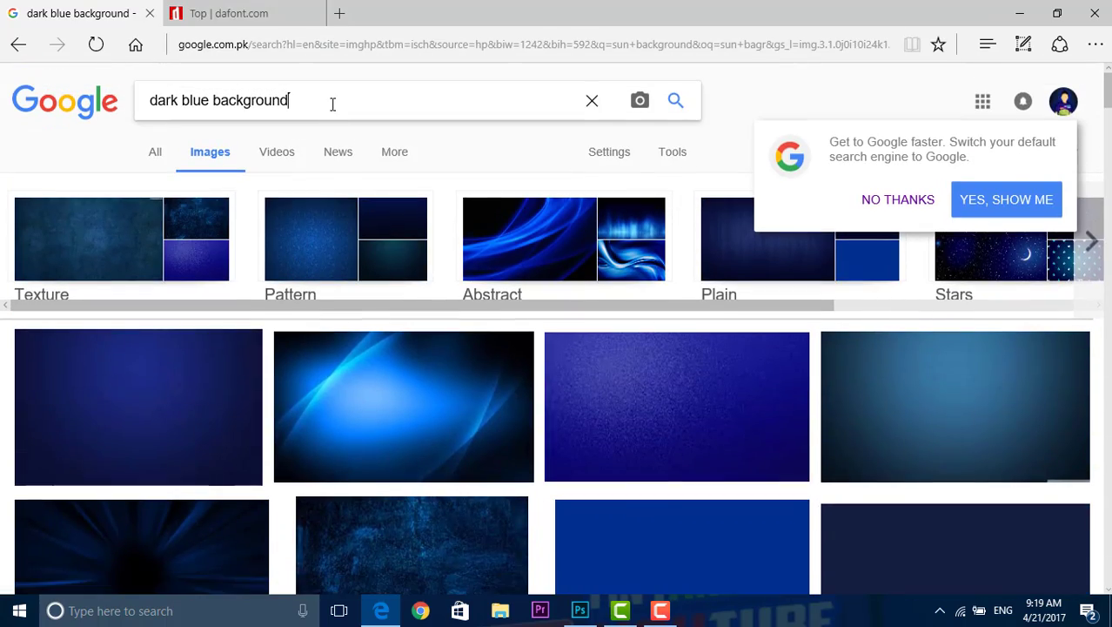
{"action": "key", "text": "BackSpace"}
{"action": "key", "text": "BackSpace"}
{"action": "key", "text": "BackSpace"}
{"action": "key", "text": "BackSpace"}
{"action": "key", "text": "BackSpace"}
{"action": "key", "text": "BackSpace"}
{"action": "key", "text": "BackSpace"}
{"action": "key", "text": "BackSpace"}
{"action": "key", "text": "BackSpace"}
{"action": "key", "text": "BackSpace"}
{"action": "key", "text": "BackSpace"}
{"action": "key", "text": "BackSpace"}
{"action": "key", "text": "BackSpace"}
{"action": "key", "text": "BackSpace"}
{"action": "key", "text": "BackSpace"}
{"action": "key", "text": "BackSpace"}
{"action": "key", "text": "BackSpace"}
{"action": "key", "text": "BackSpace"}
{"action": "key", "text": "BackSpace"}
{"action": "key", "text": "BackSpace"}
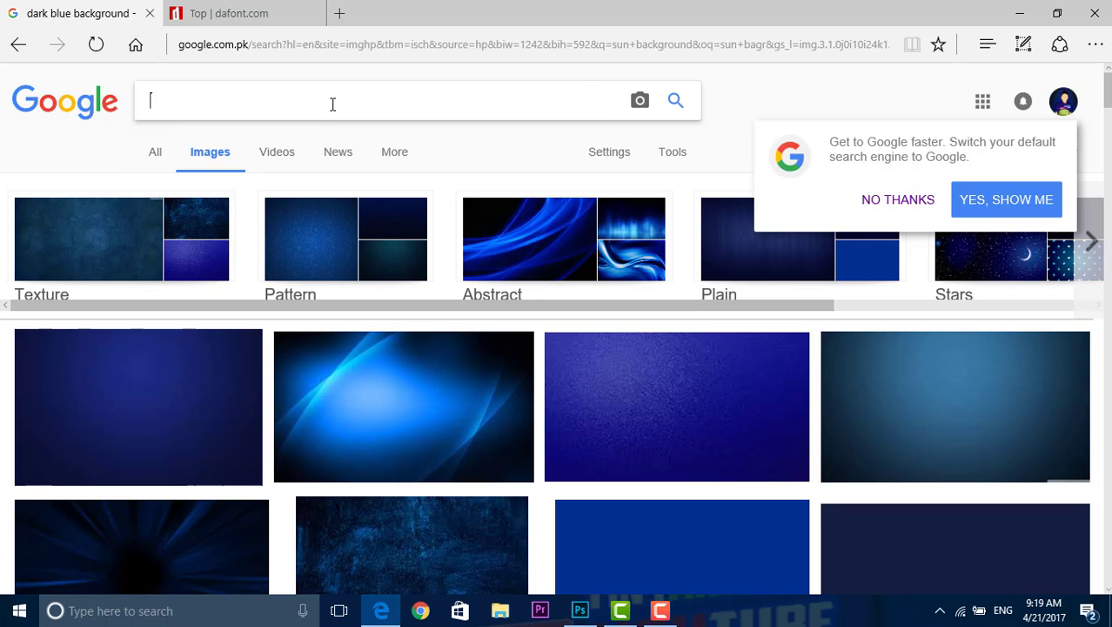
{"action": "type", "text": "youtube pnf"}
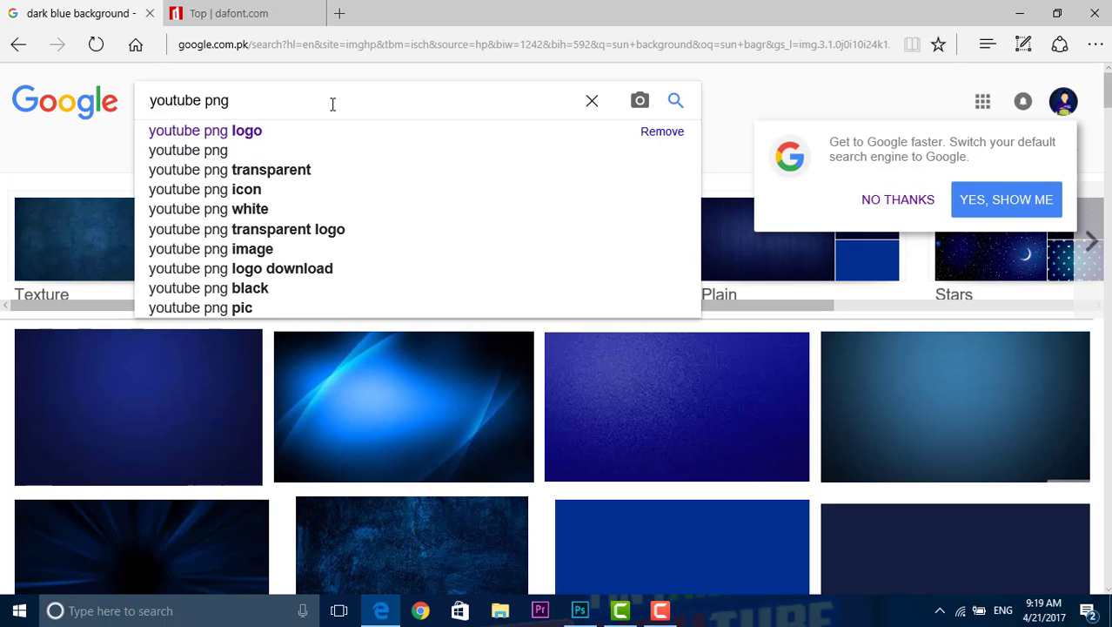
{"action": "key", "text": "Return"}
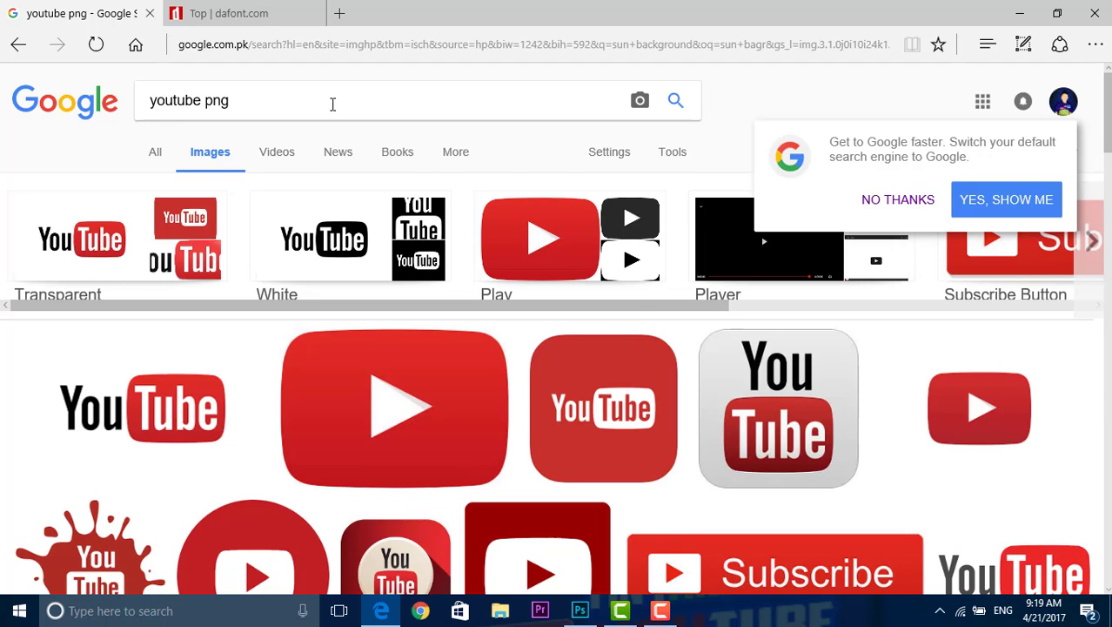
Step: Open the 773 × 481 YouTube logo result and save the picture to Downloads as the PNG YouTube-logo-full_color
{"action": "scroll", "coordinate": [502, 401], "scroll_direction": "down", "scroll_amount": 3}
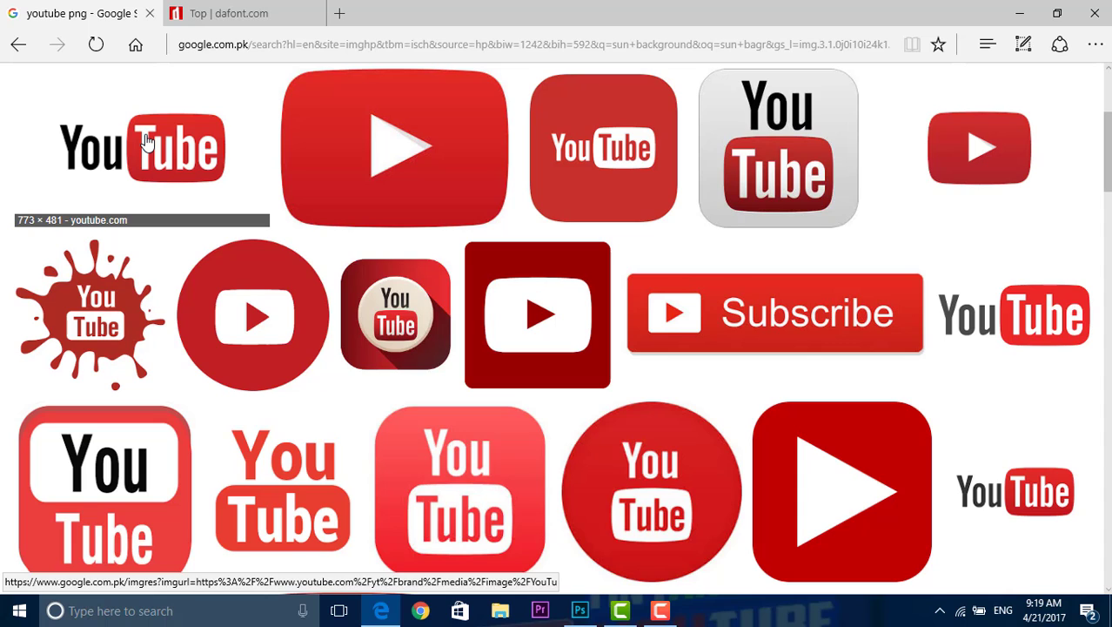
{"action": "right_click", "coordinate": [145, 141]}
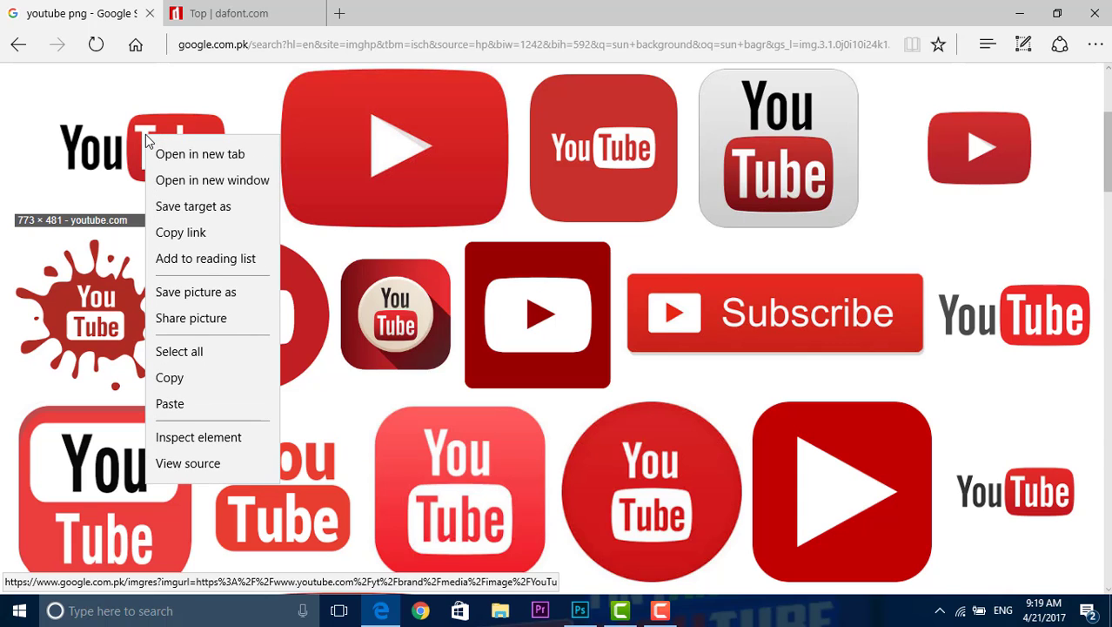
{"action": "left_click", "coordinate": [101, 153]}
{"action": "left_click", "coordinate": [101, 153]}
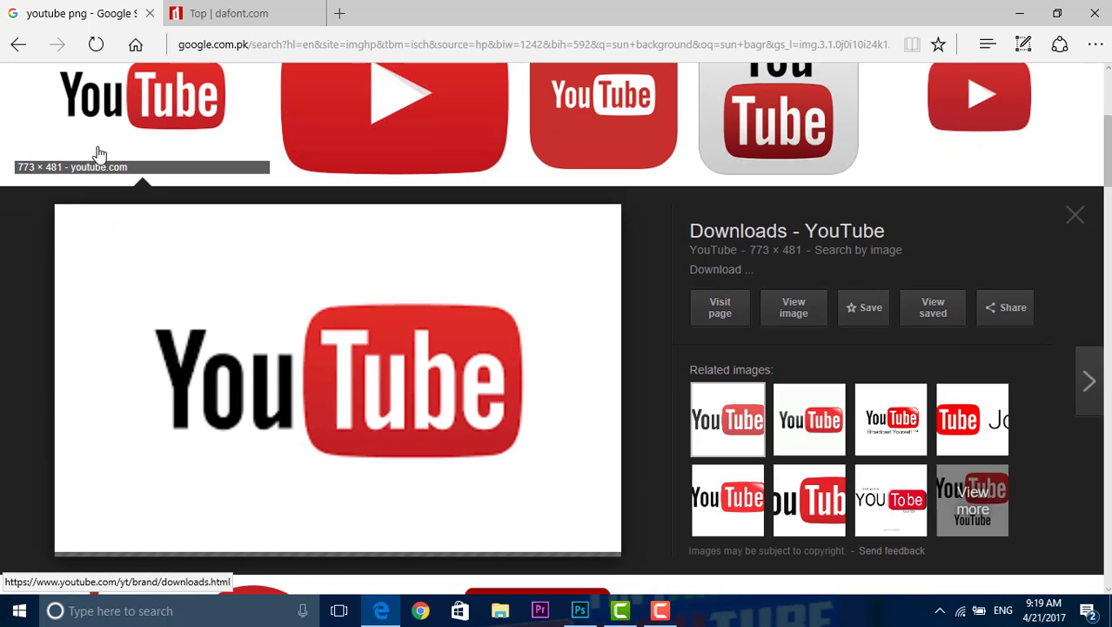
{"action": "right_click", "coordinate": [376, 409]}
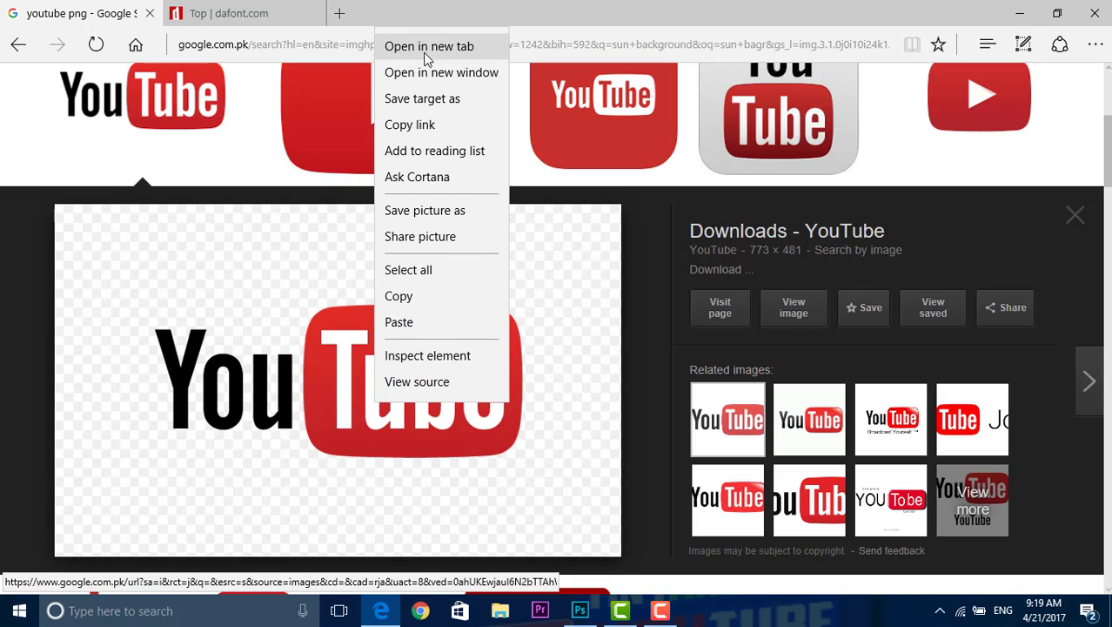
{"action": "left_click", "coordinate": [441, 221]}
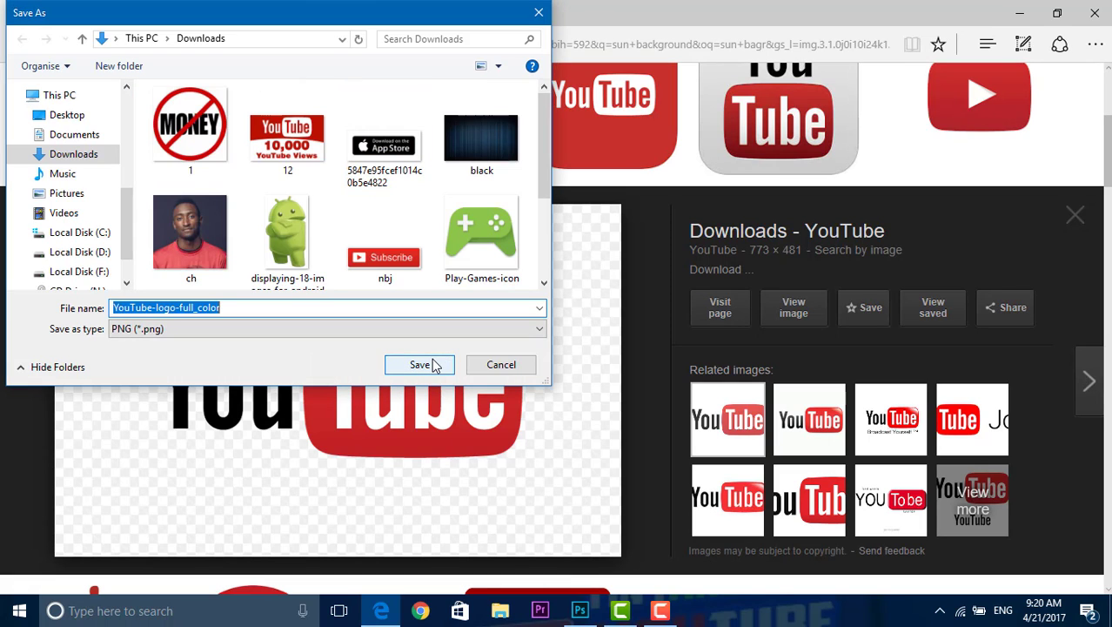
{"action": "left_click", "coordinate": [420, 365]}
Step: Open the 1024 × 721 red YouTube play icon result and save it to Downloads as the PNG YouTube-icon-full_color
{"action": "scroll", "coordinate": [726, 291], "scroll_direction": "up", "scroll_amount": 4}
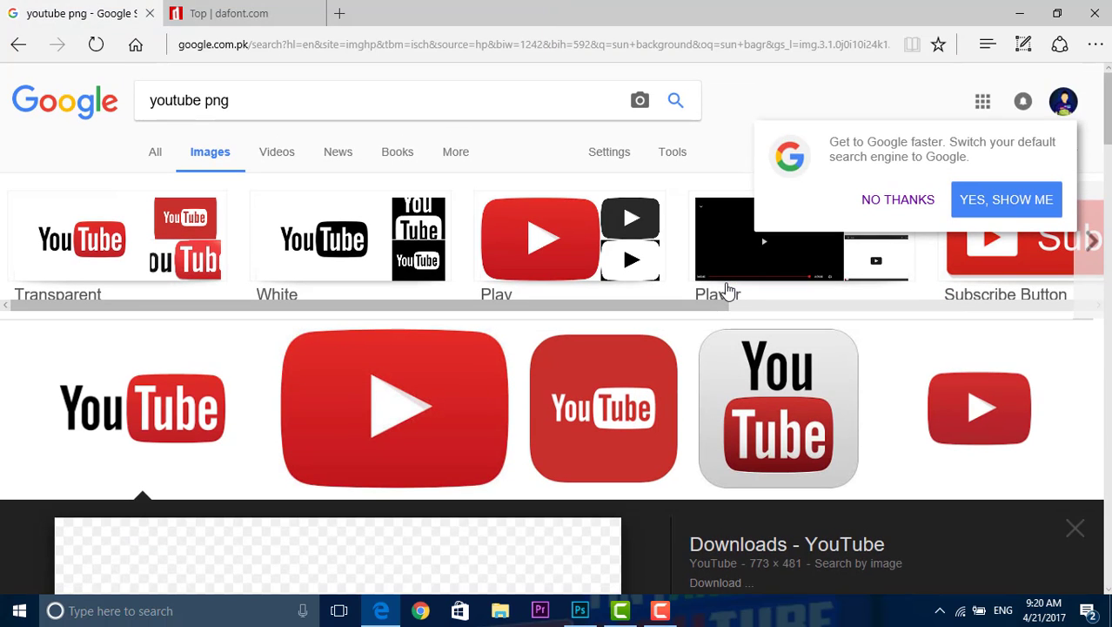
{"action": "left_click", "coordinate": [405, 414]}
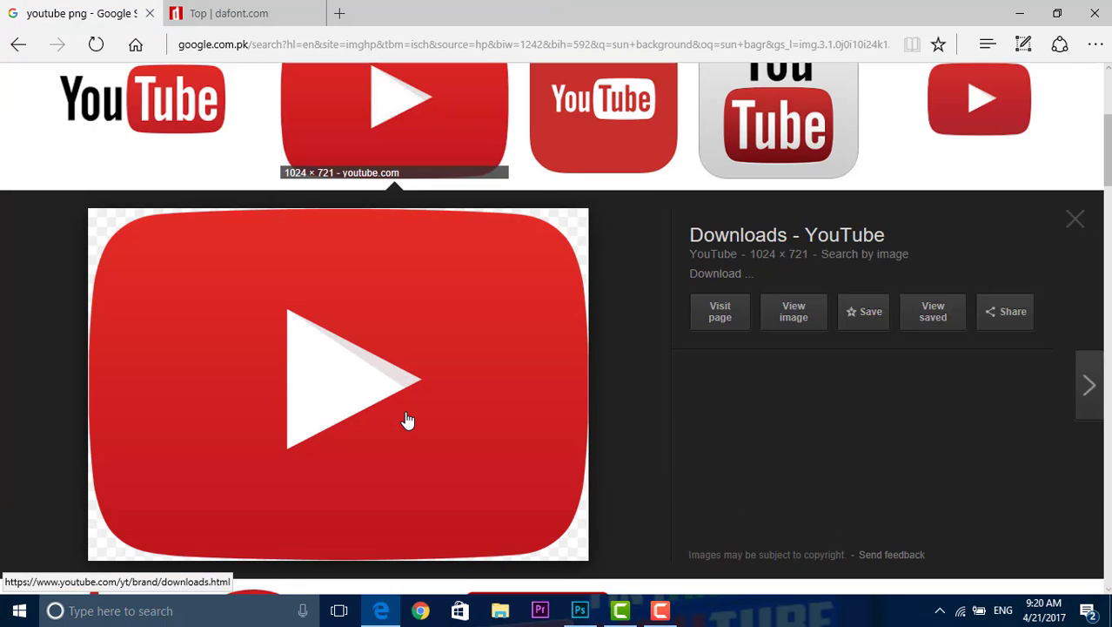
{"action": "right_click", "coordinate": [409, 303]}
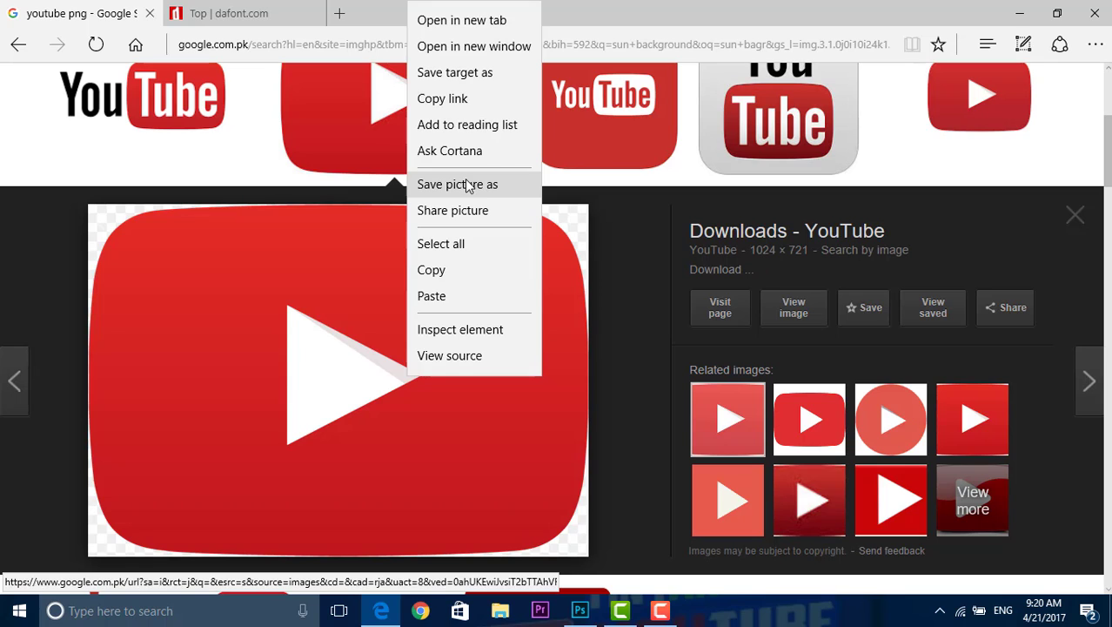
{"action": "left_click", "coordinate": [467, 185]}
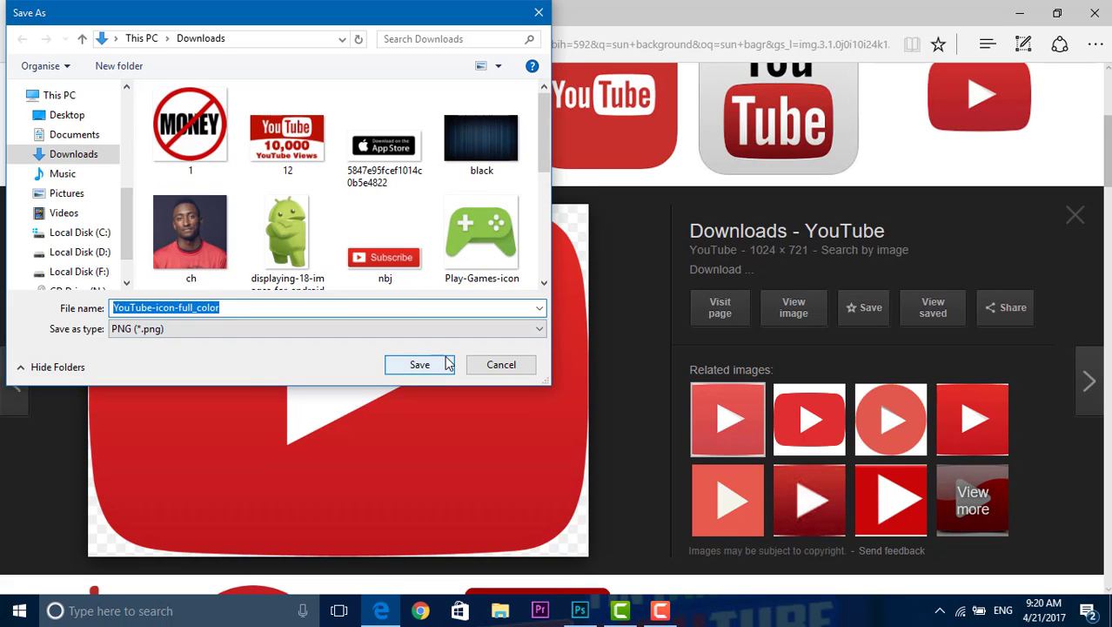
{"action": "left_click", "coordinate": [442, 364]}
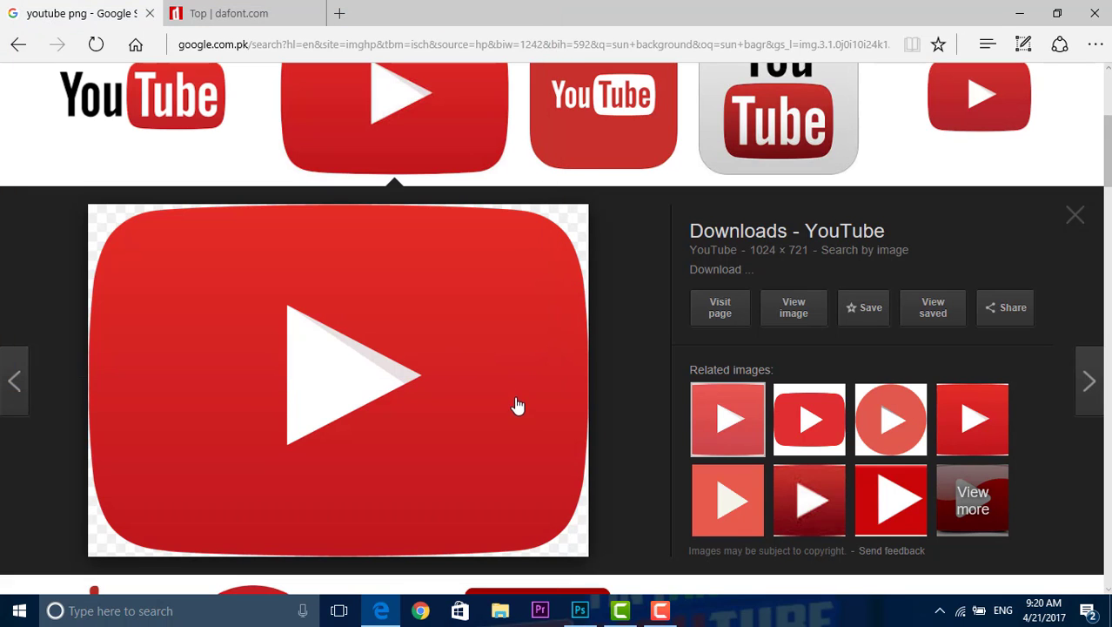
Step: Close the image preview and browse the remaining "youtube png" results for other usable logos
{"action": "left_click", "coordinate": [1074, 218]}
{"action": "scroll", "coordinate": [712, 319], "scroll_direction": "down", "scroll_amount": 5}
{"action": "scroll", "coordinate": [714, 321], "scroll_direction": "down", "scroll_amount": 3}
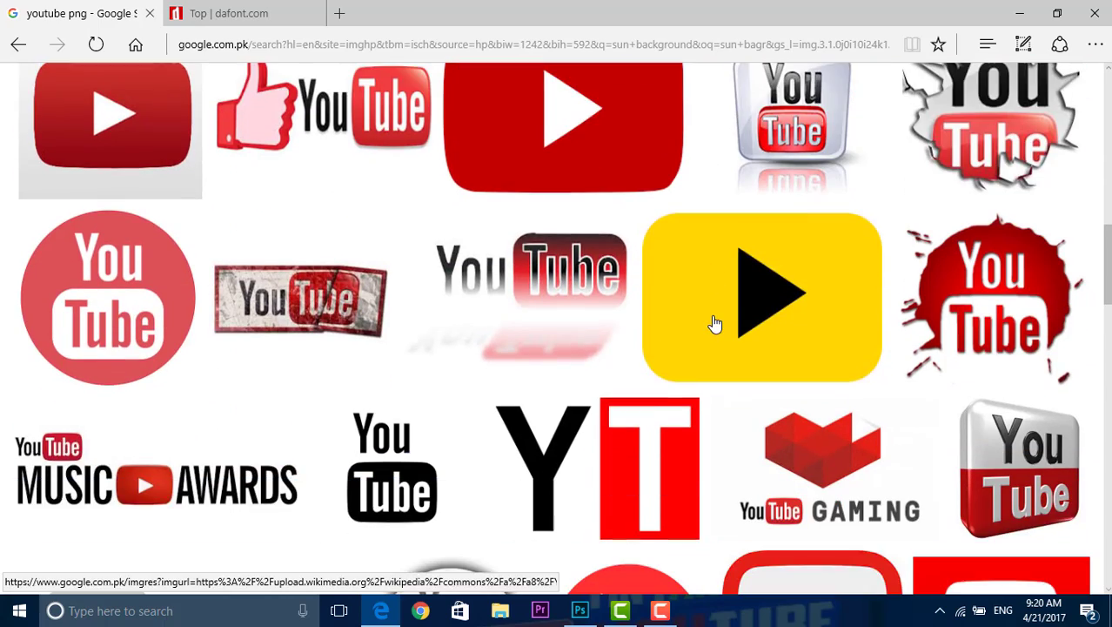
{"action": "scroll", "coordinate": [484, 284], "scroll_direction": "down", "scroll_amount": 3}
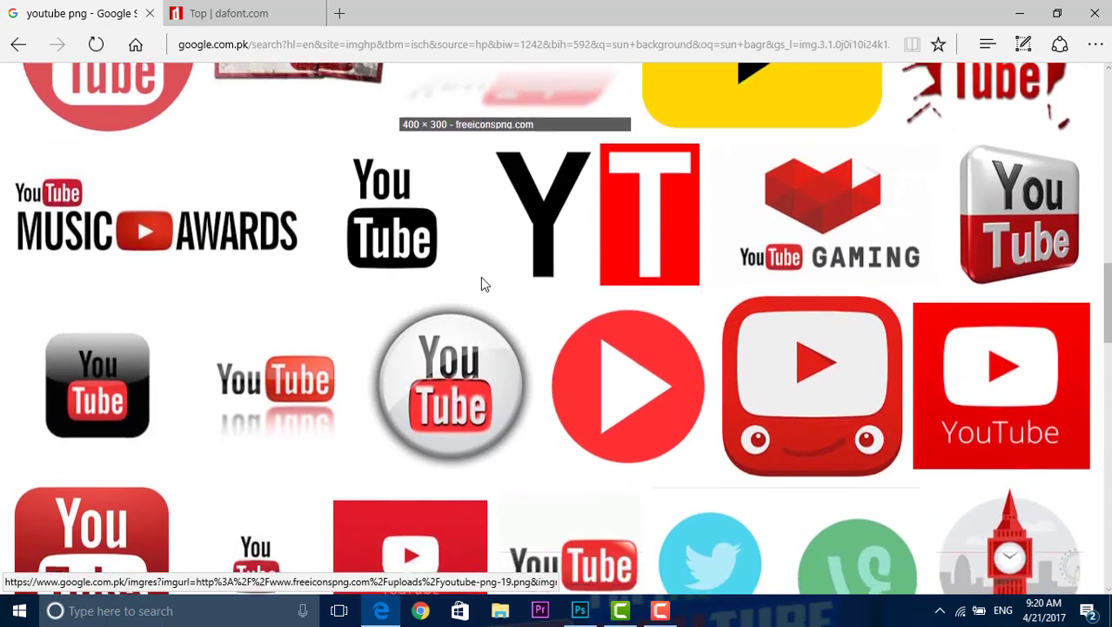
{"action": "scroll", "coordinate": [481, 278], "scroll_direction": "down", "scroll_amount": 5}
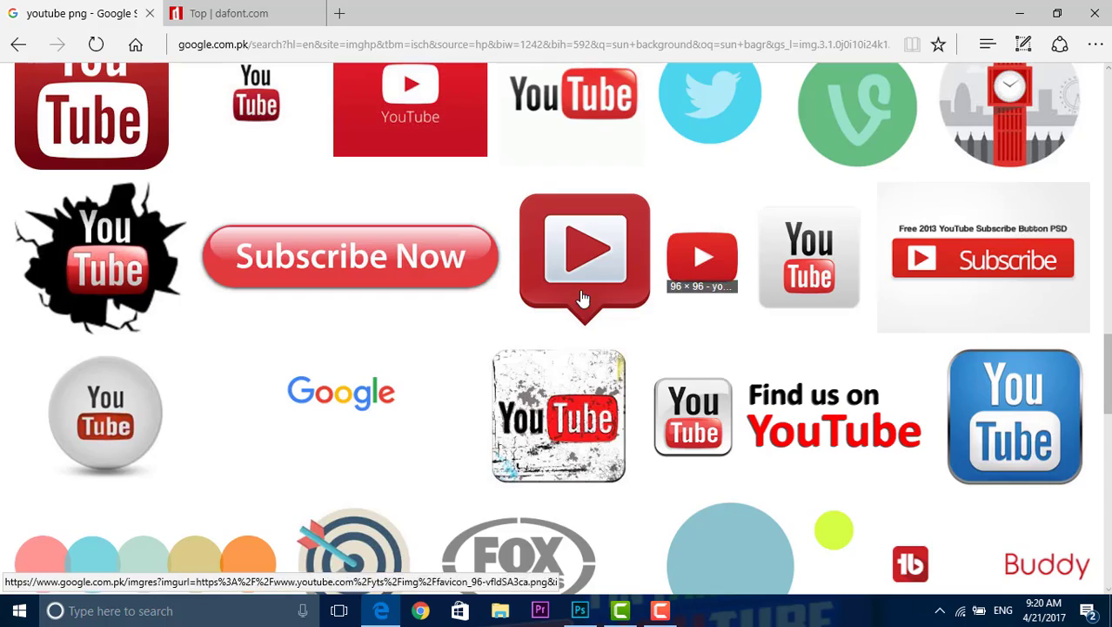
{"action": "scroll", "coordinate": [579, 301], "scroll_direction": "down", "scroll_amount": 4}
{"action": "scroll", "coordinate": [583, 298], "scroll_direction": "up", "scroll_amount": 3}
{"action": "scroll", "coordinate": [583, 298], "scroll_direction": "up", "scroll_amount": 12}
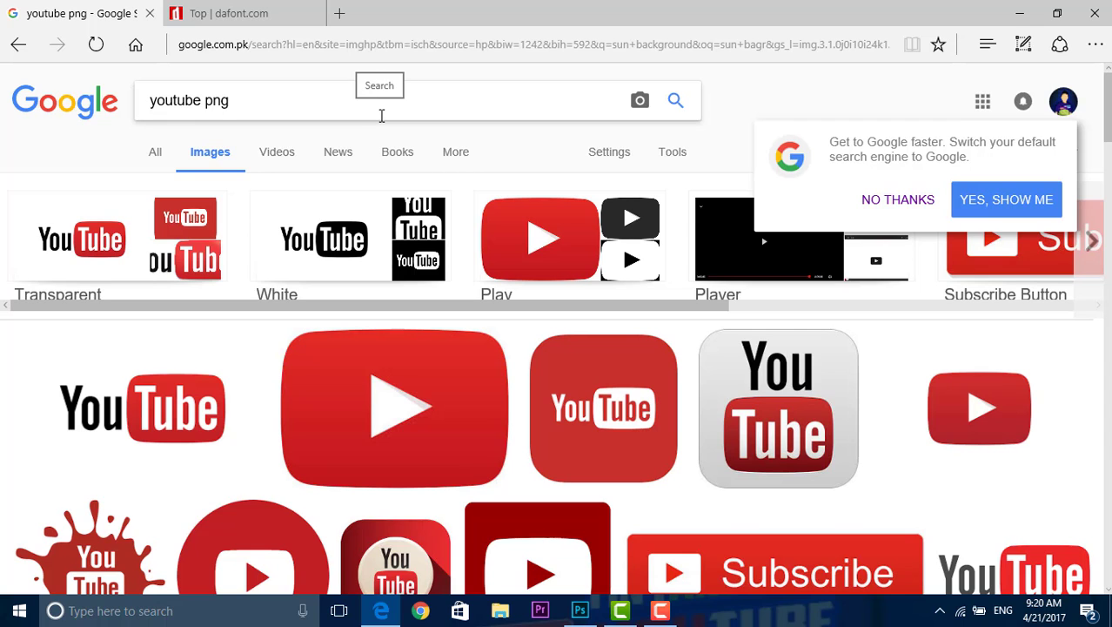
Step: Return to Photoshop and open YouTube-icon-full_color and YouTube-logo-full_color together from the Downloads folder
{"action": "left_click", "coordinate": [1019, 10]}
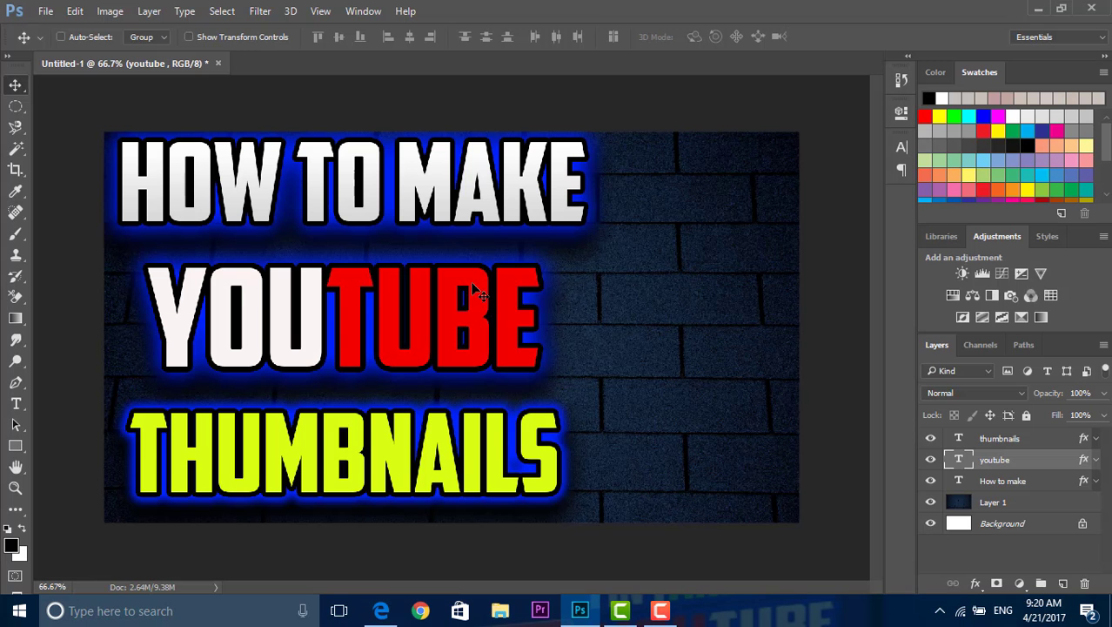
{"action": "left_click", "coordinate": [46, 11]}
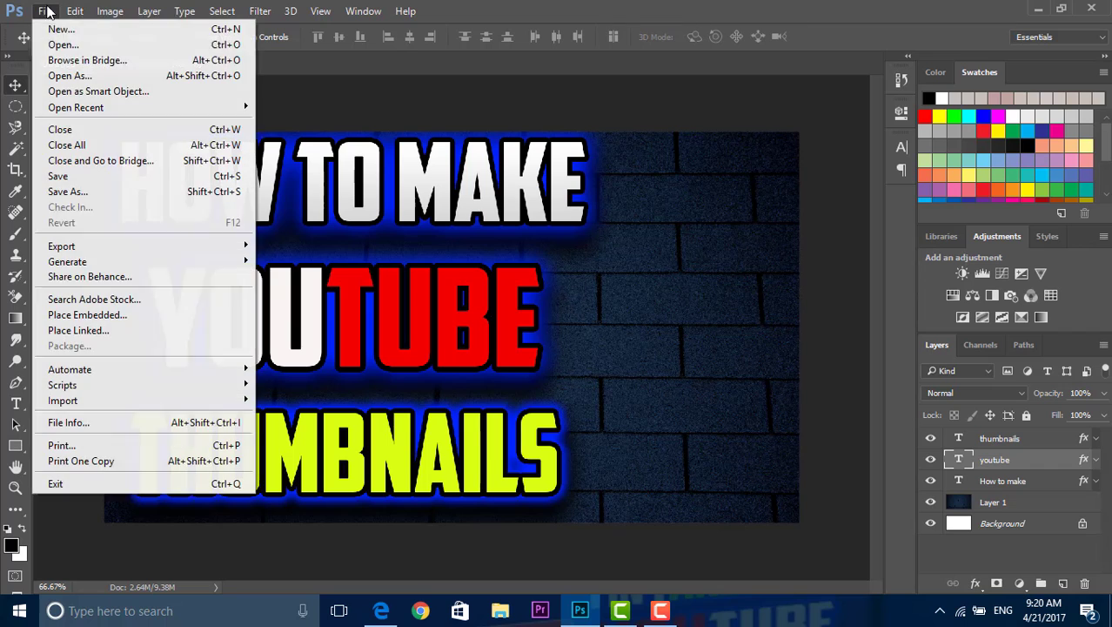
{"action": "left_click", "coordinate": [71, 43]}
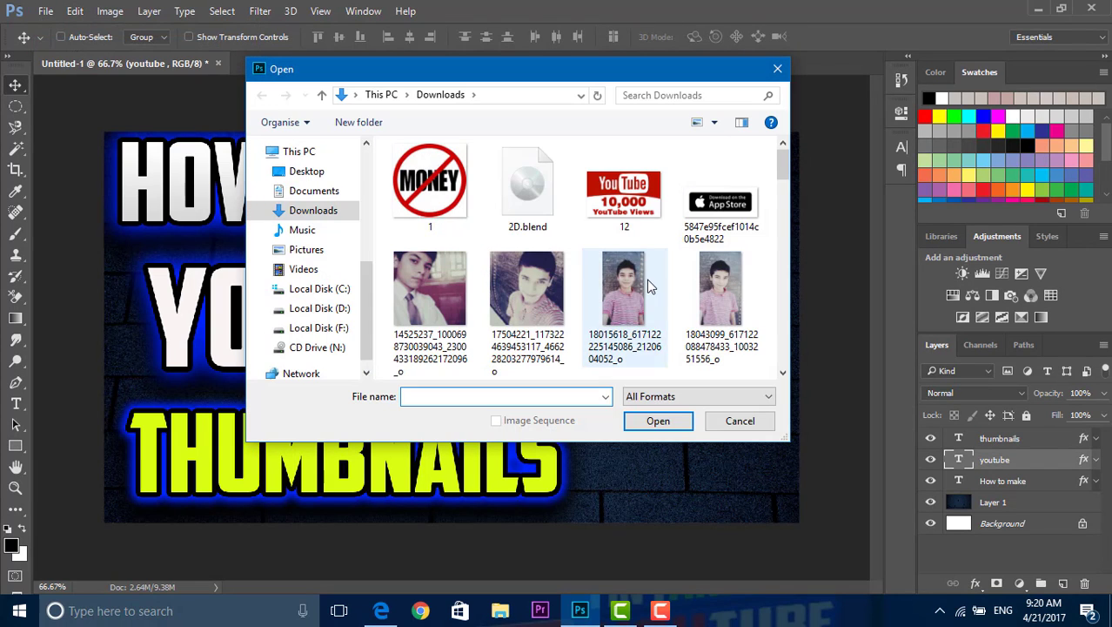
{"action": "left_click_drag", "start_coordinate": [788, 158], "coordinate": [825, 354]}
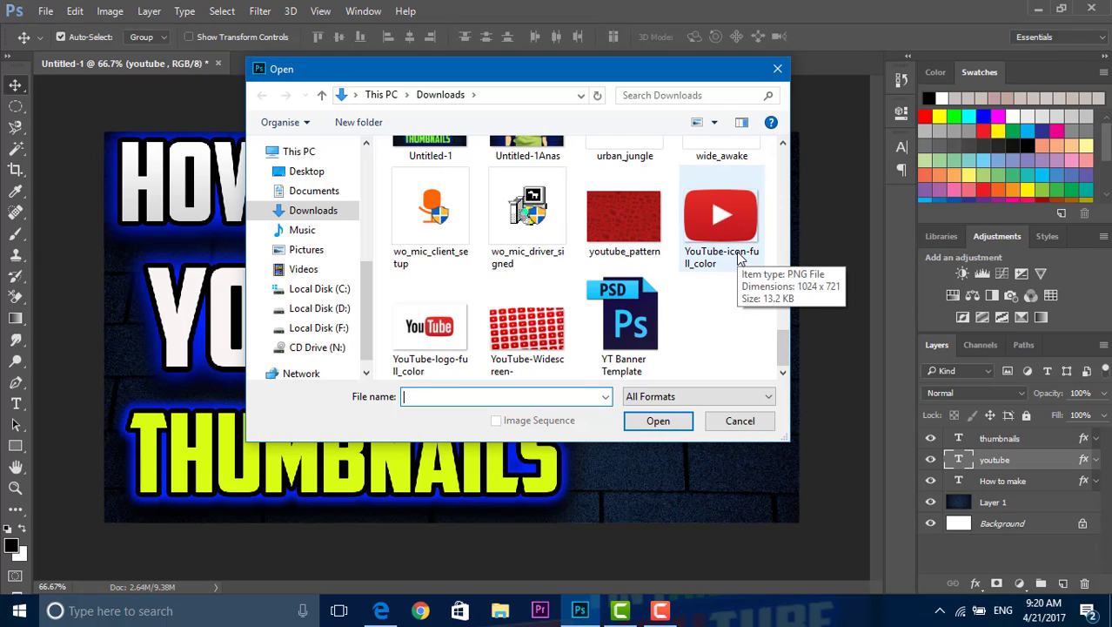
{"action": "left_click", "coordinate": [737, 259]}
{"action": "left_click", "coordinate": [430, 331], "text": "ctrl"}
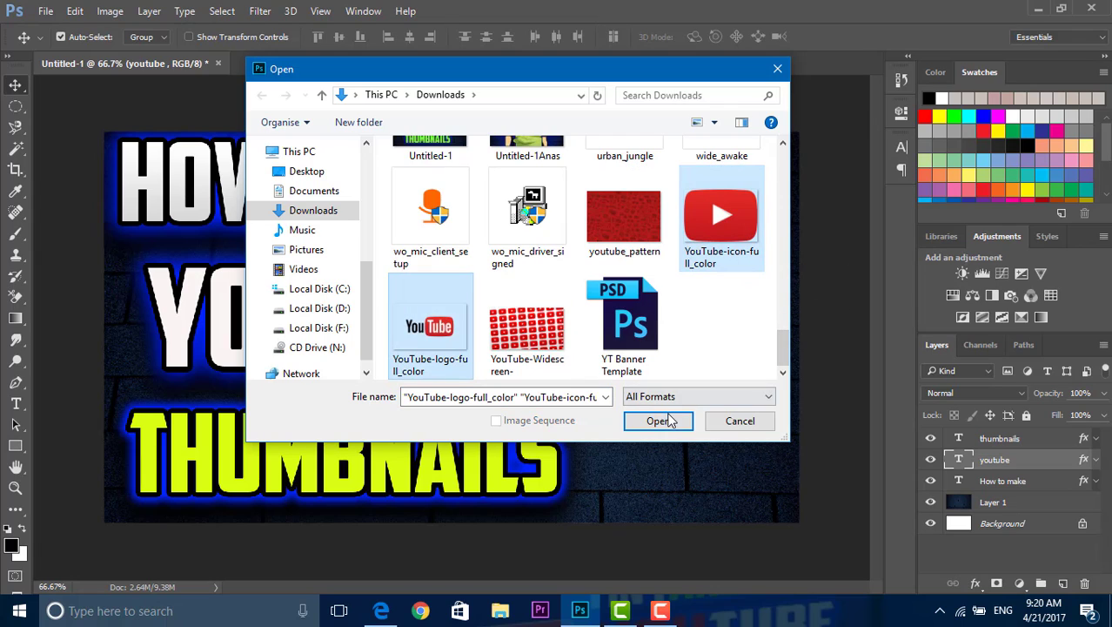
{"action": "left_click", "coordinate": [659, 422]}
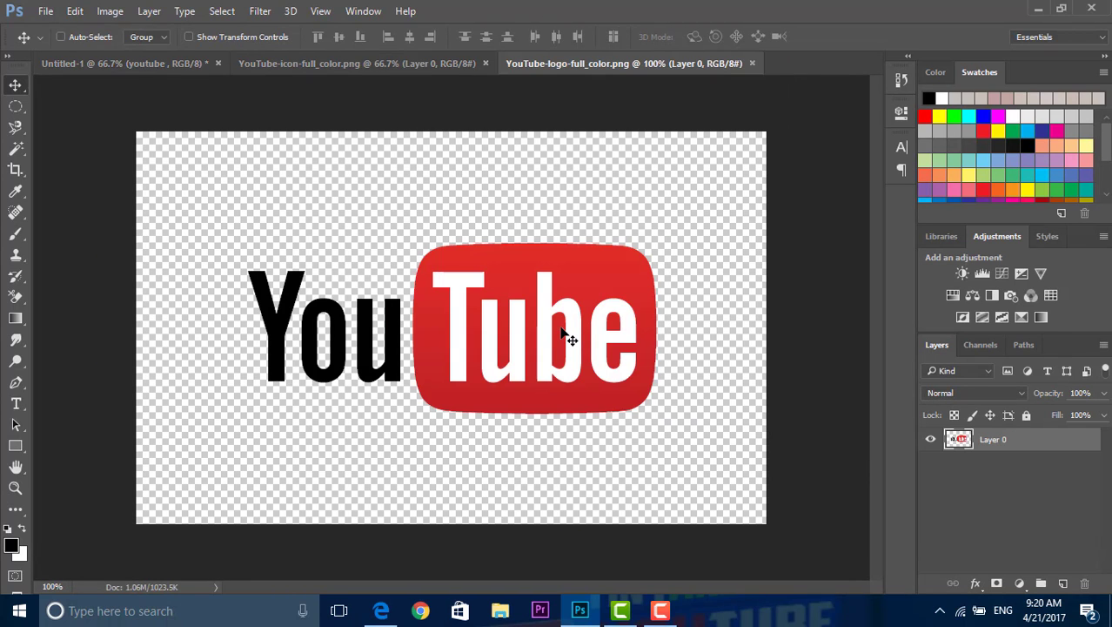
Step: Select the whole YouTube-logo-full_color.png canvas for copying and return to the Untitled-1 thumbnail document
{"action": "key", "text": "ctrl+a"}
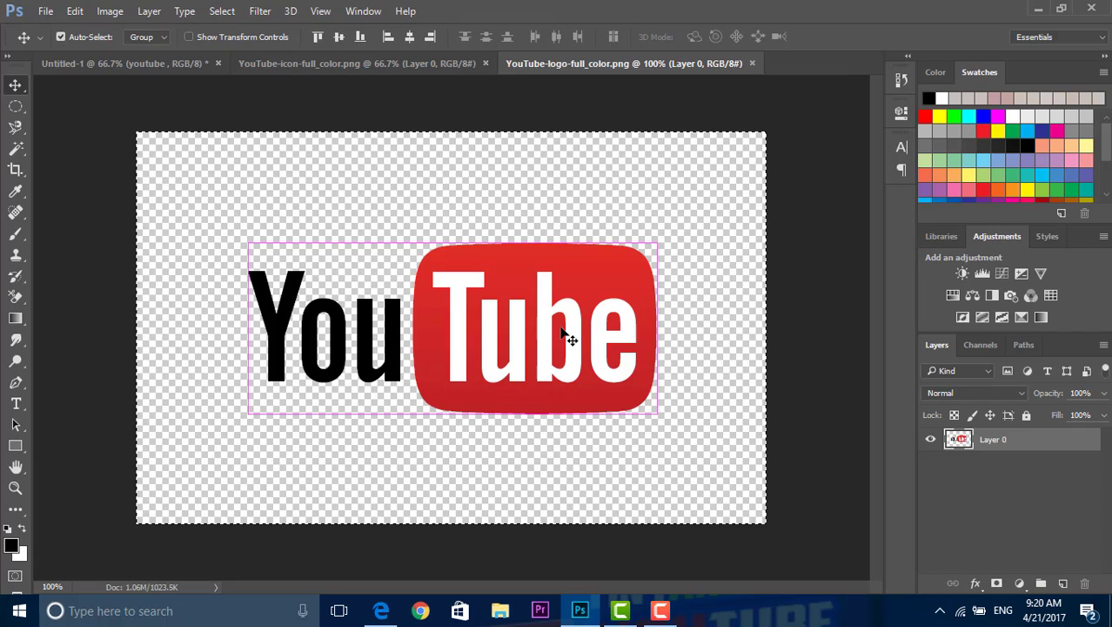
{"action": "left_click", "coordinate": [172, 62]}
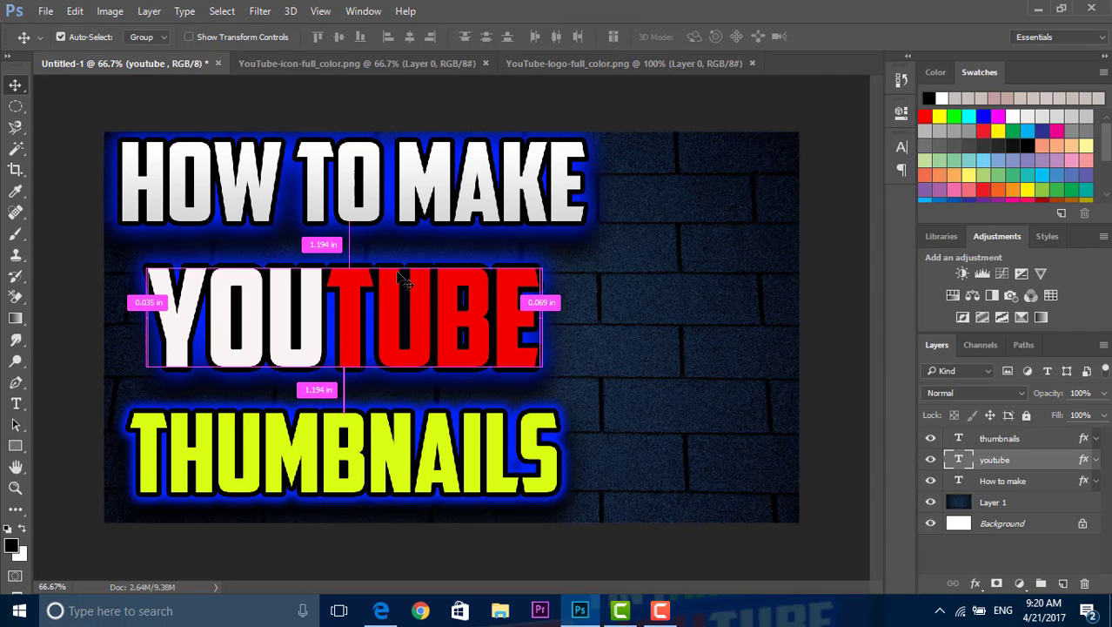